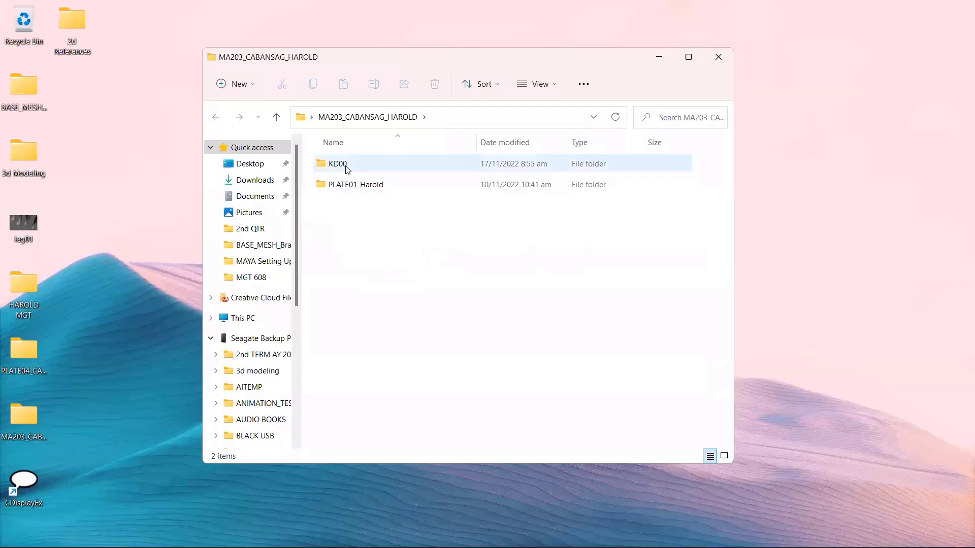
Open the KD00 folder, show its files as extra large icons and maximize the window
{"action": "left_click", "coordinate": [346, 168]}
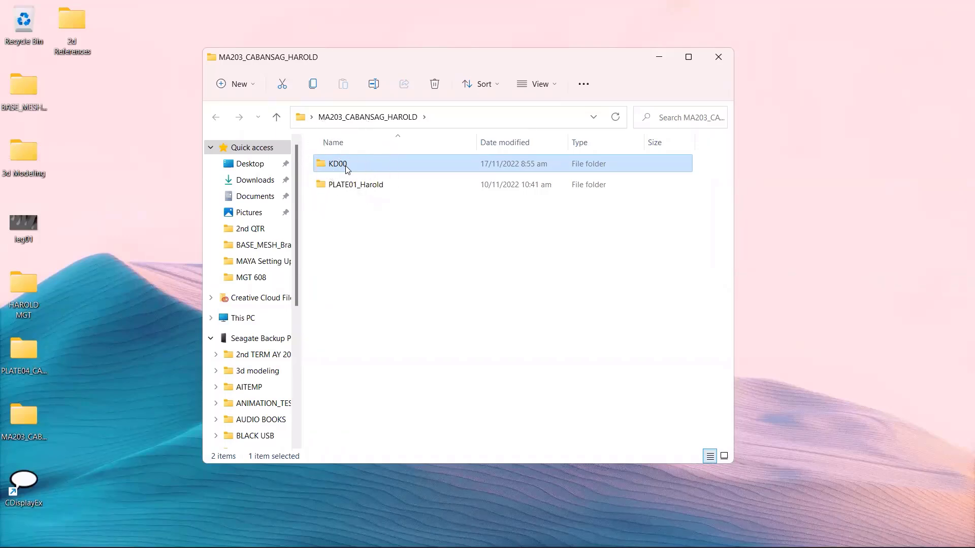
{"action": "double_click", "coordinate": [346, 167]}
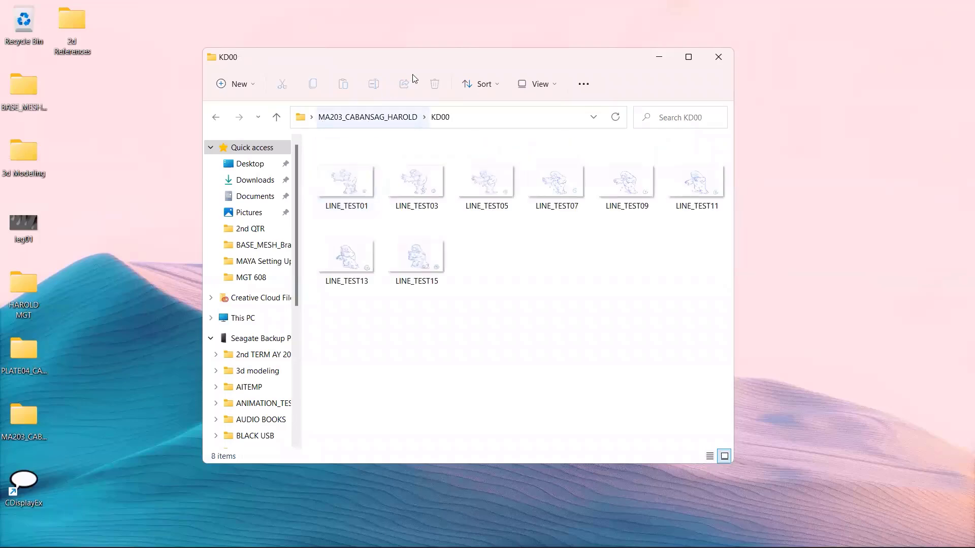
{"action": "left_click", "coordinate": [538, 85]}
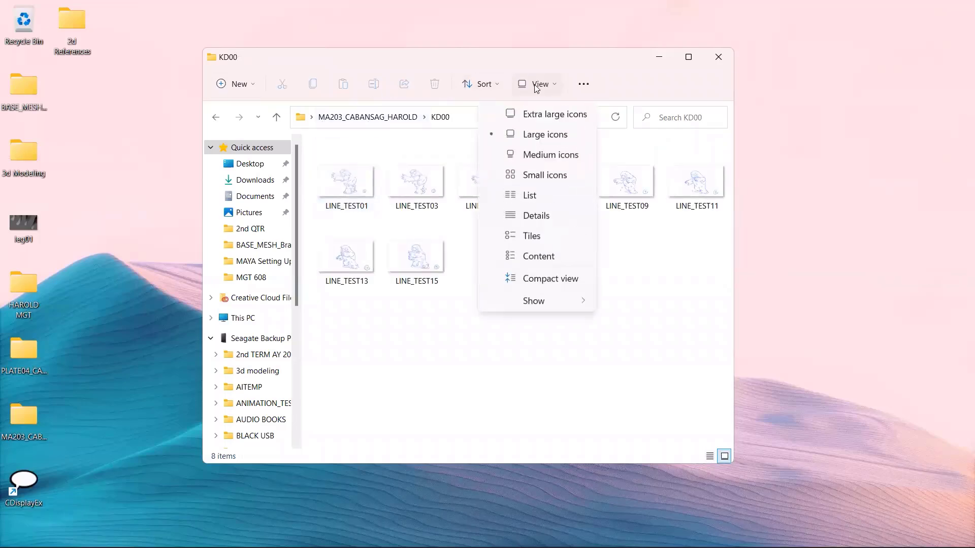
{"action": "left_click", "coordinate": [548, 114]}
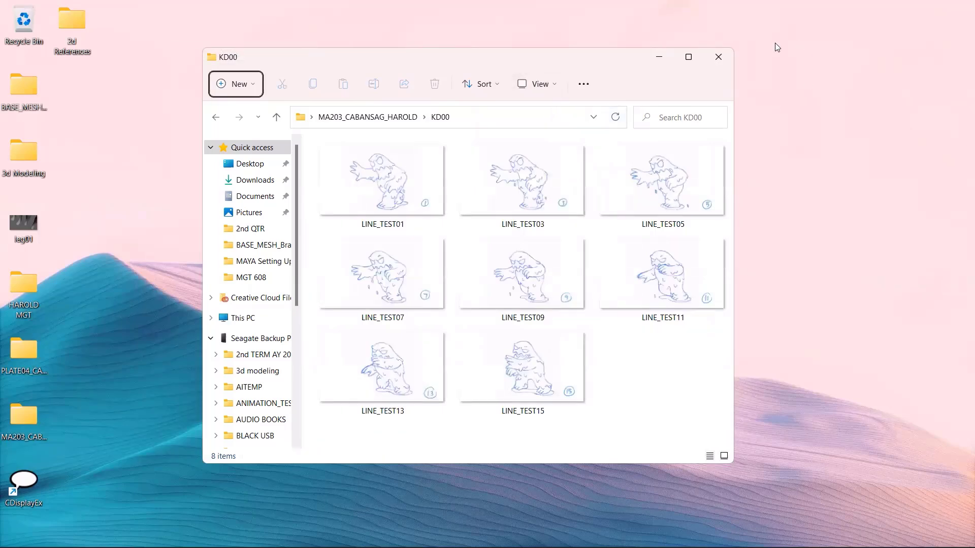
{"action": "left_click", "coordinate": [688, 60]}
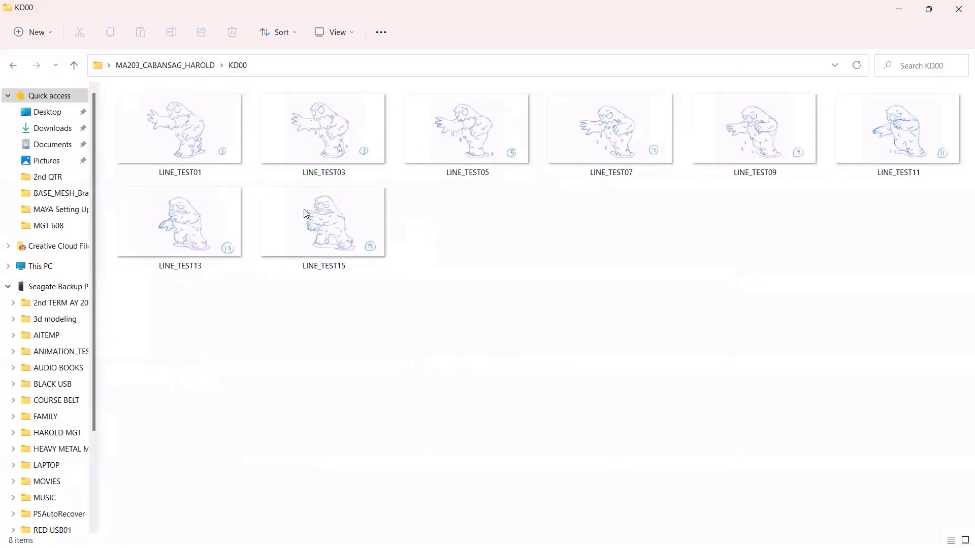
Go through the line-test drawings in KD00 in order, from LINE_TEST01 to LINE_TEST15
{"action": "left_click", "coordinate": [207, 135]}
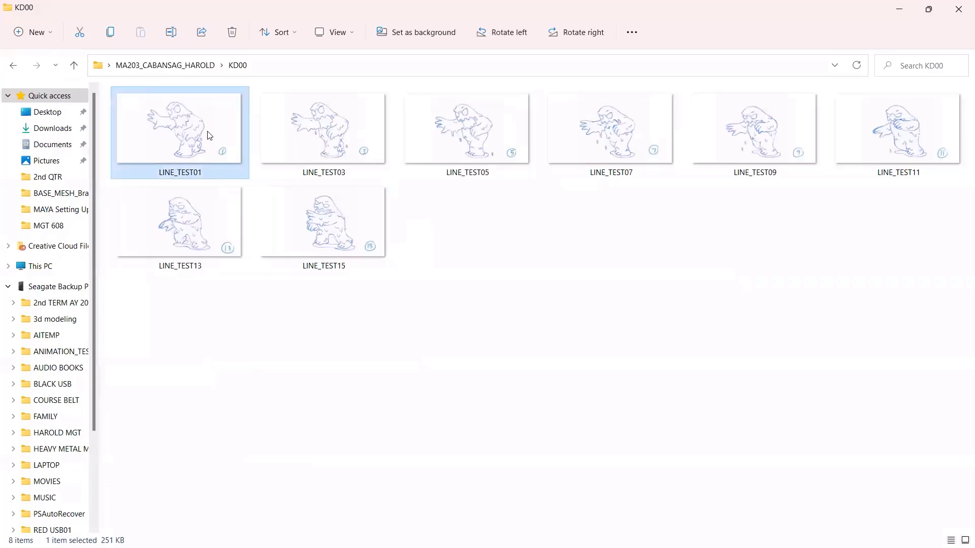
{"action": "left_click", "coordinate": [348, 152]}
{"action": "left_click", "coordinate": [482, 167]}
{"action": "left_click", "coordinate": [651, 146]}
{"action": "left_click", "coordinate": [736, 127]}
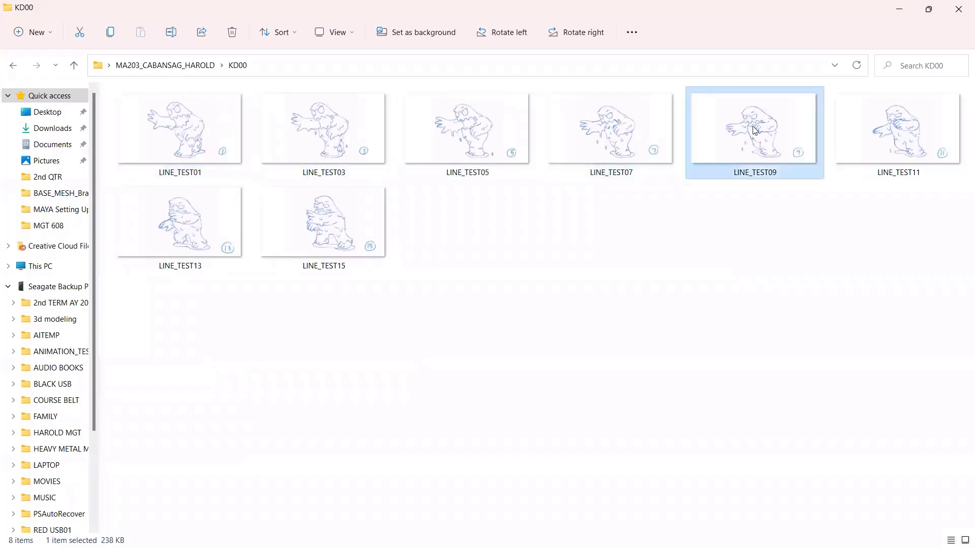
{"action": "left_click", "coordinate": [898, 147]}
{"action": "left_click", "coordinate": [226, 209]}
{"action": "left_click", "coordinate": [285, 227]}
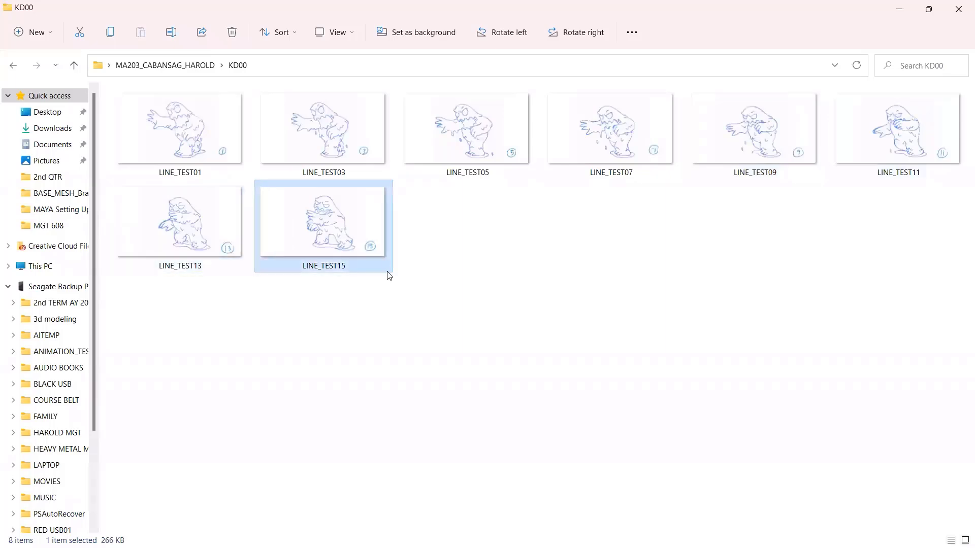
Open LINE_TEST01 in the image viewer and flip forward through the drawings to LINE_TEST15
{"action": "double_click", "coordinate": [210, 133]}
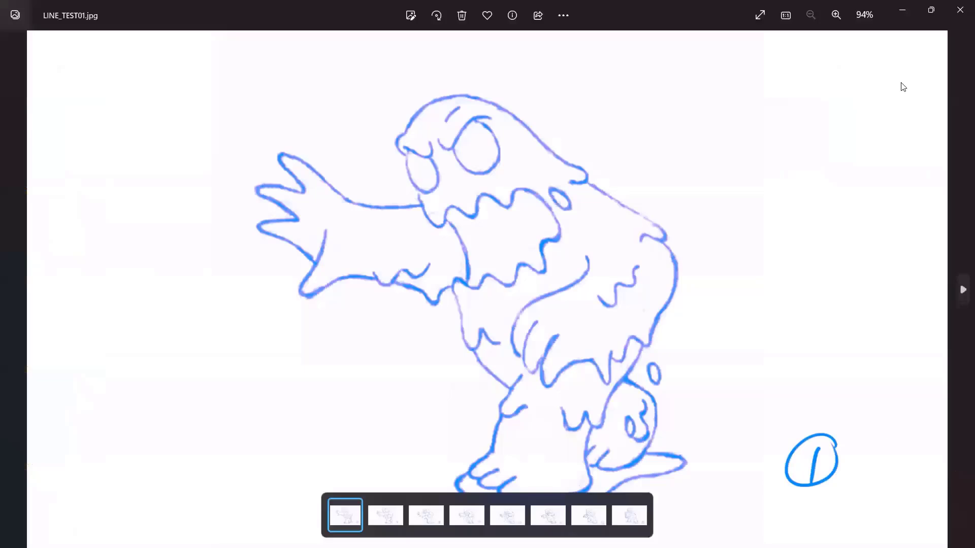
{"action": "key", "text": "ctrl"}
{"action": "key", "text": "ctrl"}
{"action": "key", "text": "Right"}
{"action": "key", "text": "Right"}
{"action": "key", "text": "ctrl"}
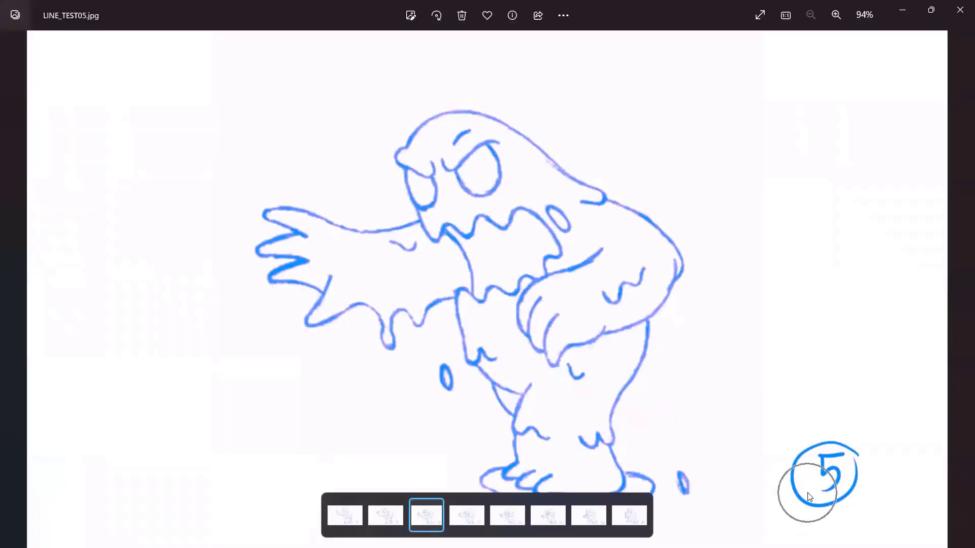
{"action": "key", "text": "Right"}
{"action": "key", "text": "Right"}
{"action": "key", "text": "Right"}
{"action": "key", "text": "Right"}
{"action": "key", "text": "Right"}
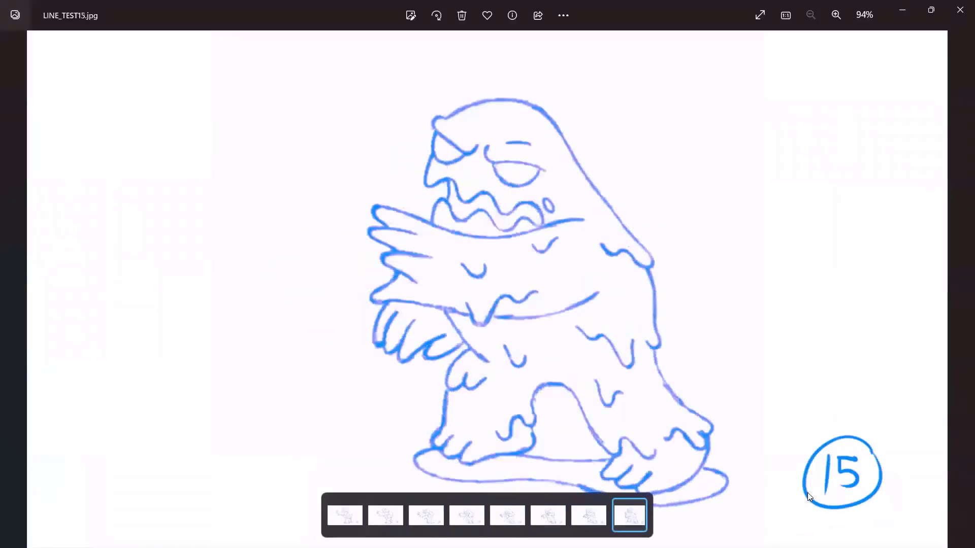
Flip backward and forward through the drawings again to check the motion, and close the image viewer
{"action": "key", "text": "Left"}
{"action": "key", "text": "Left"}
{"action": "key", "text": "Left"}
{"action": "key", "text": "Left"}
{"action": "key", "text": "Left"}
{"action": "key", "text": "Left"}
{"action": "key", "text": "Left"}
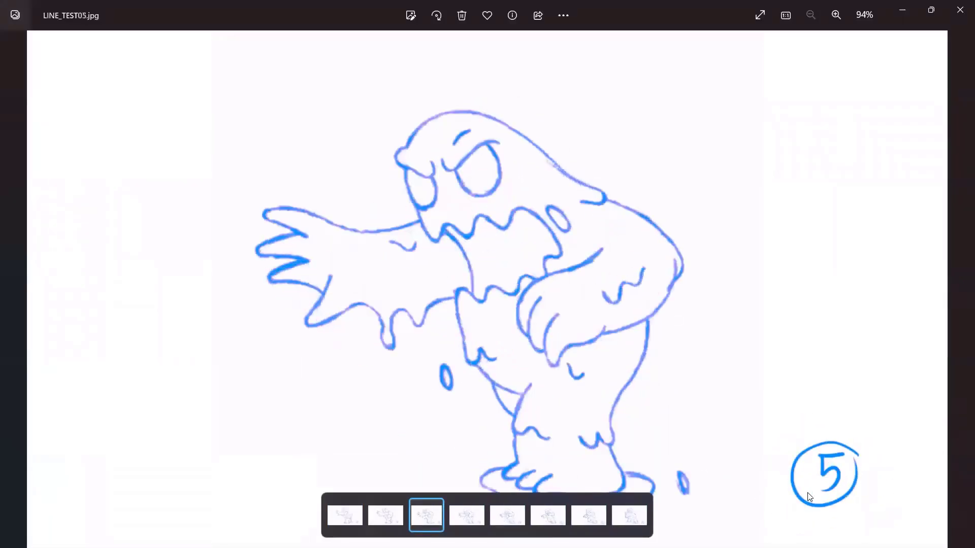
{"action": "key", "text": "Right"}
{"action": "key", "text": "Right"}
{"action": "key", "text": "Right"}
{"action": "key", "text": "Right"}
{"action": "key", "text": "Right"}
{"action": "key", "text": "Right"}
{"action": "key", "text": "Right"}
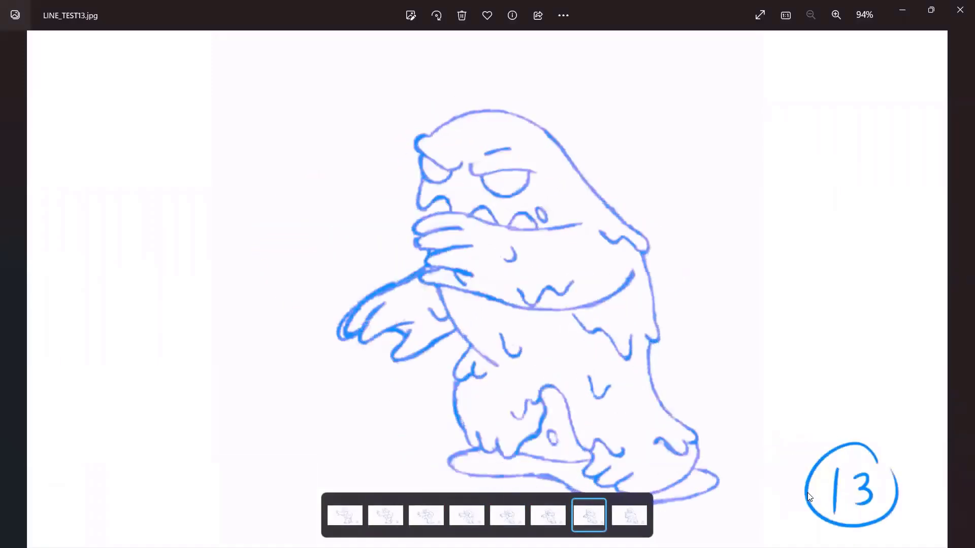
{"action": "left_click", "coordinate": [959, 9]}
{"action": "left_click", "coordinate": [504, 231]}
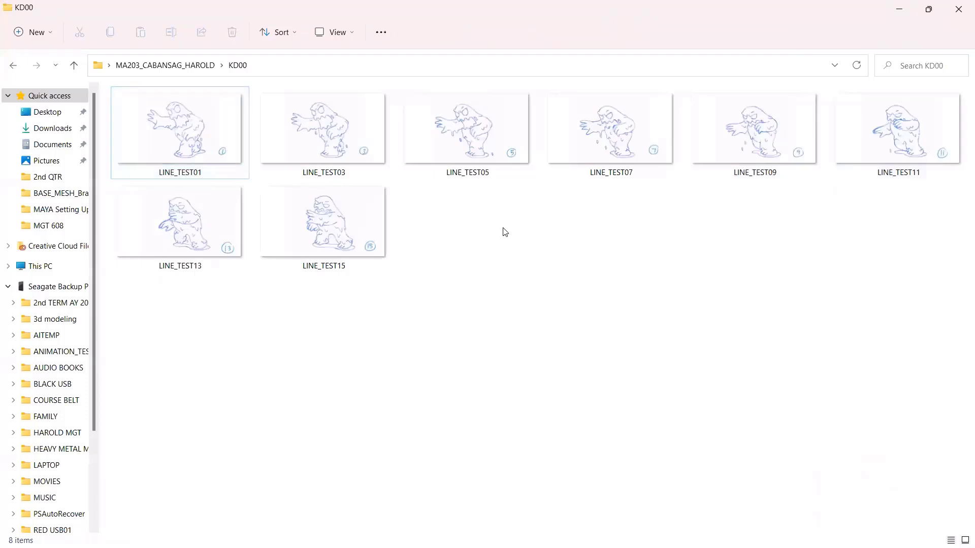
Return from KD00 to its parent MA203 project folder
{"action": "left_click", "coordinate": [159, 135]}
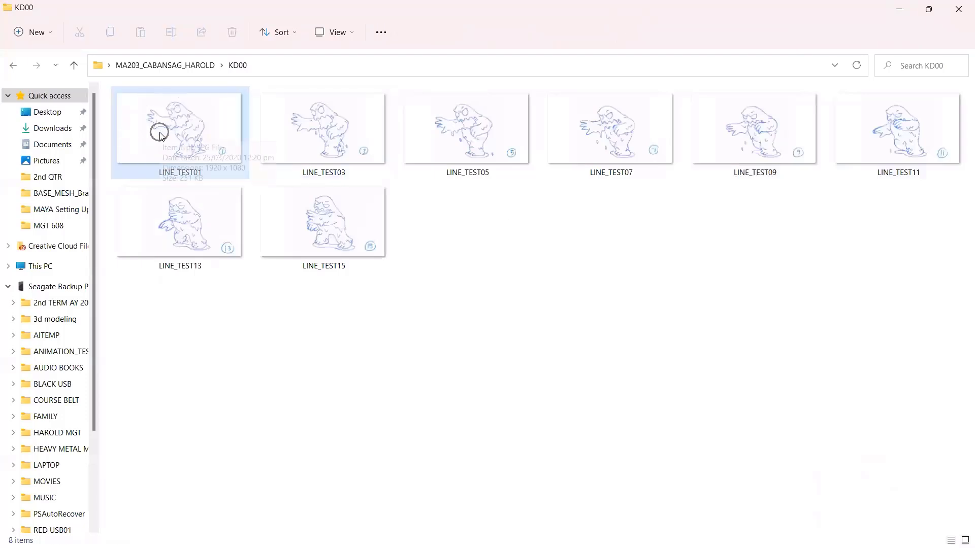
{"action": "left_click", "coordinate": [176, 136]}
{"action": "left_click", "coordinate": [177, 137]}
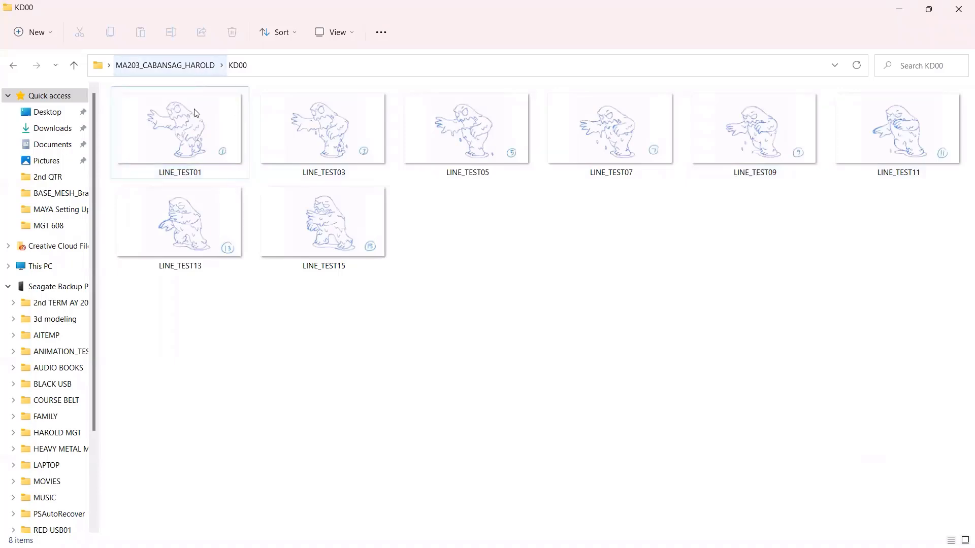
{"action": "left_click", "coordinate": [185, 66]}
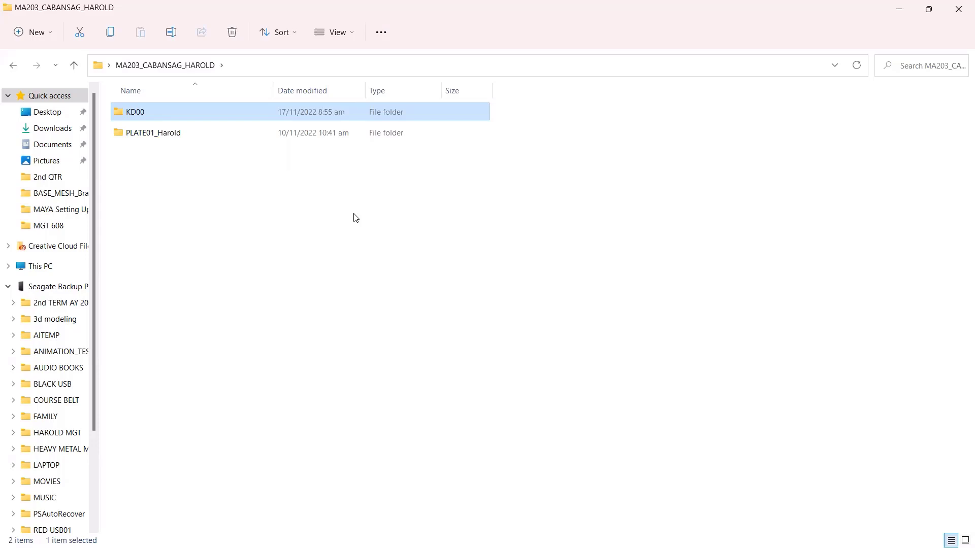
{"action": "left_click", "coordinate": [254, 224]}
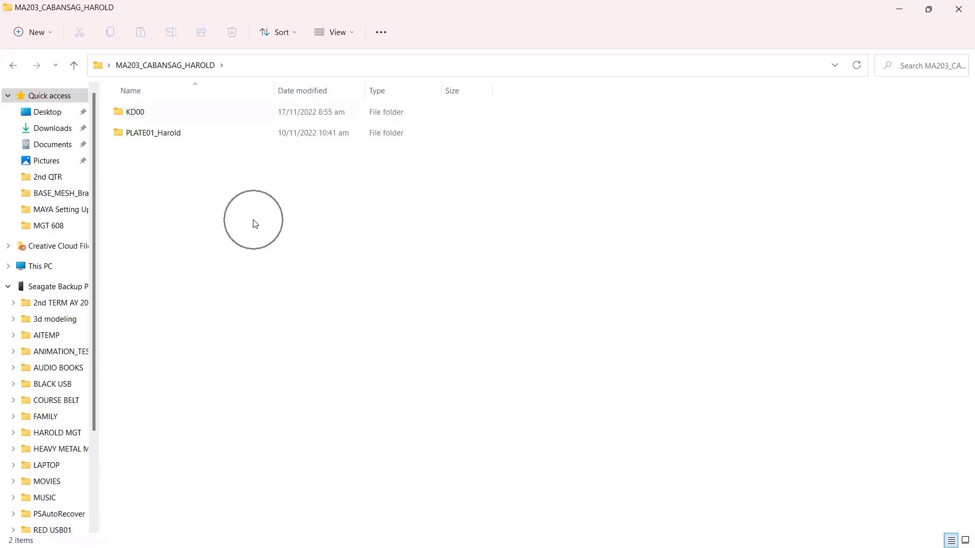
{"action": "left_click", "coordinate": [149, 114]}
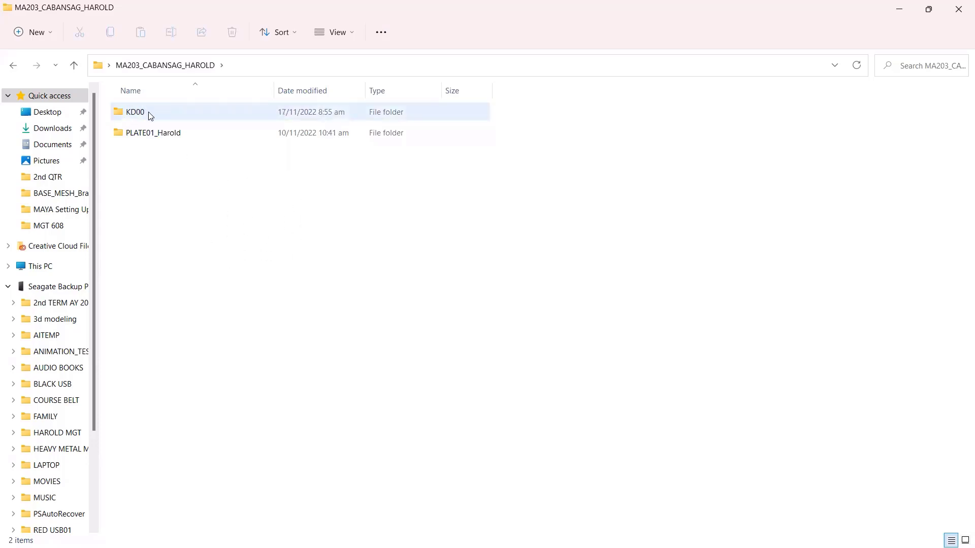
{"action": "left_click", "coordinate": [150, 116]}
{"action": "left_click", "coordinate": [149, 113]}
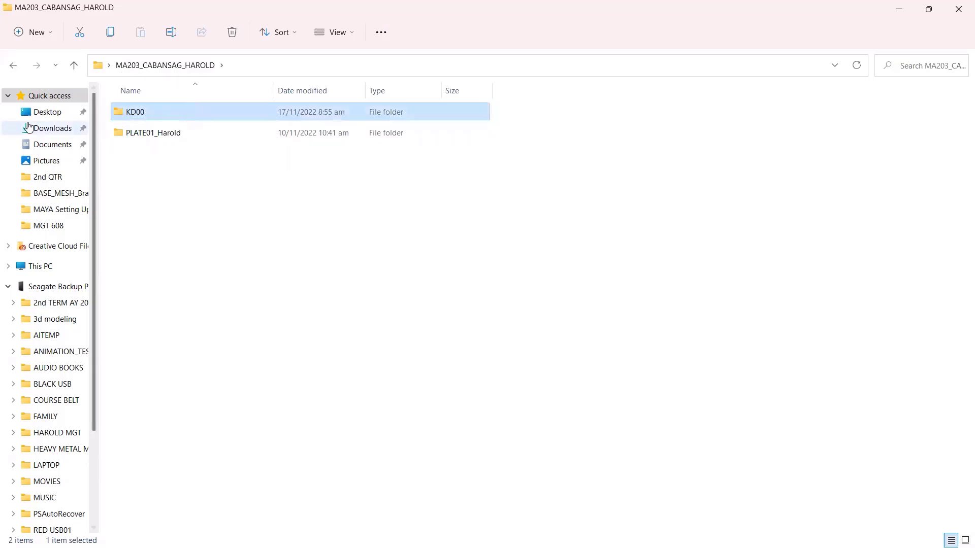
Go to the Desktop, open the MA203 project folder and locate the PLATE01 folder inside it
{"action": "left_click", "coordinate": [50, 116]}
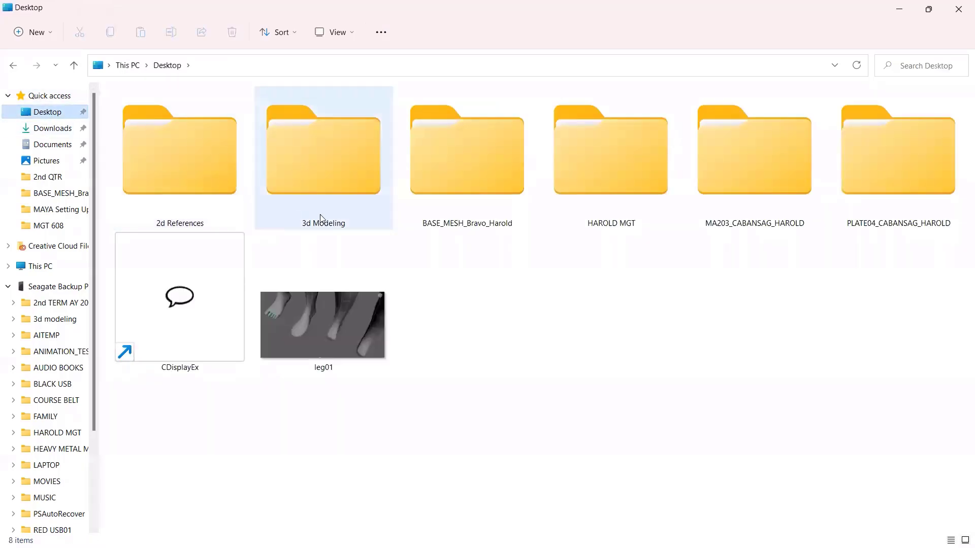
{"action": "left_click", "coordinate": [772, 188]}
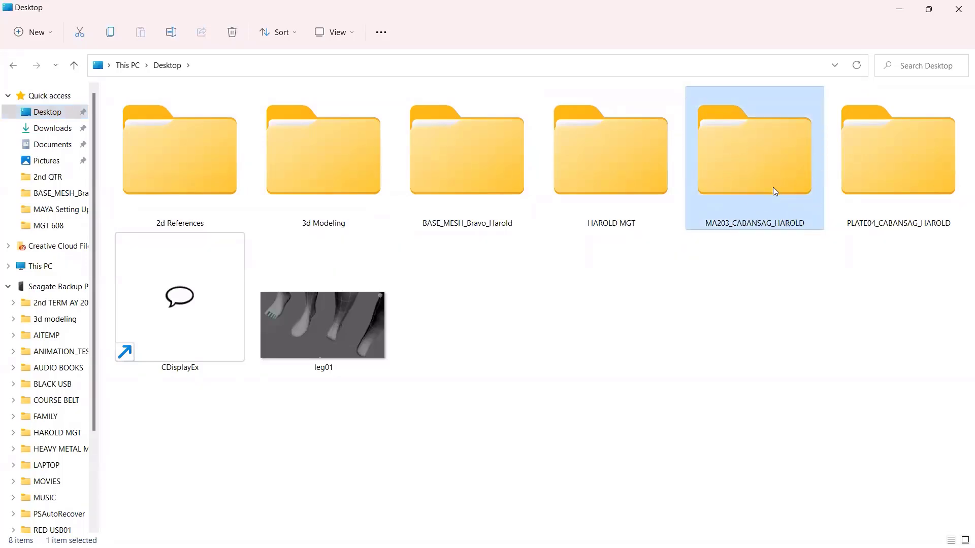
{"action": "double_click", "coordinate": [773, 188]}
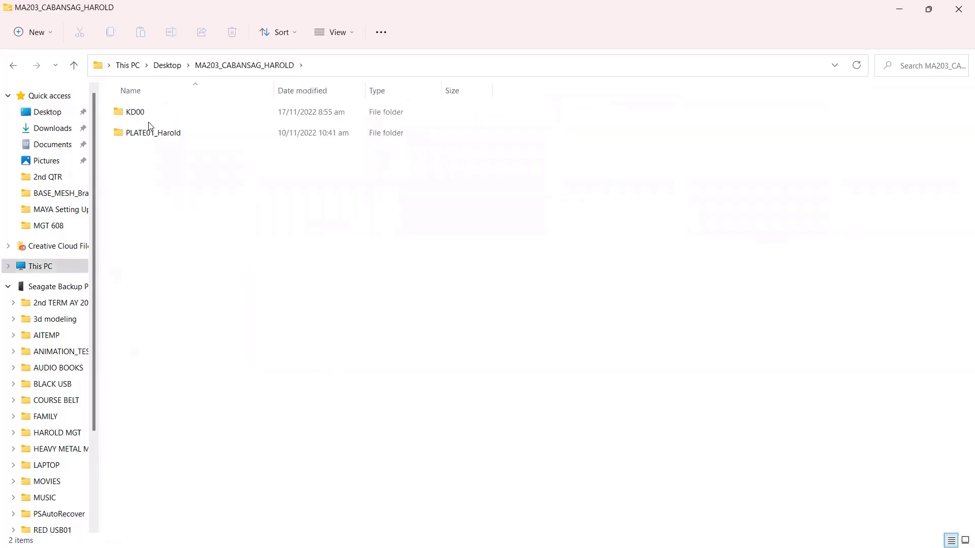
{"action": "left_click", "coordinate": [147, 135]}
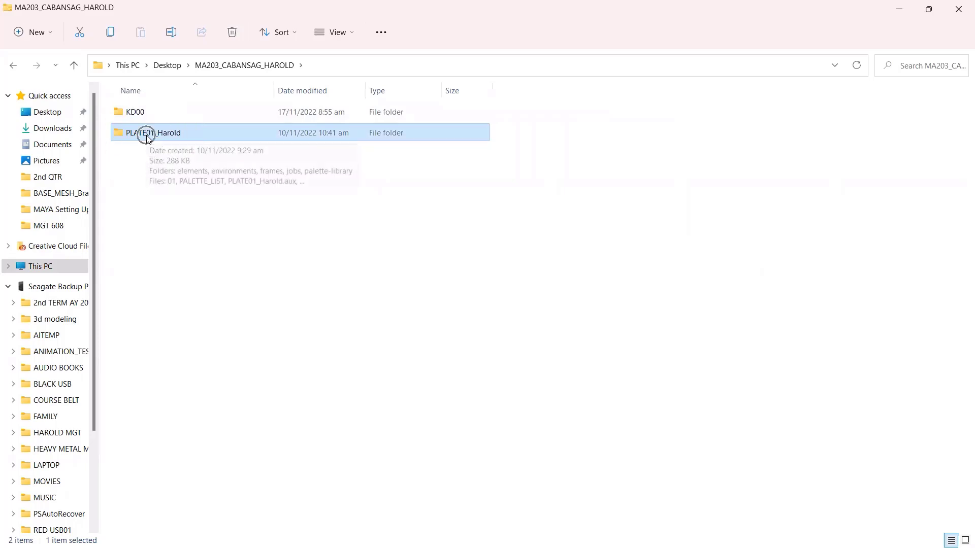
{"action": "left_click", "coordinate": [151, 212]}
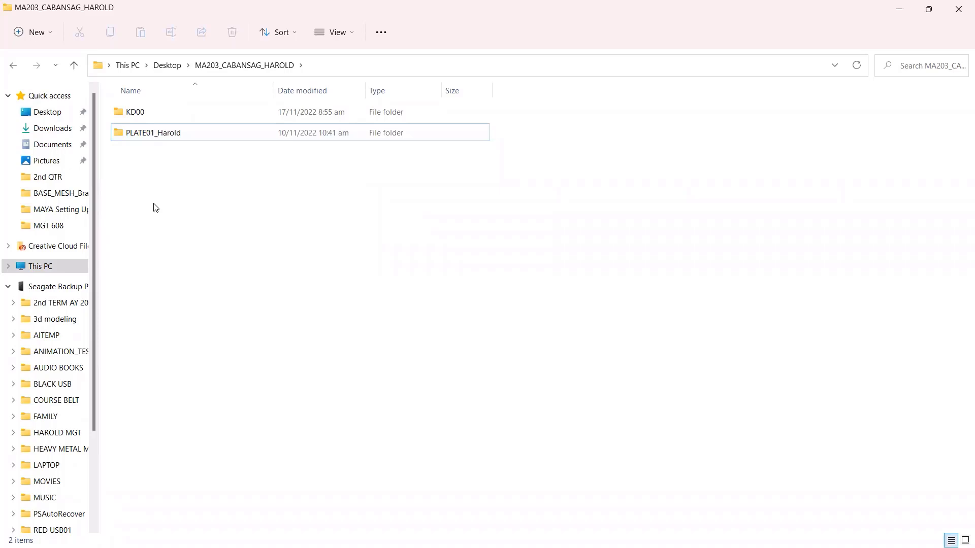
{"action": "left_click", "coordinate": [156, 207]}
Launch Toon Boom Harmony 21 Premium
{"action": "key", "text": "super"}
{"action": "key", "text": "super"}
{"action": "key", "text": "super"}
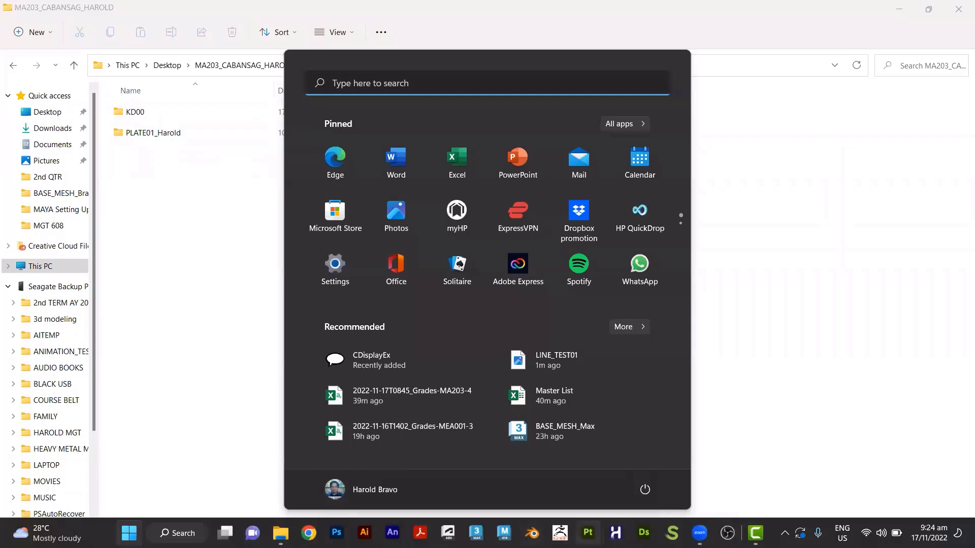
{"action": "left_click", "coordinate": [615, 533]}
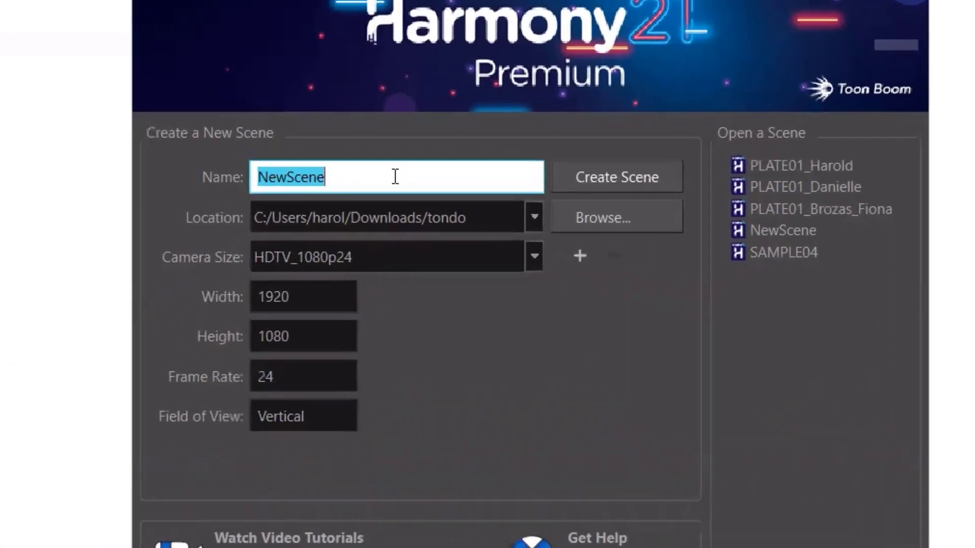
Name the new scene PLATE02_ followed by the animator's first name
{"action": "type", "text": "P"}
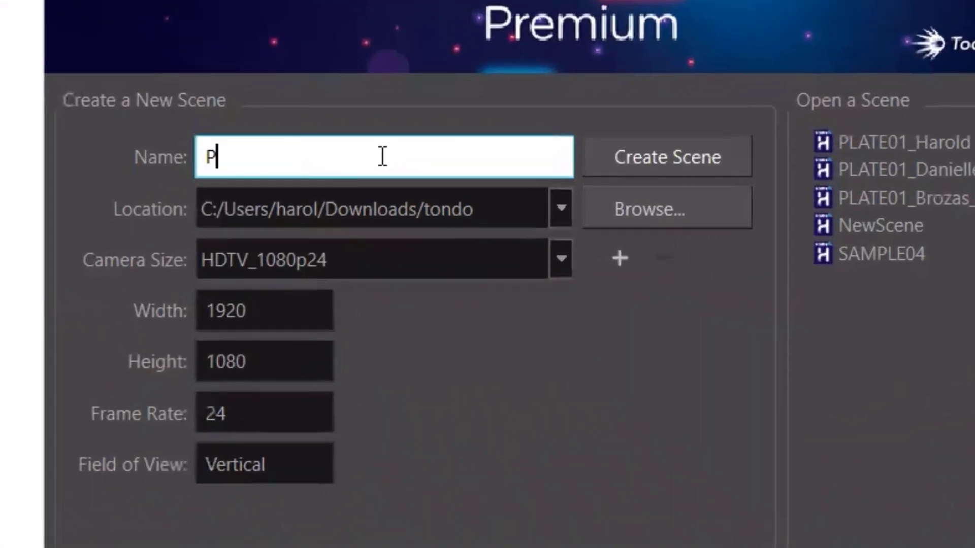
{"action": "type", "text": "LATE02"}
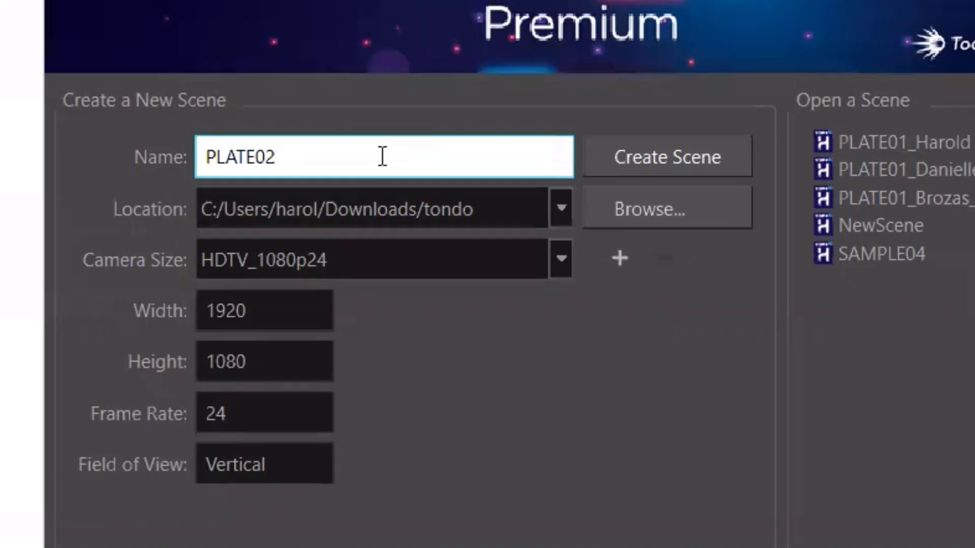
{"action": "type", "text": "_Harold_"}
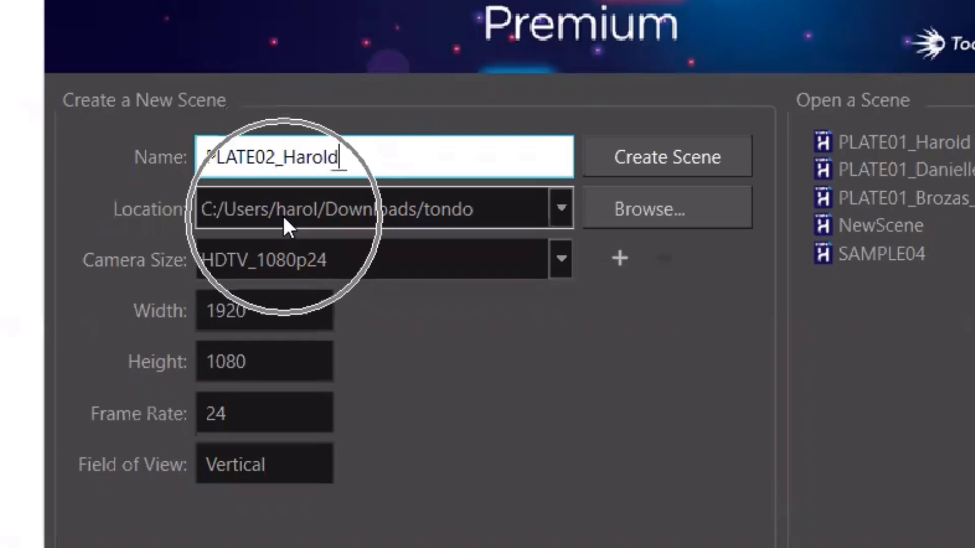
Set the new scene's location to the MA203 project folder on the Desktop
{"action": "left_click", "coordinate": [645, 212]}
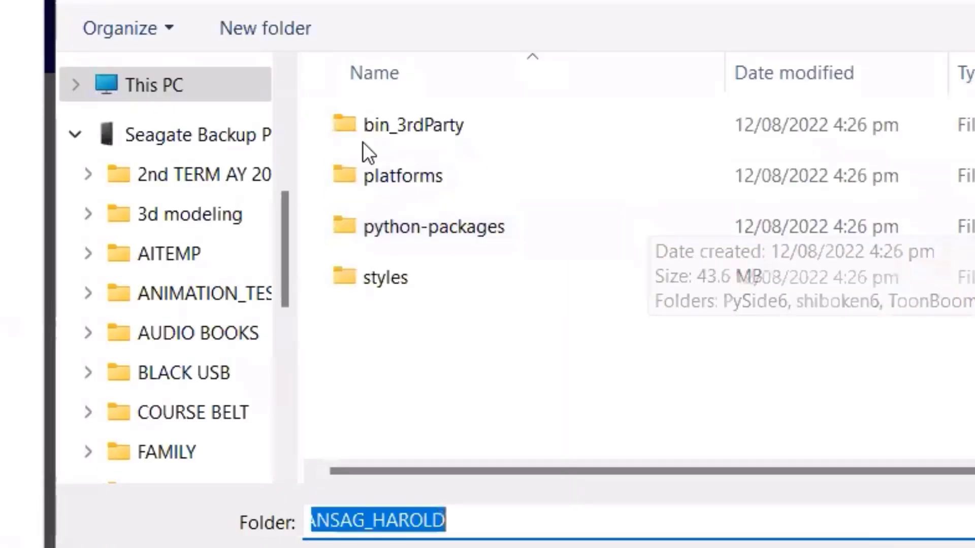
{"action": "scroll", "coordinate": [252, 122], "scroll_direction": "up", "scroll_amount": 4}
{"action": "left_click", "coordinate": [215, 126]}
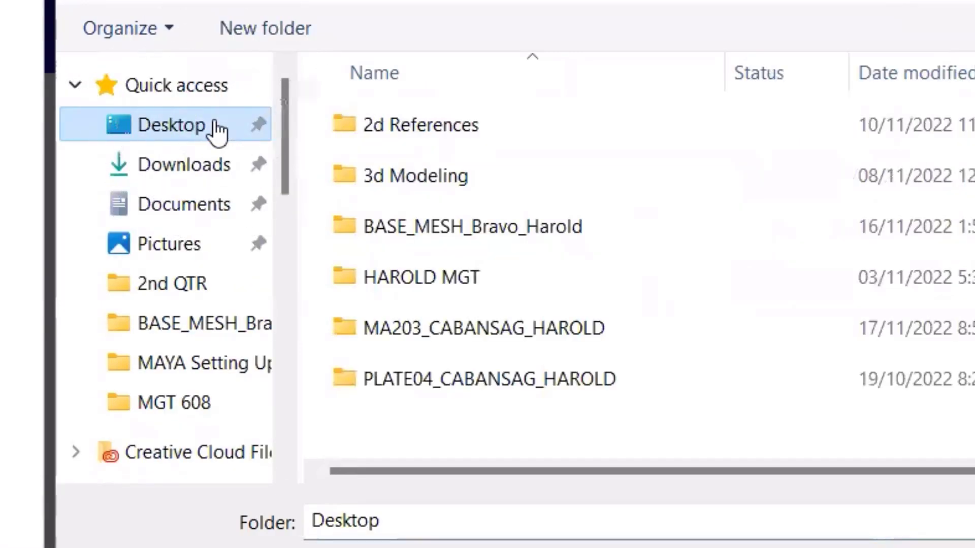
{"action": "left_click", "coordinate": [477, 331]}
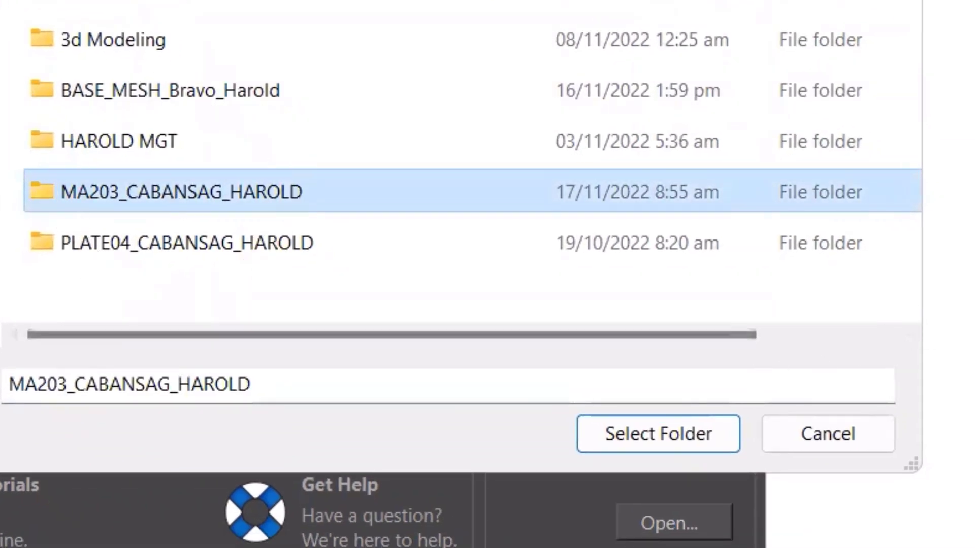
{"action": "left_click", "coordinate": [97, 192]}
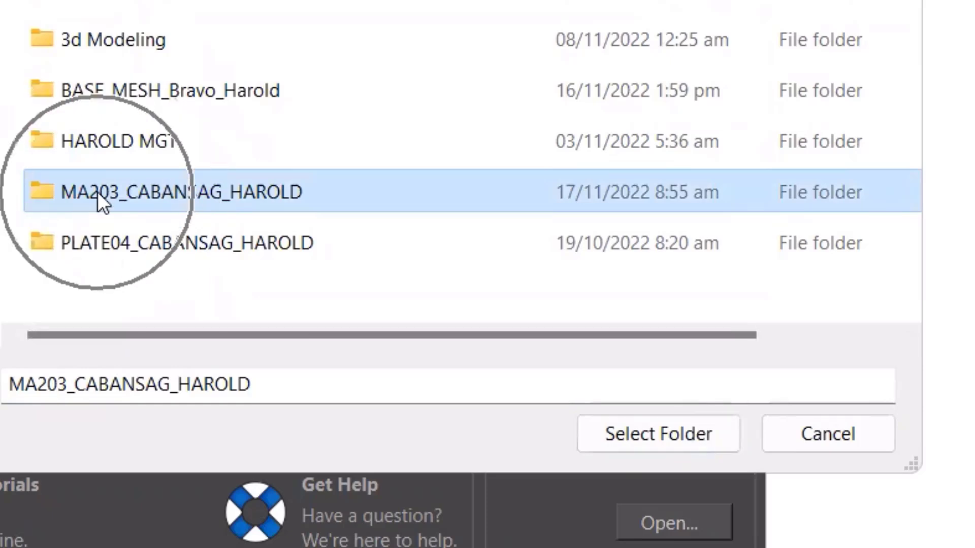
{"action": "key", "text": "ctrl"}
{"action": "key", "text": "ctrl"}
{"action": "key", "text": "ctrl"}
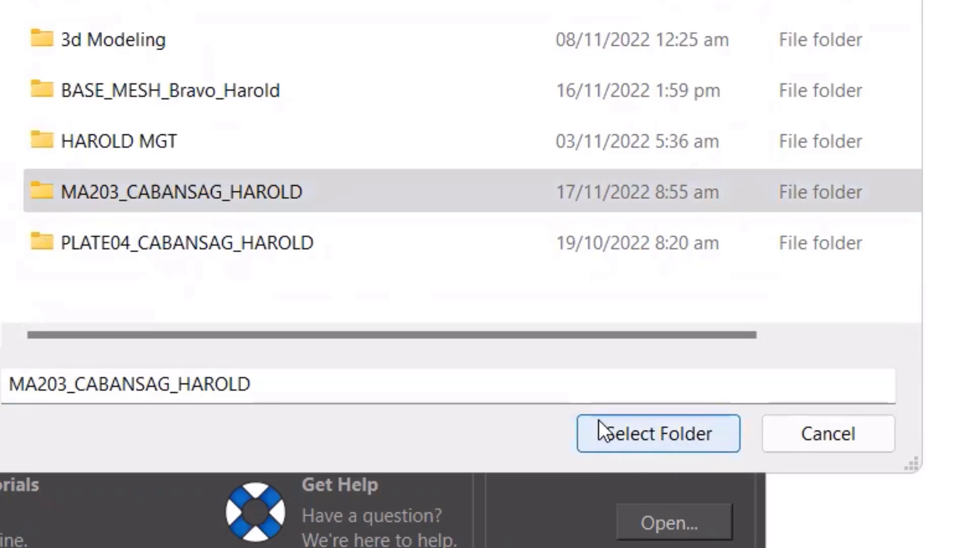
{"action": "left_click", "coordinate": [617, 433]}
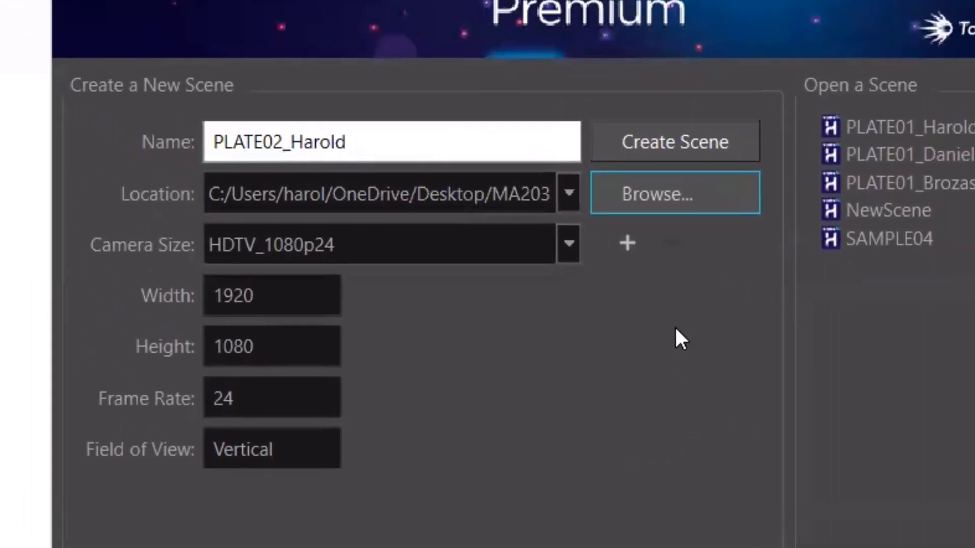
Create the PLATE02 scene, keeping the HDTV_1080p24 camera size
{"action": "key", "text": "ctrl"}
{"action": "key", "text": "ctrl"}
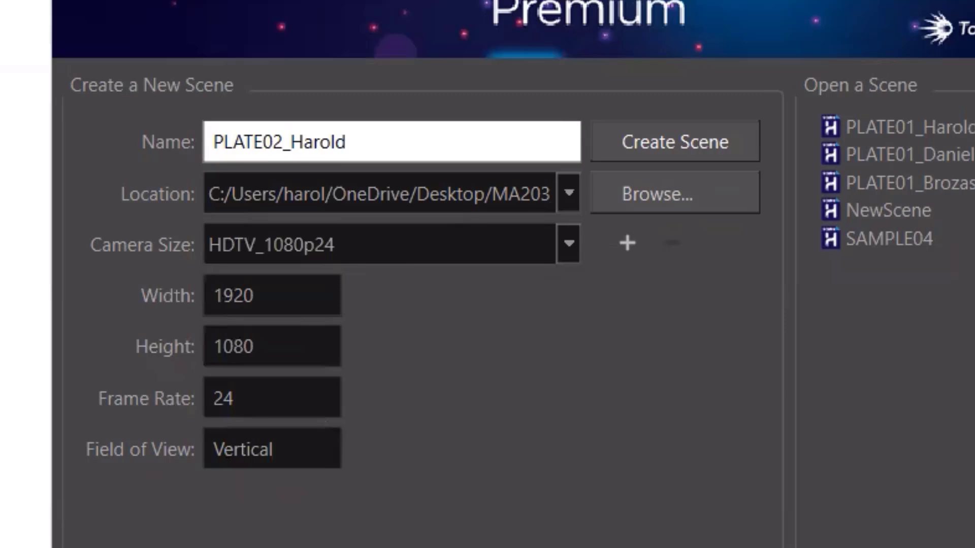
{"action": "key", "text": "ctrl"}
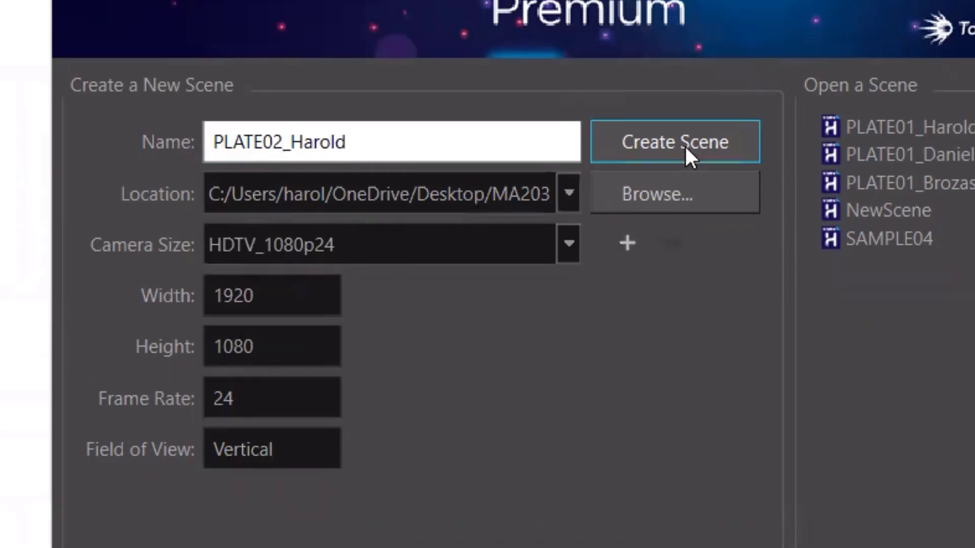
{"action": "left_click", "coordinate": [684, 145]}
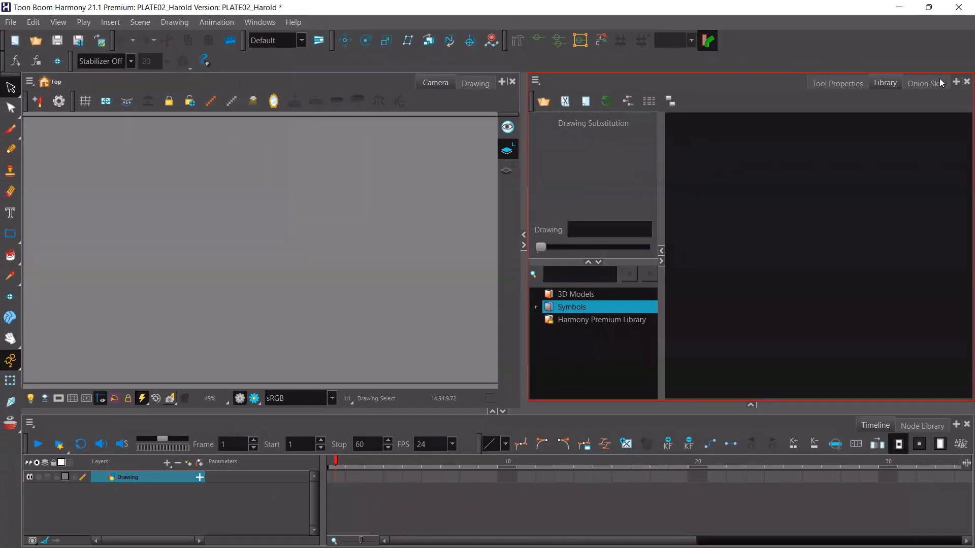
Show the tool properties in place of the library and save the PLATE02 scene
{"action": "left_click", "coordinate": [837, 83]}
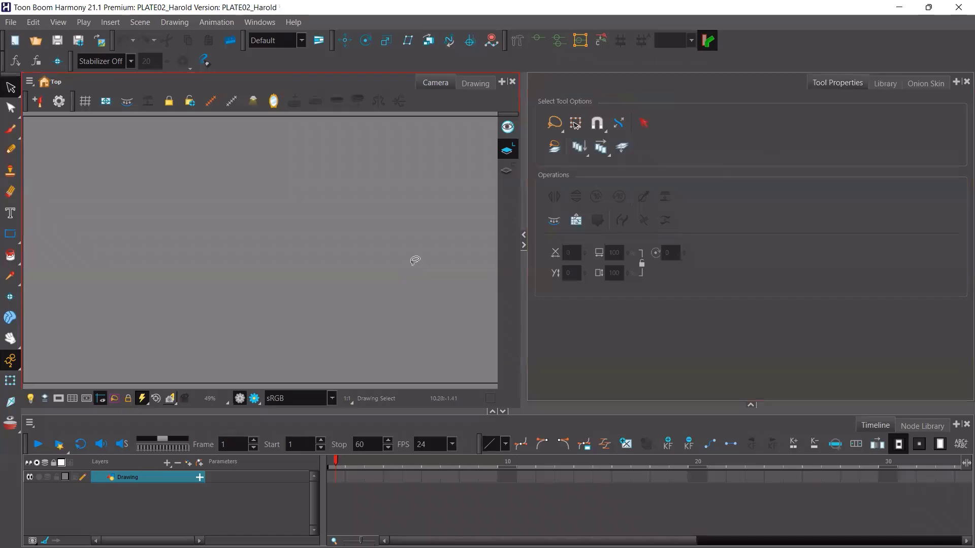
{"action": "left_click", "coordinate": [11, 21]}
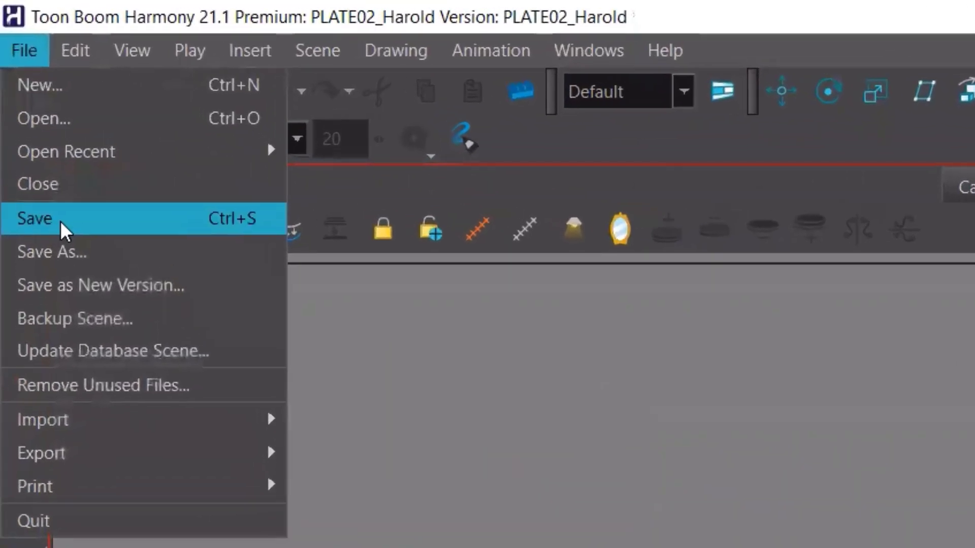
{"action": "left_click", "coordinate": [187, 223]}
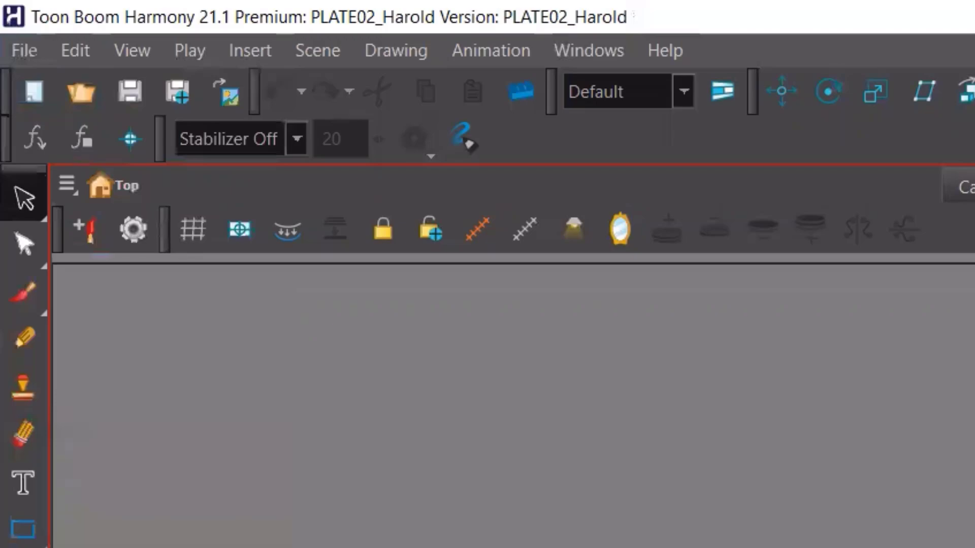
Switch to File Explorer, open the new PLATE02 scene folder in the MA203 project folder and locate its XSTAGE file
{"action": "key", "text": "alt+Tab"}
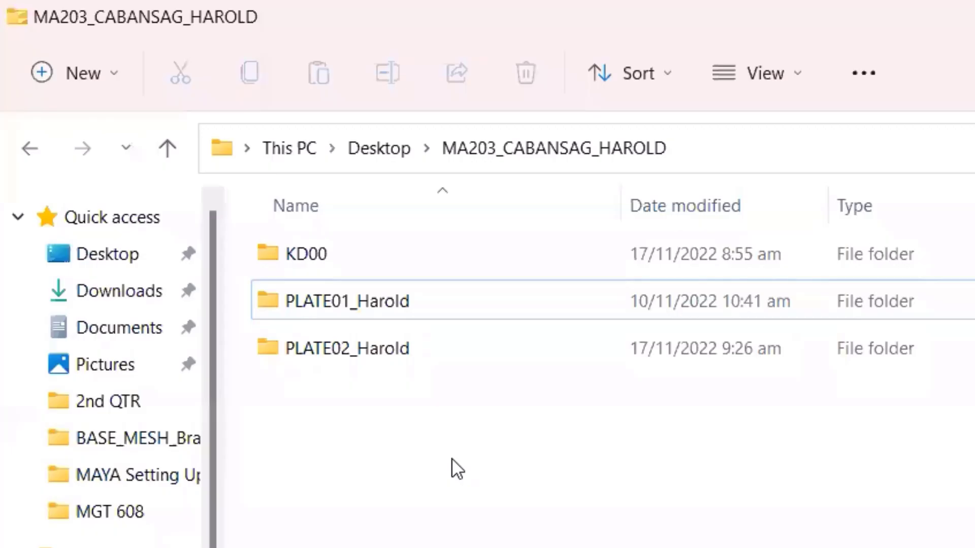
{"action": "left_click", "coordinate": [377, 350]}
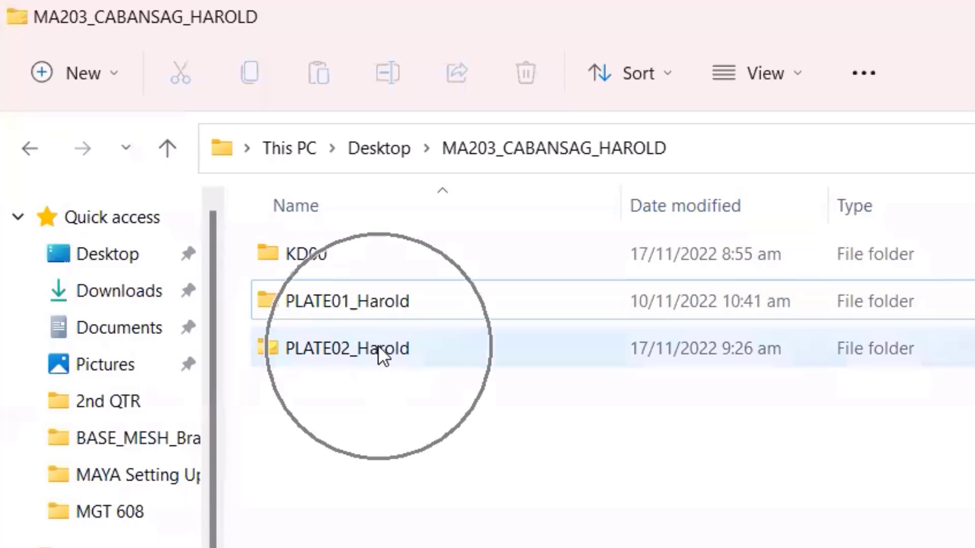
{"action": "double_click", "coordinate": [380, 350]}
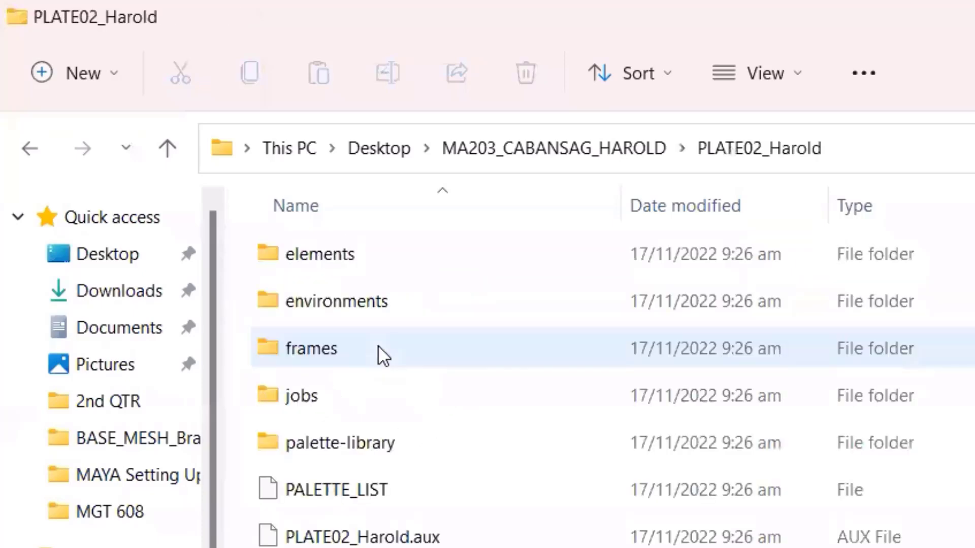
{"action": "left_click", "coordinate": [364, 414]}
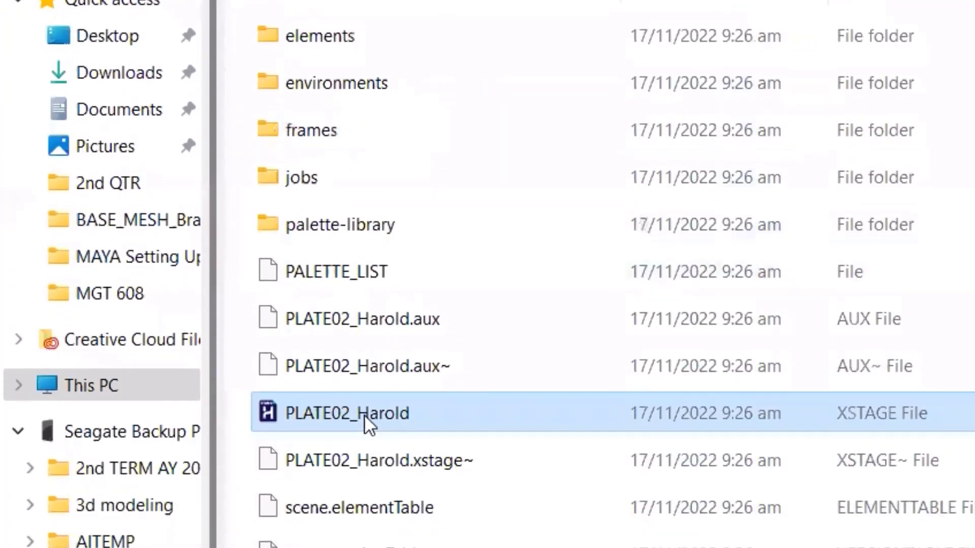
{"action": "key", "text": "ctrl"}
{"action": "key", "text": "ctrl"}
{"action": "key", "text": "ctrl"}
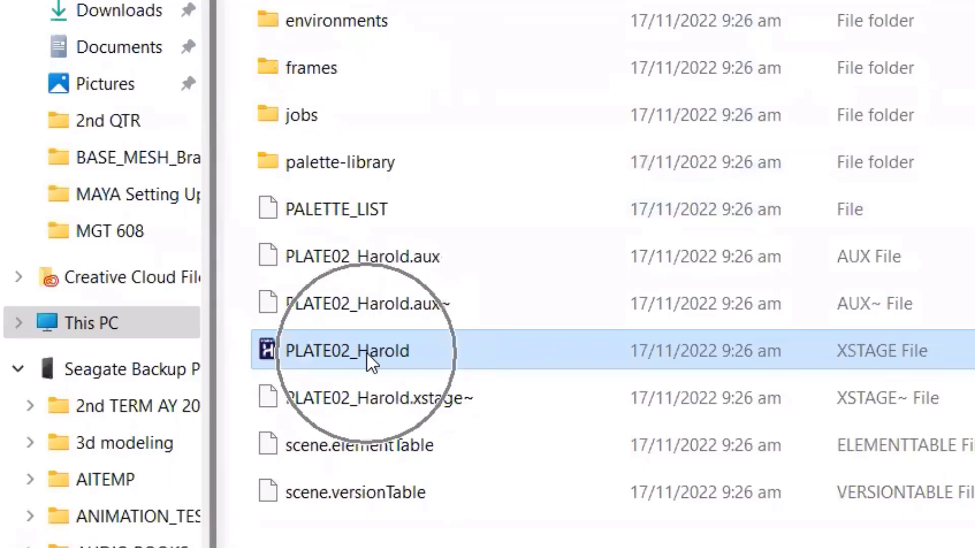
{"action": "key", "text": "ctrl"}
{"action": "key", "text": "ctrl"}
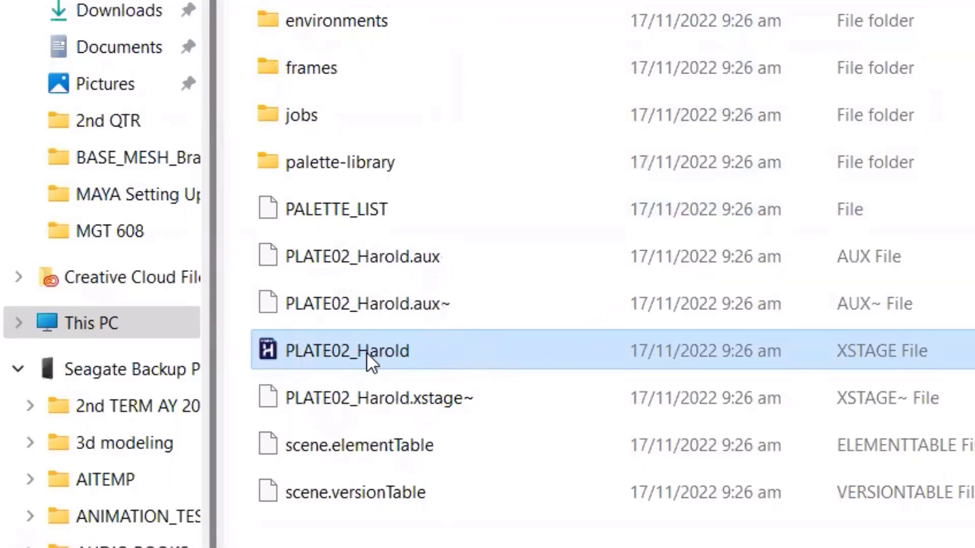
{"action": "key", "text": "ctrl"}
Move the KD00 folder from the MA203 project folder into the PLATE02 scene folder
{"action": "left_click", "coordinate": [562, 41]}
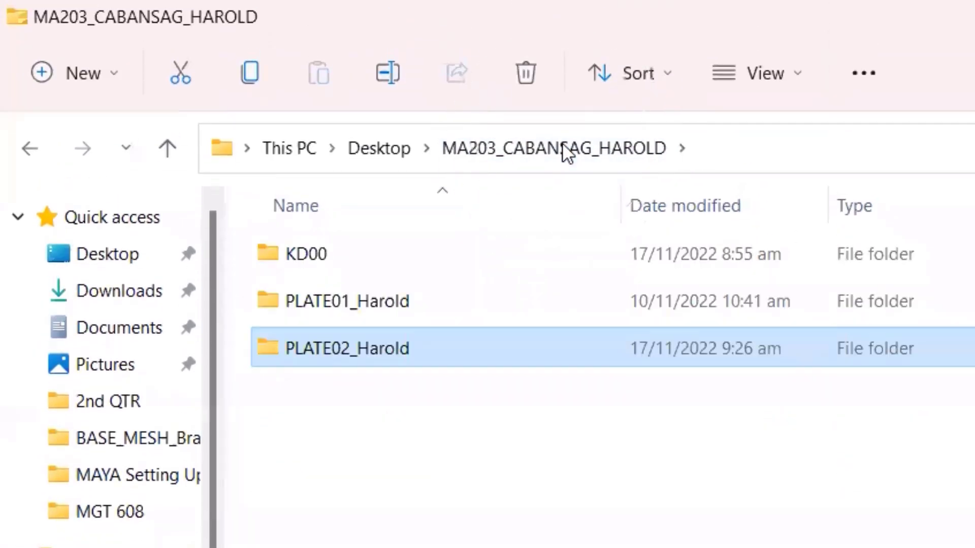
{"action": "left_click", "coordinate": [321, 251]}
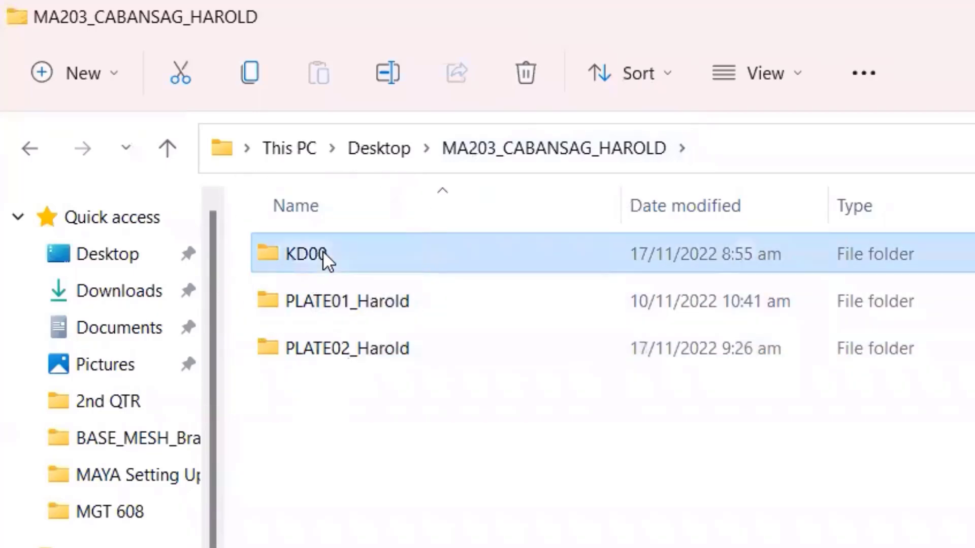
{"action": "key", "text": "ctrl"}
{"action": "key", "text": "ctrl+x"}
{"action": "right_click", "coordinate": [322, 251]}
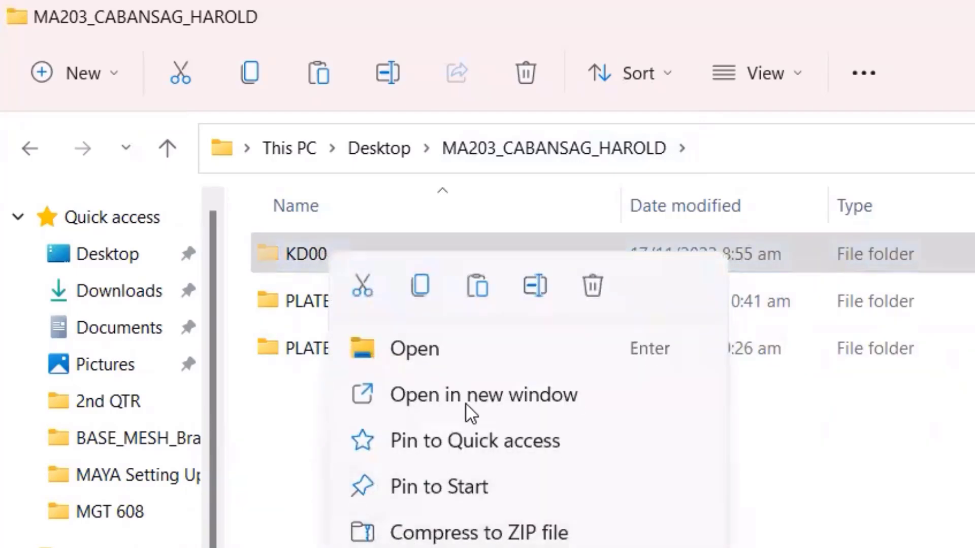
{"action": "left_click", "coordinate": [367, 288]}
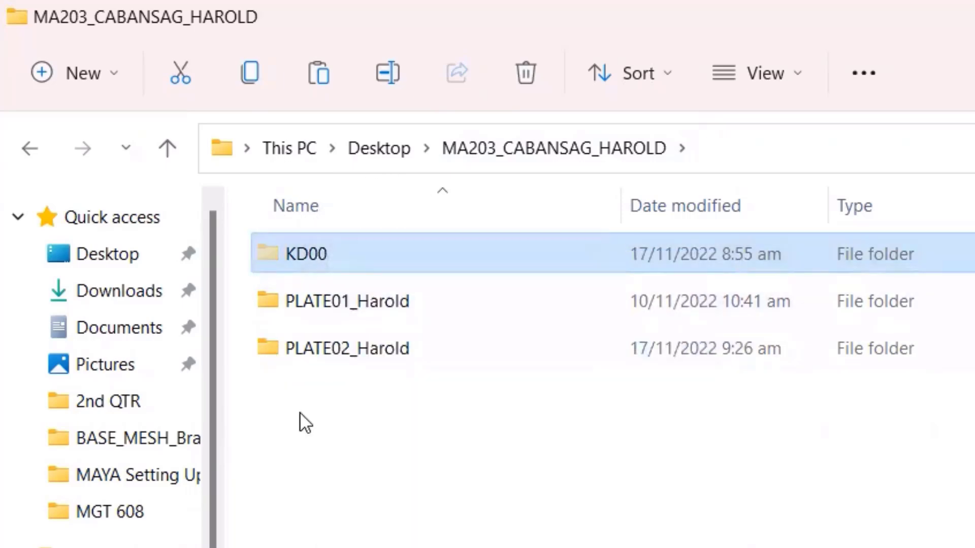
{"action": "double_click", "coordinate": [362, 355]}
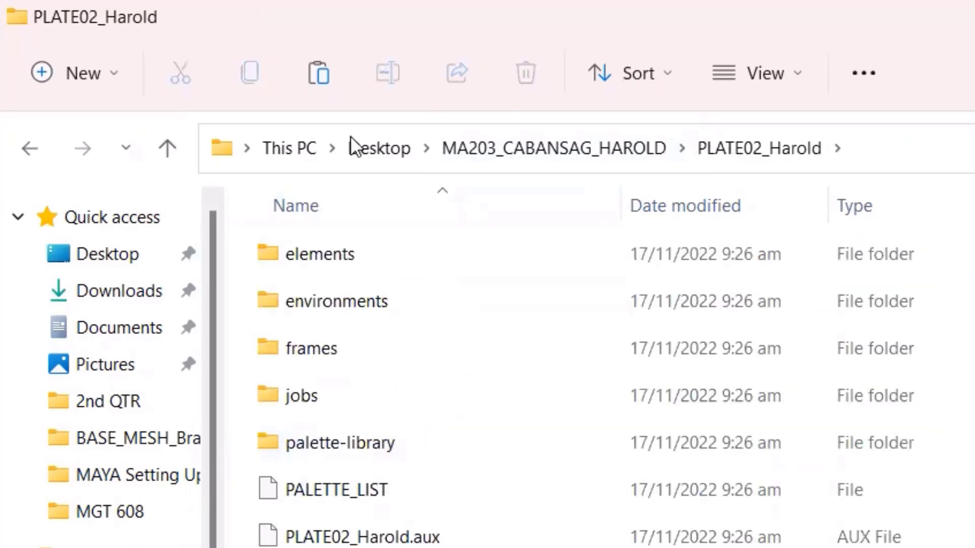
{"action": "left_click", "coordinate": [325, 71]}
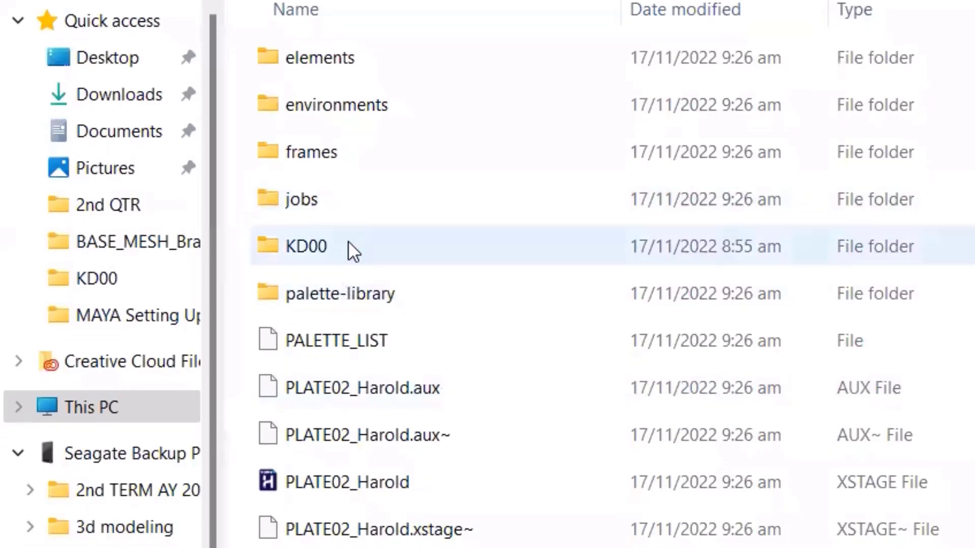
{"action": "left_click", "coordinate": [349, 243]}
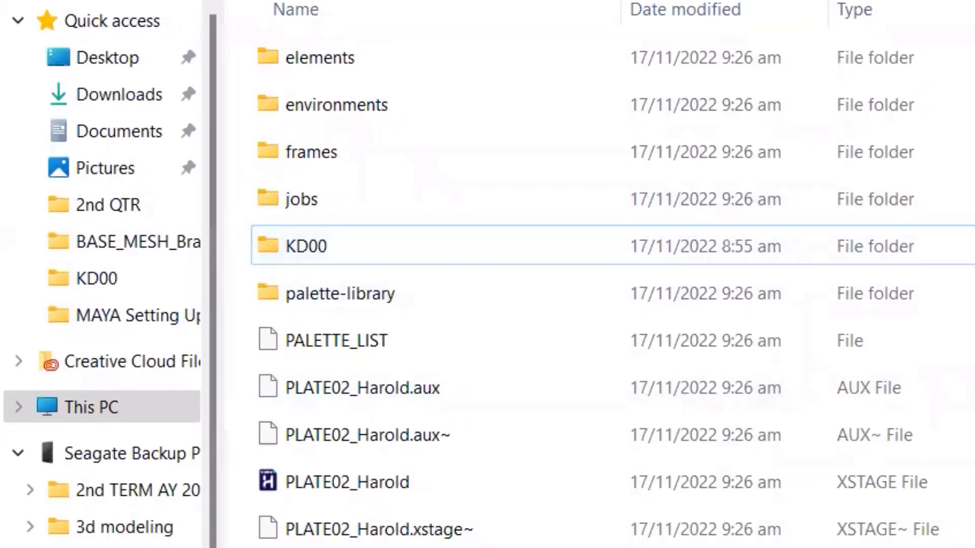
Switch back to Toon Boom Harmony and go to frame 3 of the Drawing layer in the timeline
{"action": "key", "text": "alt+Tab"}
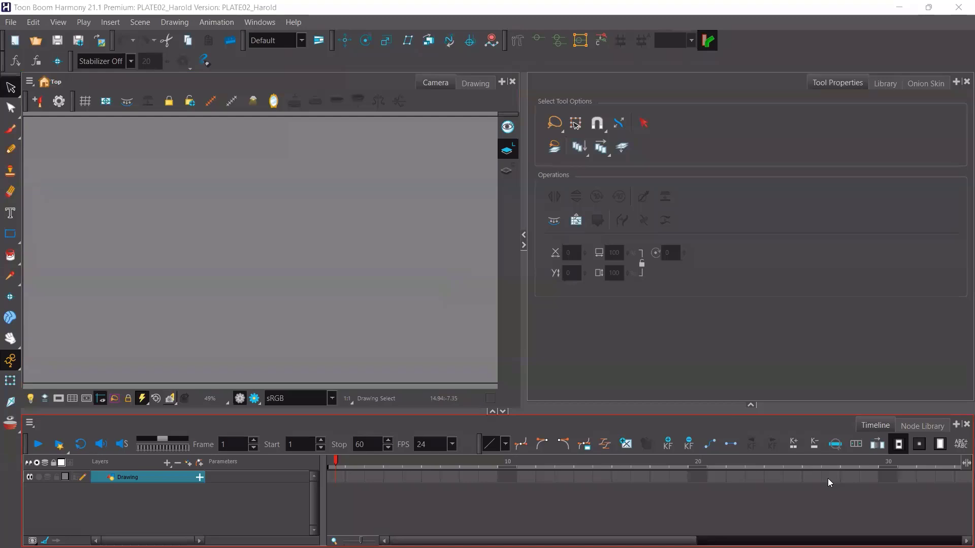
{"action": "left_click", "coordinate": [336, 476]}
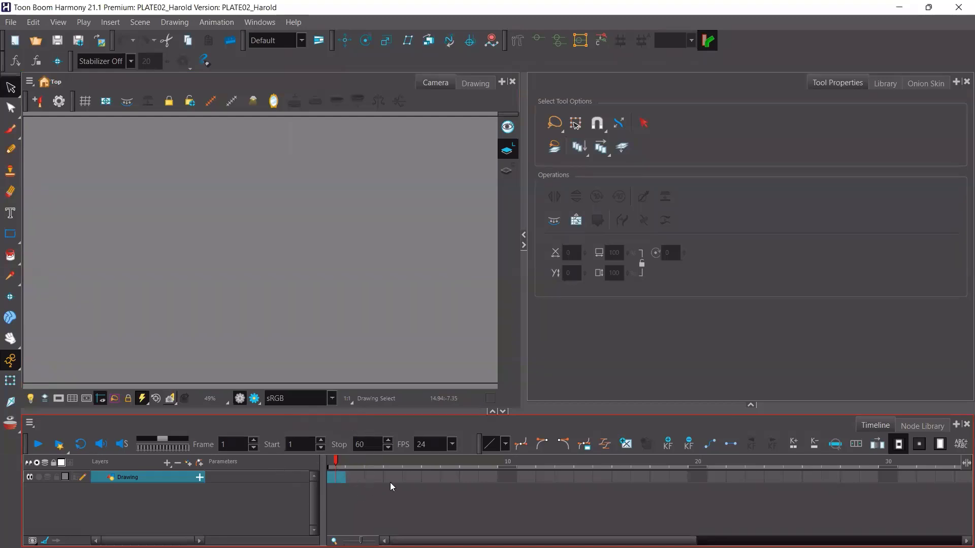
{"action": "left_click", "coordinate": [374, 477]}
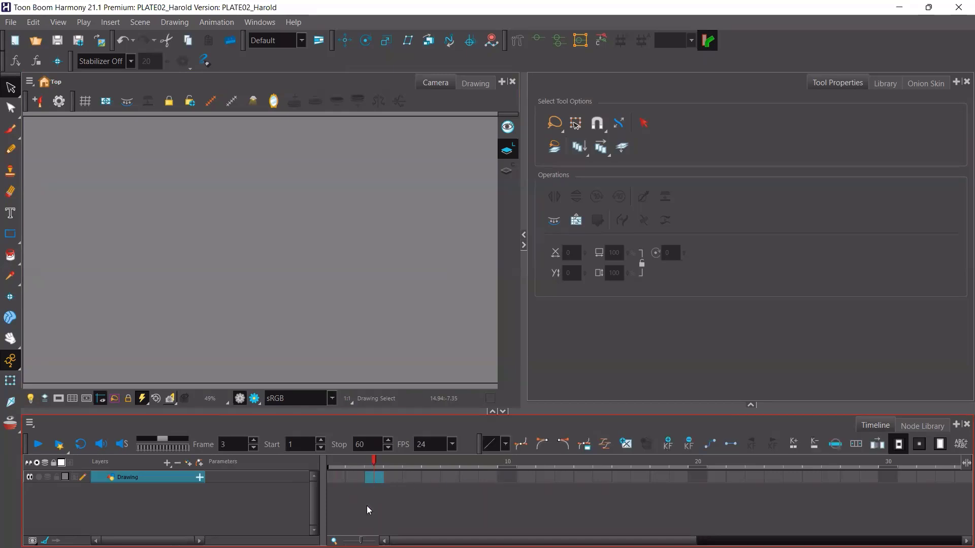
{"action": "left_click", "coordinate": [367, 509]}
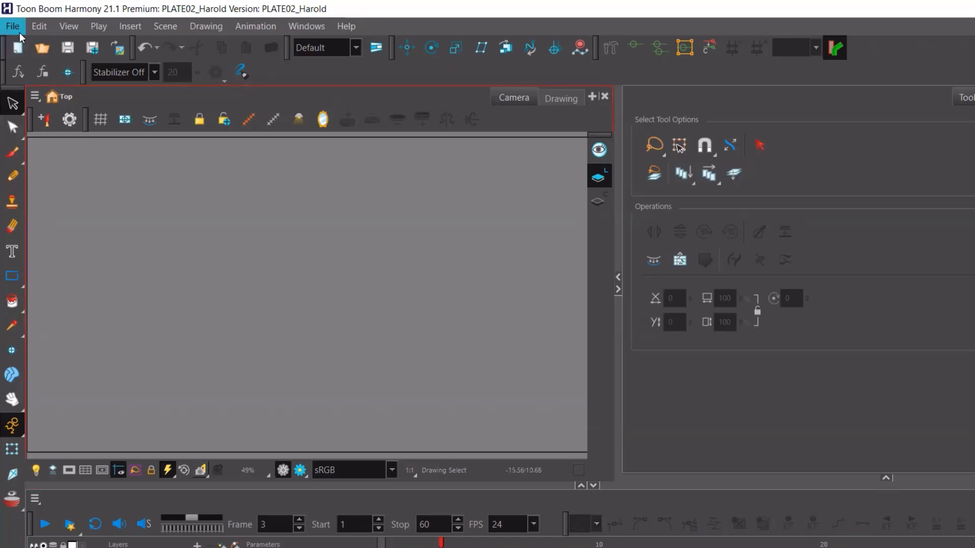
Start an image import and browse for the source drawings
{"action": "left_click", "coordinate": [11, 21]}
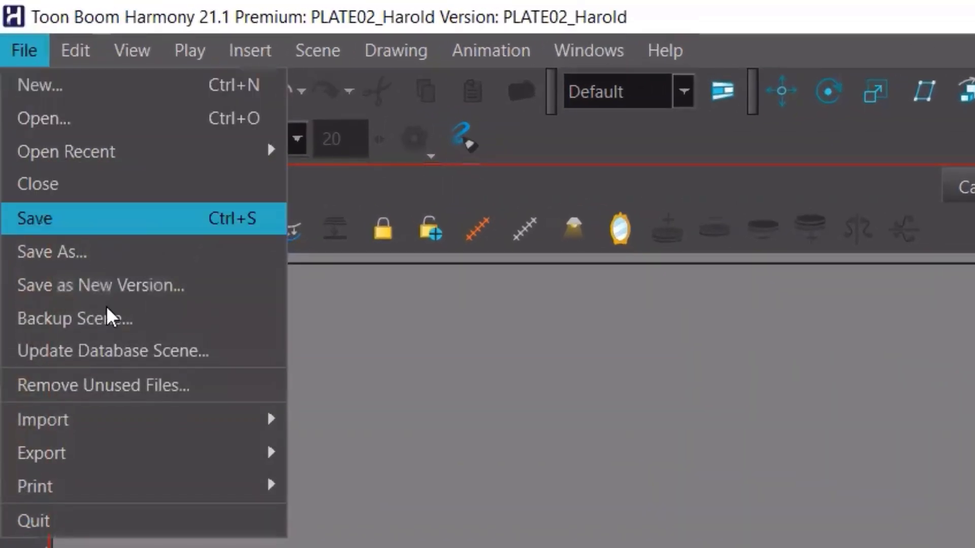
{"action": "mouse_move", "coordinate": [129, 419]}
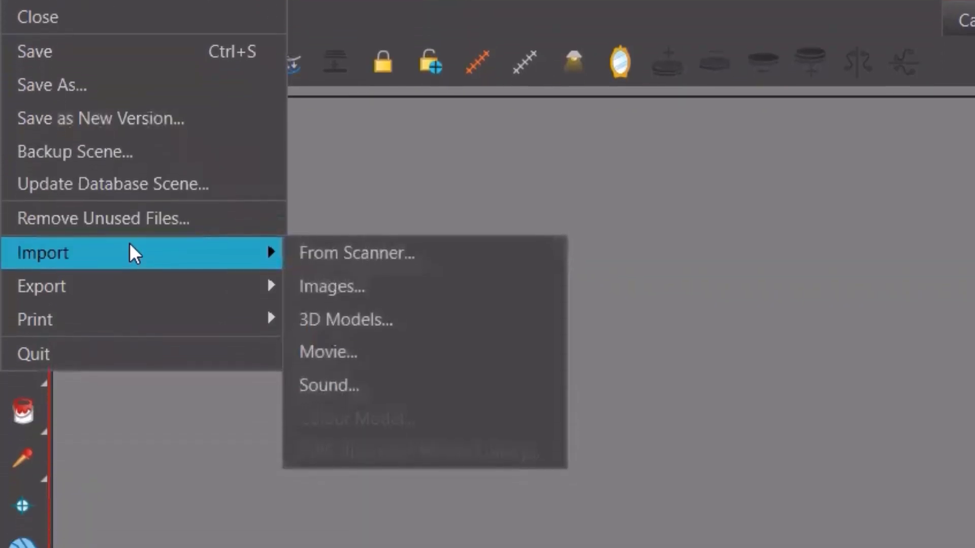
{"action": "left_click", "coordinate": [478, 297]}
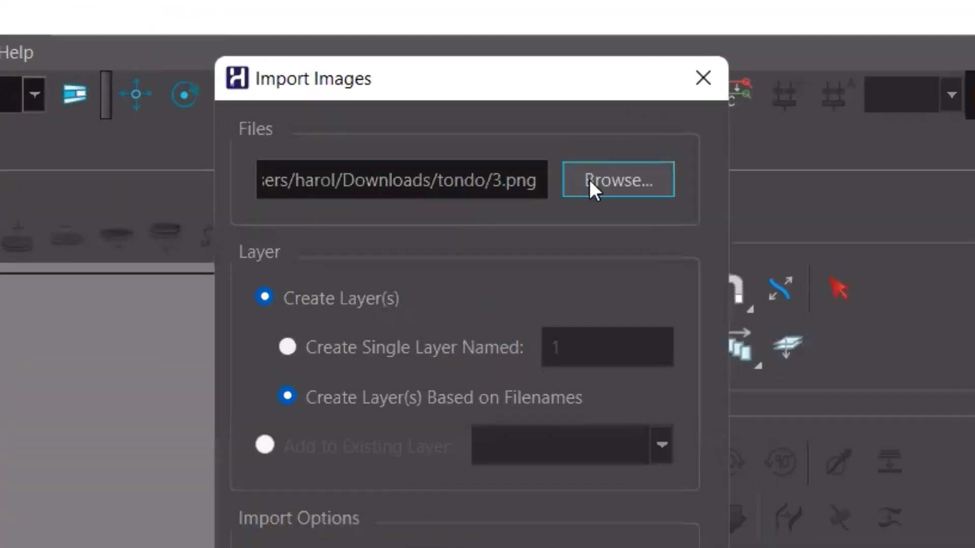
{"action": "left_click", "coordinate": [538, 77]}
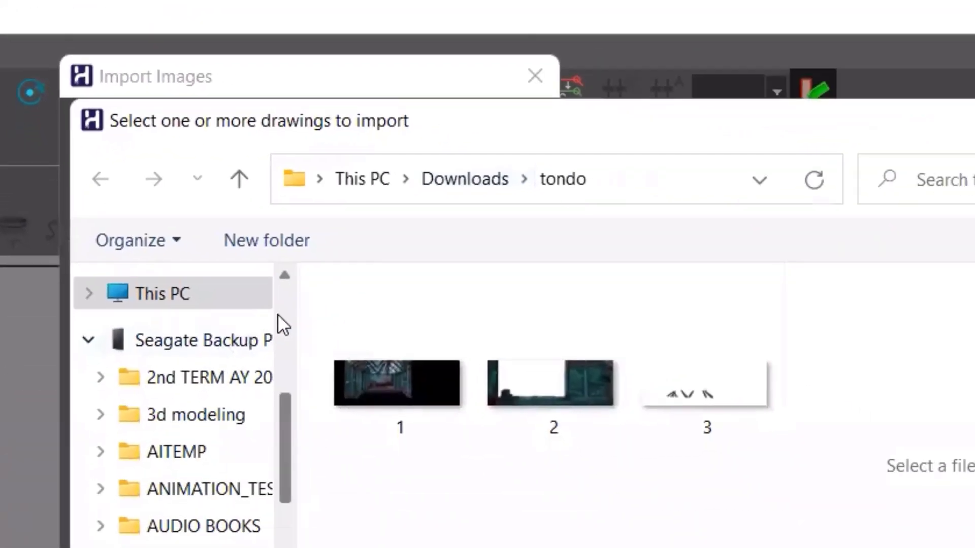
Open the KD00 folder inside the PLATE02 scene folder of the MA203 project folder on the Desktop
{"action": "scroll", "coordinate": [430, 485], "scroll_direction": "up", "scroll_amount": 4}
{"action": "left_click", "coordinate": [134, 261]}
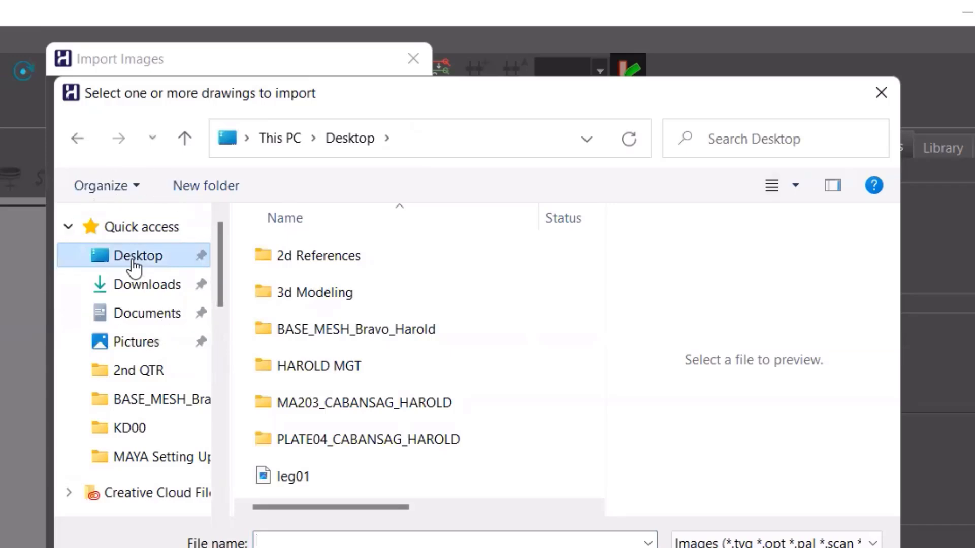
{"action": "left_click", "coordinate": [348, 409]}
{"action": "left_click", "coordinate": [349, 411]}
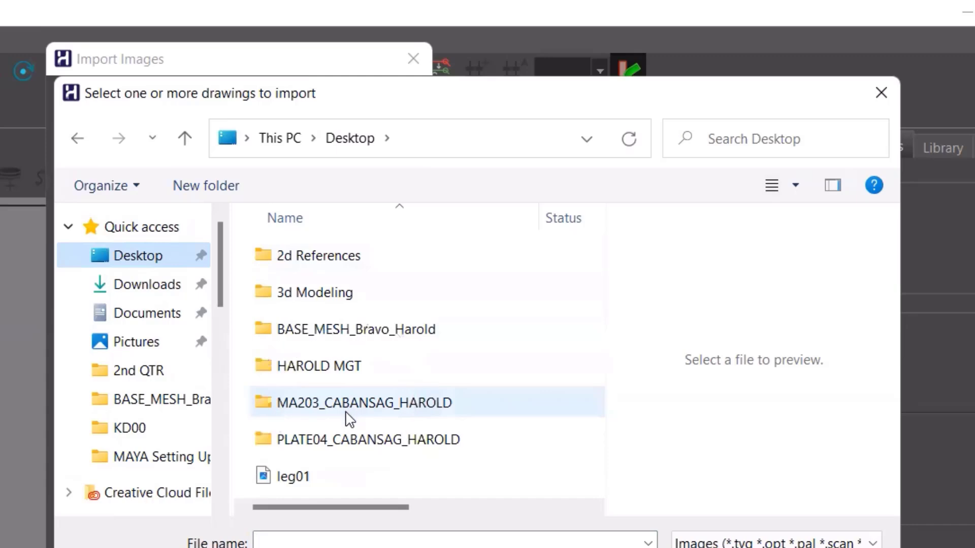
{"action": "left_click", "coordinate": [325, 409]}
{"action": "double_click", "coordinate": [324, 408]}
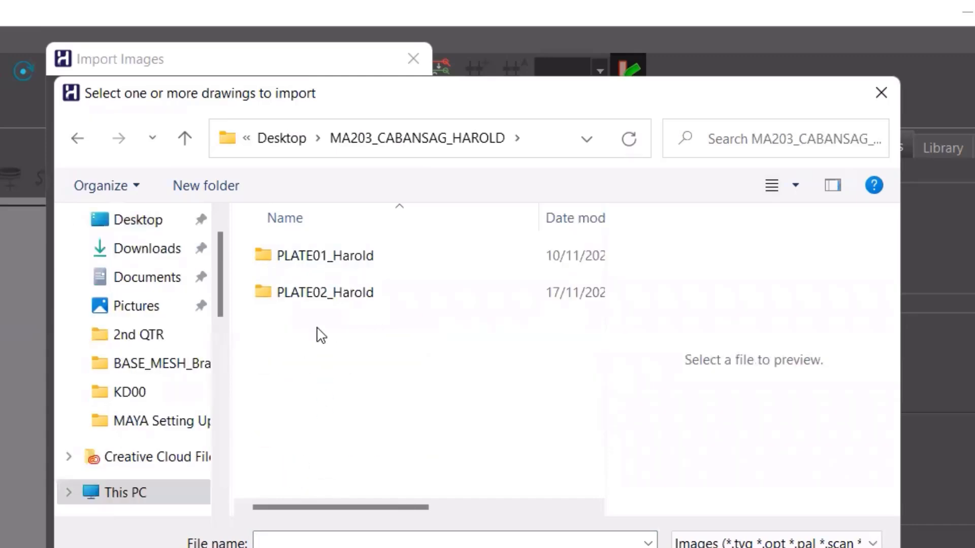
{"action": "double_click", "coordinate": [320, 304]}
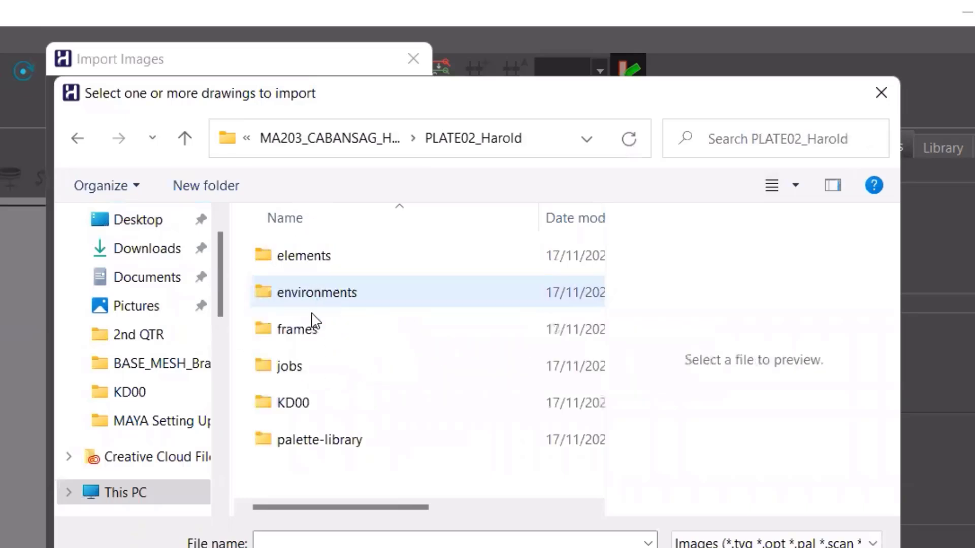
{"action": "double_click", "coordinate": [345, 404]}
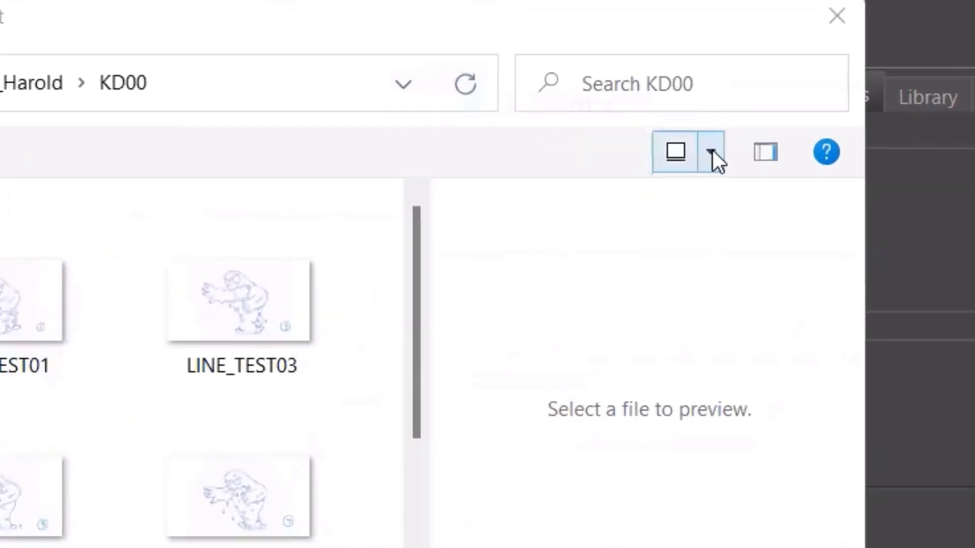
Display the KD00 folder's files as a list in the file browser
{"action": "left_click", "coordinate": [795, 185]}
{"action": "left_click", "coordinate": [673, 133]}
{"action": "left_click", "coordinate": [773, 329]}
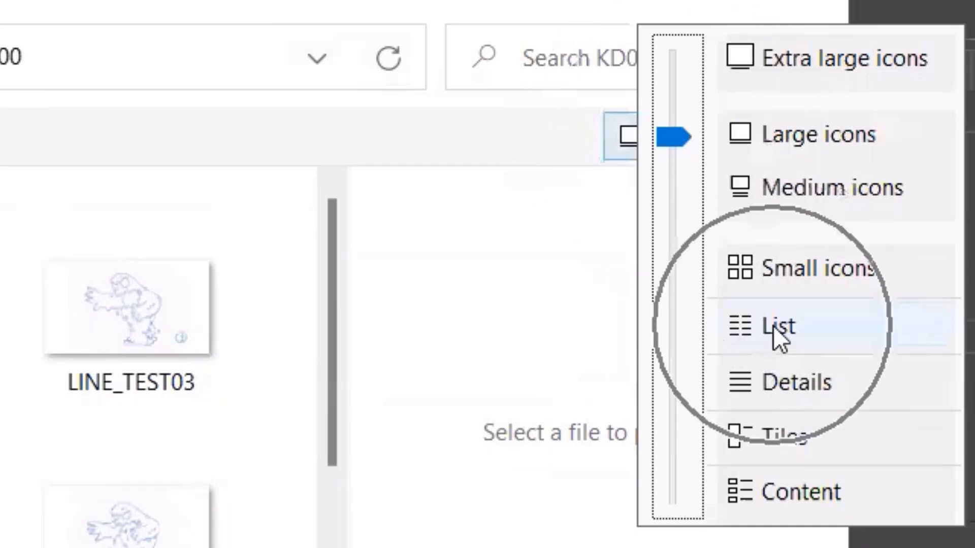
{"action": "left_click", "coordinate": [772, 327]}
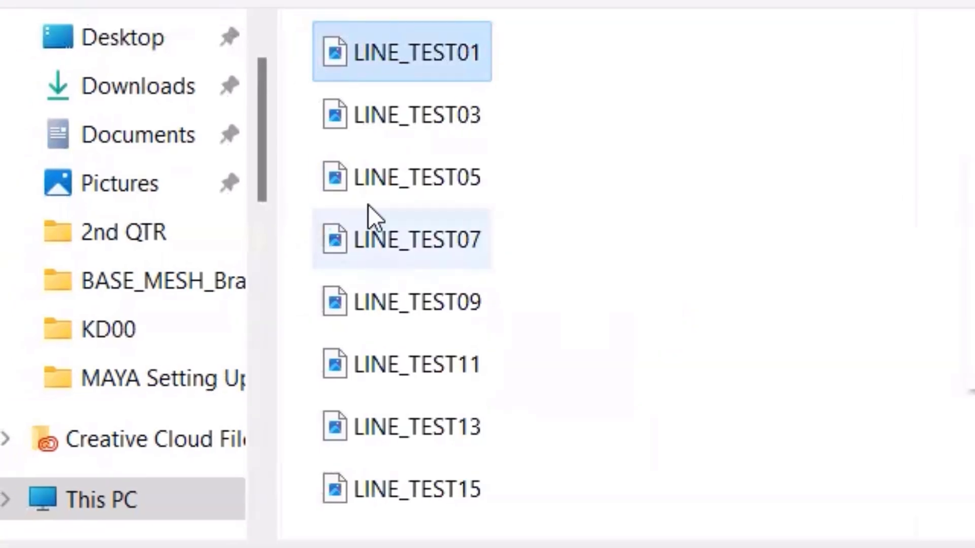
Choose all the line-test drawings from LINE_TEST01 to LINE_TEST15 as the images to import
{"action": "left_click", "coordinate": [535, 167]}
{"action": "left_click", "coordinate": [422, 51]}
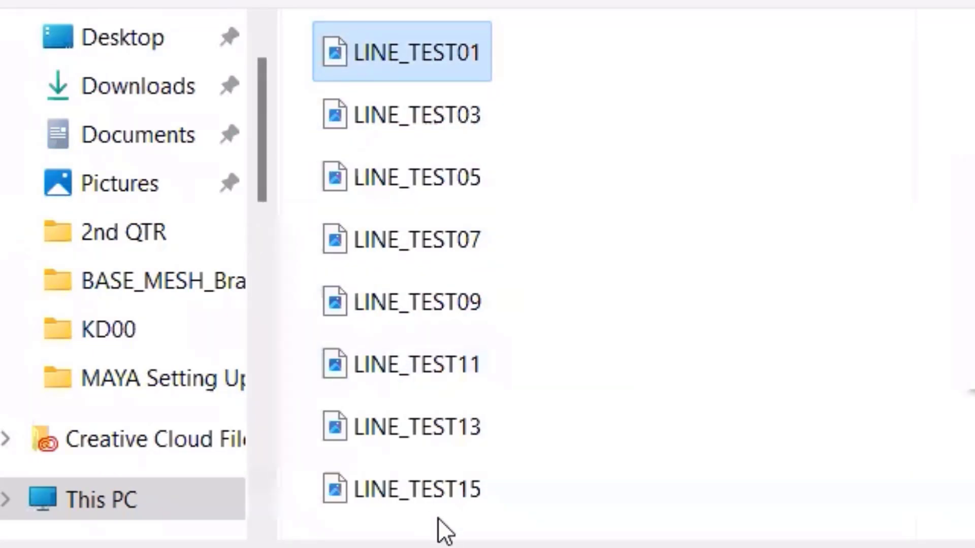
{"action": "left_click", "coordinate": [462, 491], "text": "shift"}
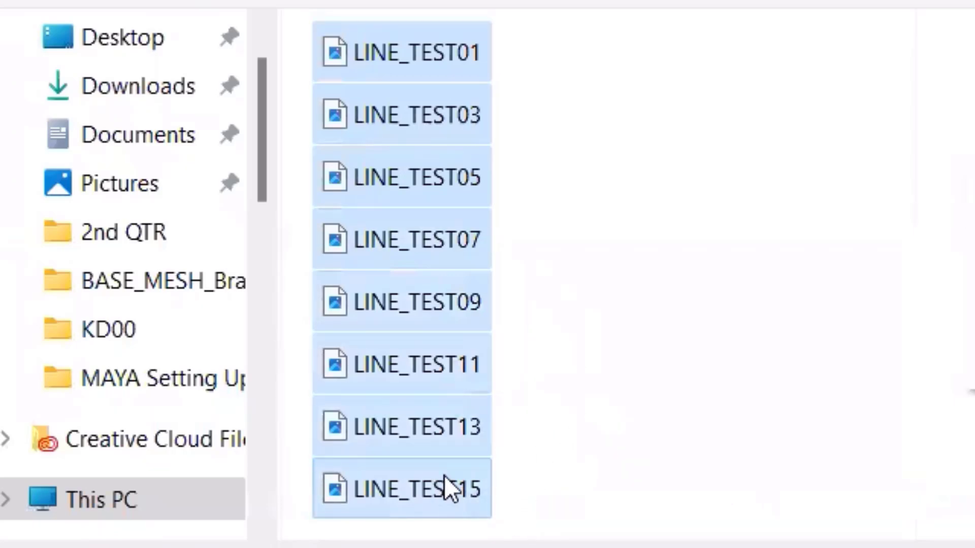
{"action": "key", "text": "ctrl+c"}
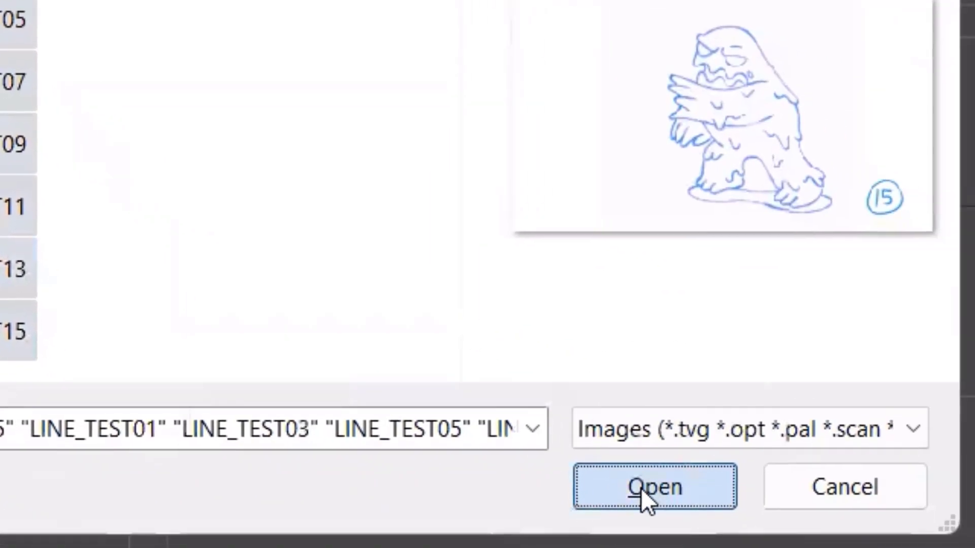
{"action": "left_click", "coordinate": [643, 488]}
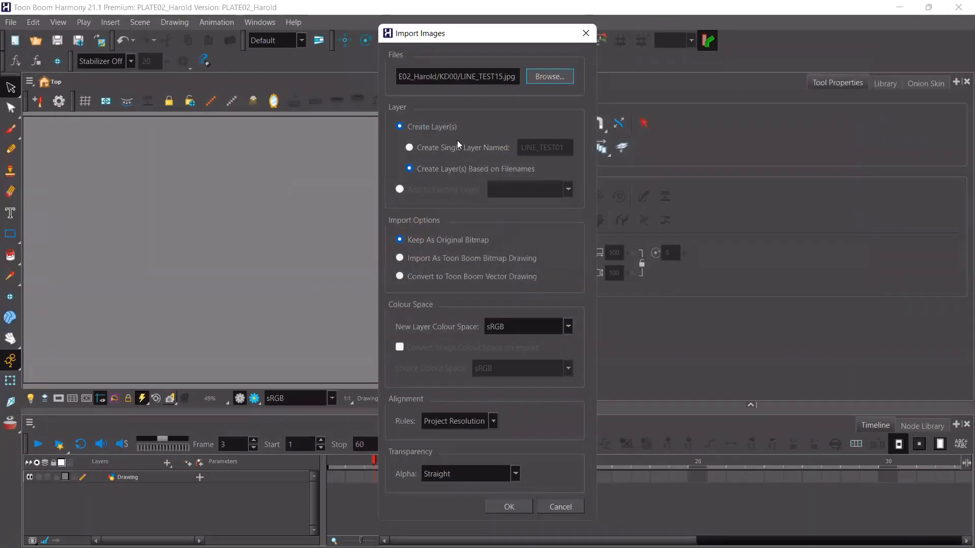
Import the drawings as original bitmaps on layers based on filenames, with the alignment rule Project Resolution
{"action": "key", "text": "ctrl"}
{"action": "key", "text": "ctrl"}
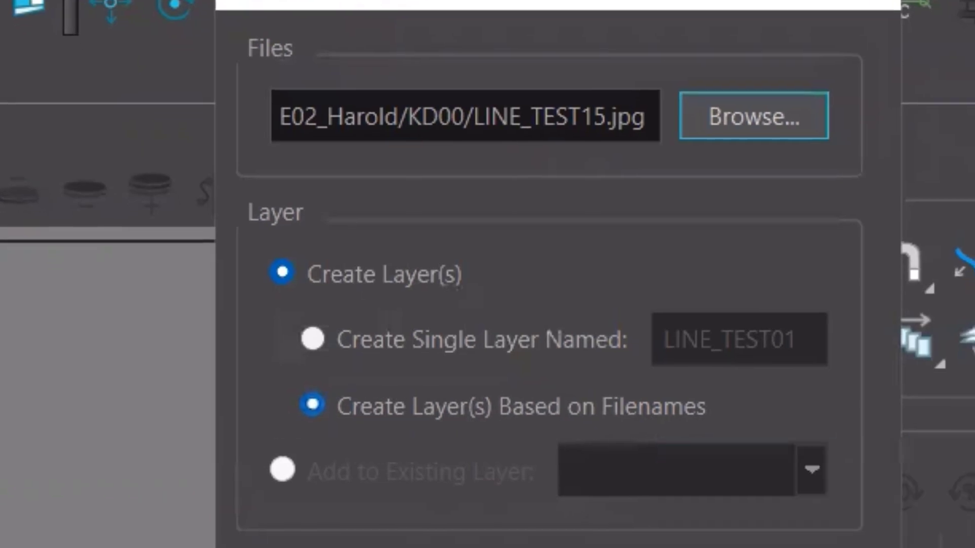
{"action": "key", "text": "ctrl"}
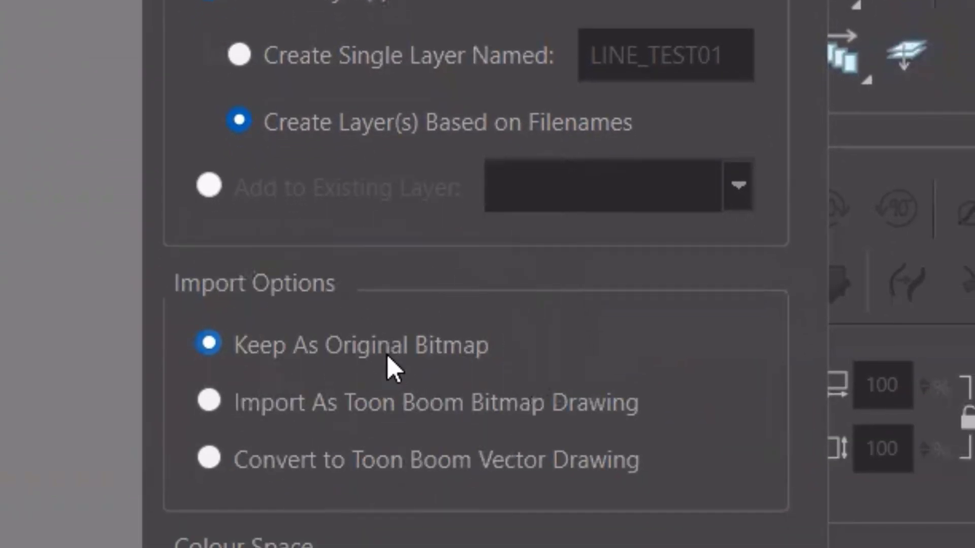
{"action": "key", "text": "ctrl"}
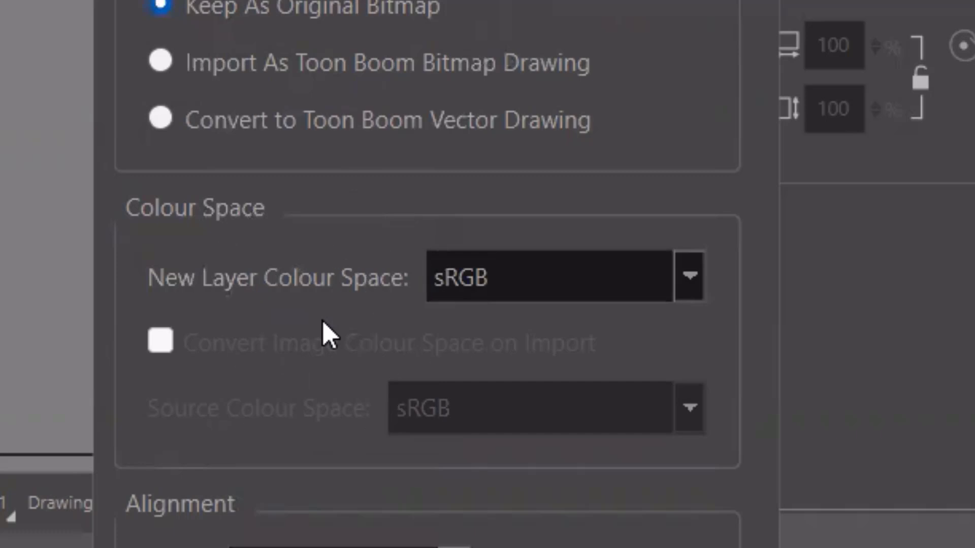
{"action": "key", "text": "ctrl"}
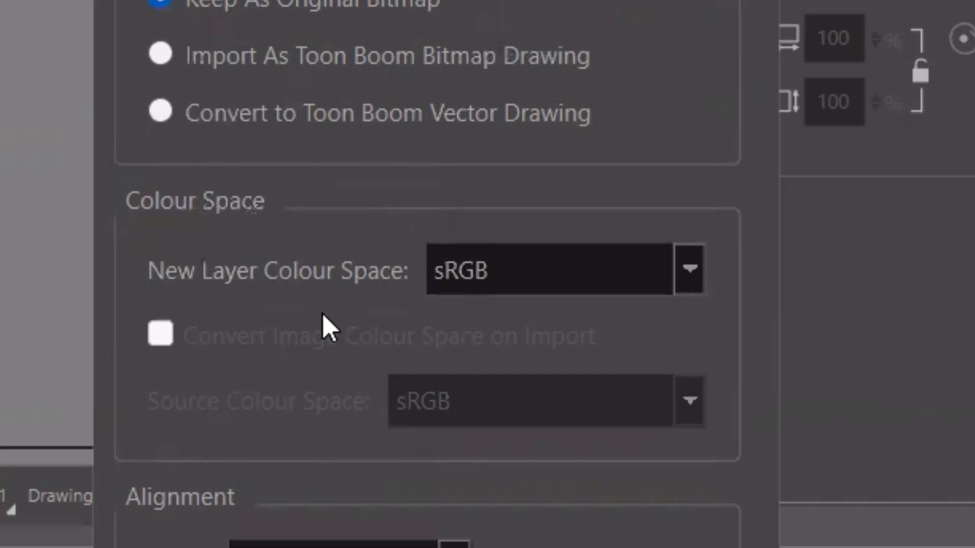
{"action": "key", "text": "ctrl"}
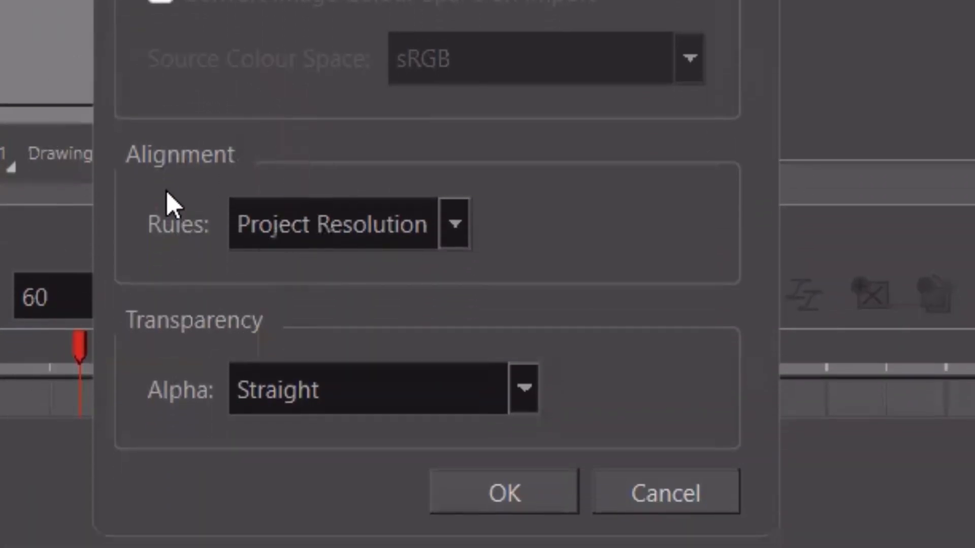
{"action": "left_click", "coordinate": [279, 235]}
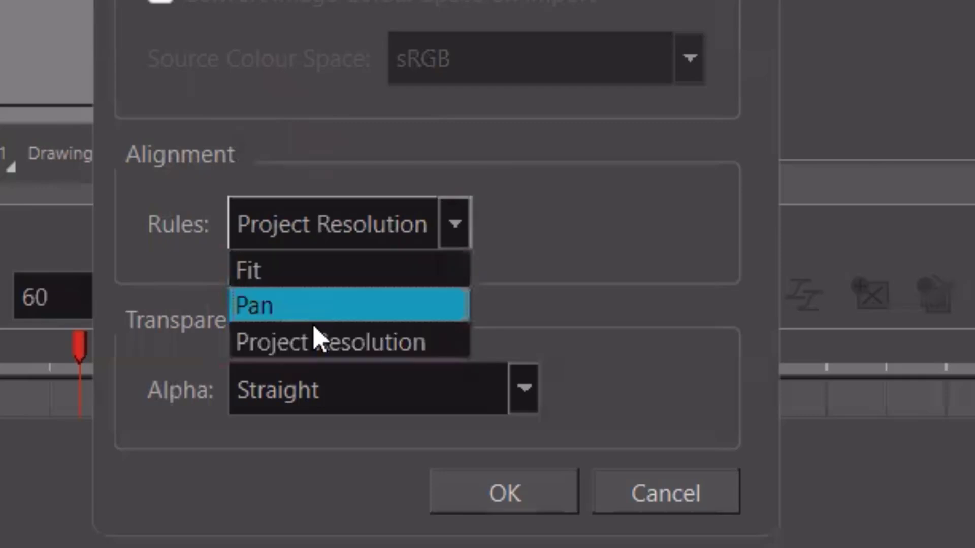
{"action": "left_click", "coordinate": [423, 345]}
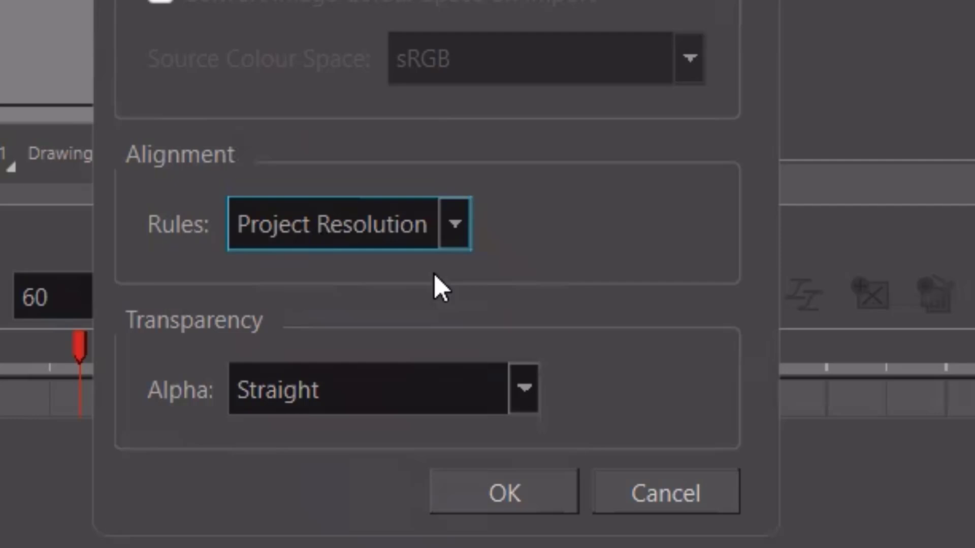
{"action": "left_click", "coordinate": [536, 498]}
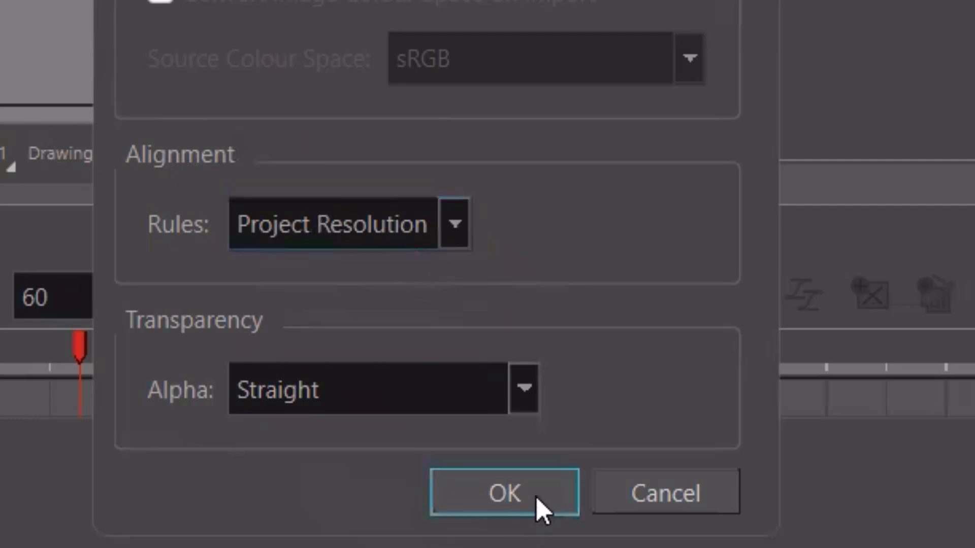
{"action": "left_click", "coordinate": [536, 497]}
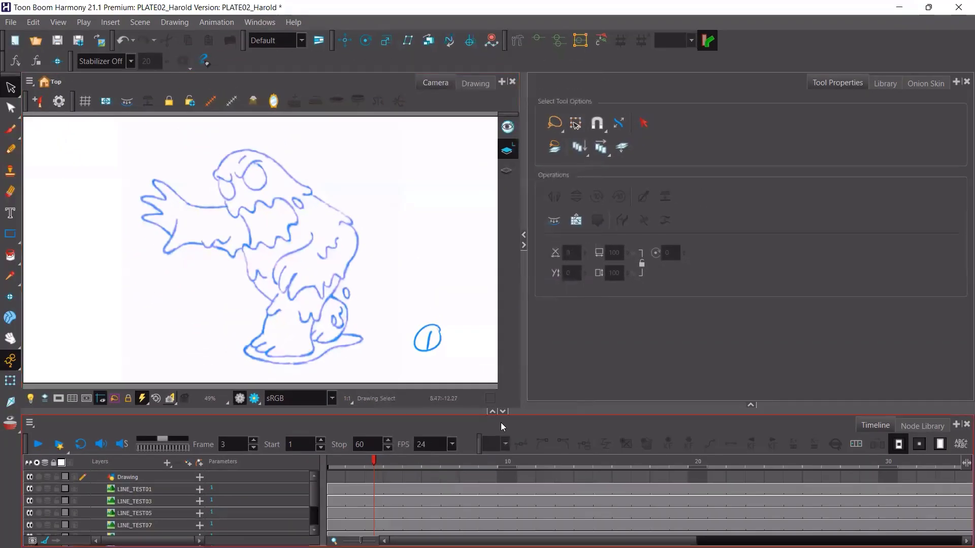
Widen the Camera view and make the timeline taller to fit all the imported LINE_TEST layers
{"action": "left_click", "coordinate": [655, 95]}
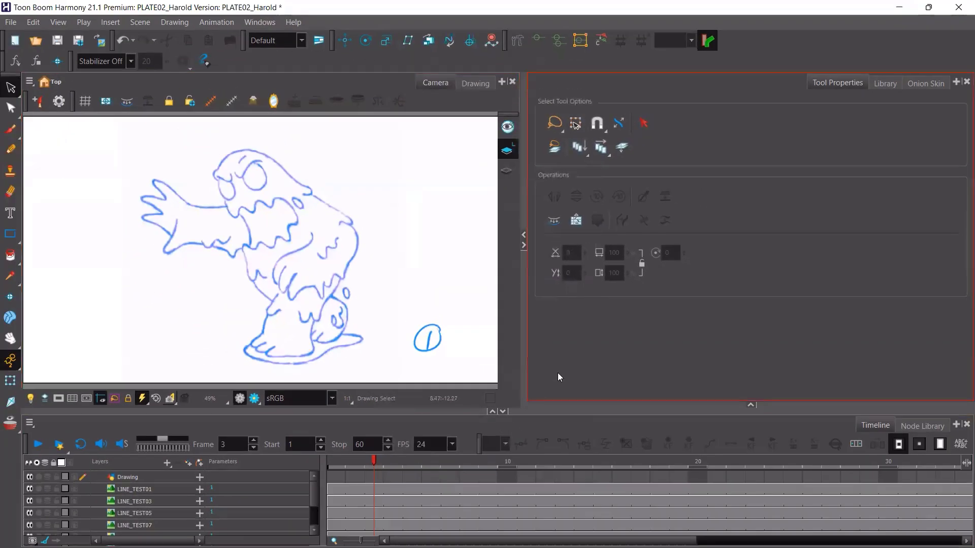
{"action": "left_click_drag", "start_coordinate": [522, 371], "coordinate": [642, 371]}
{"action": "left_click_drag", "start_coordinate": [762, 408], "coordinate": [761, 362]}
Go through the imported layers in the timeline, from LINE_TEST01 down to LINE_TEST15
{"action": "left_click", "coordinate": [138, 448]}
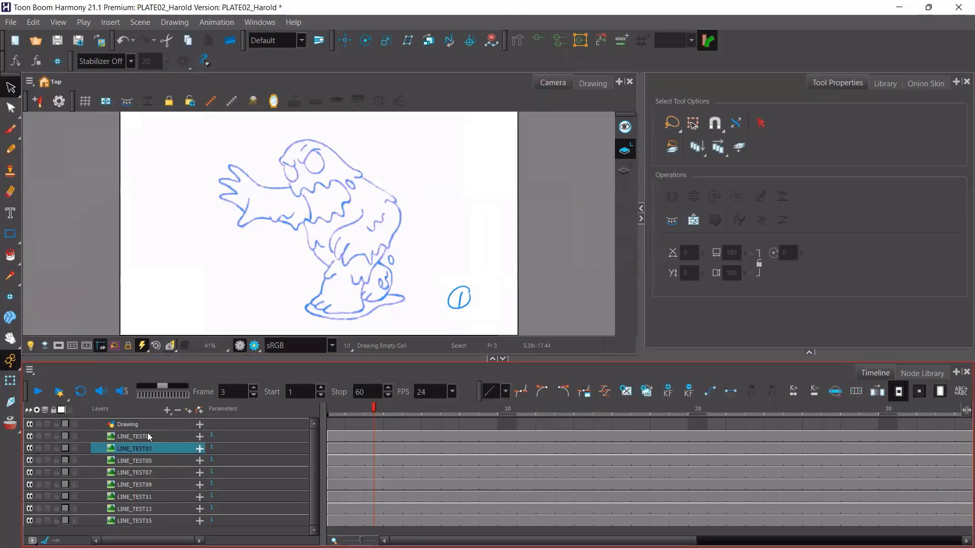
{"action": "left_click", "coordinate": [148, 437]}
{"action": "left_click", "coordinate": [147, 449]}
{"action": "left_click", "coordinate": [150, 476]}
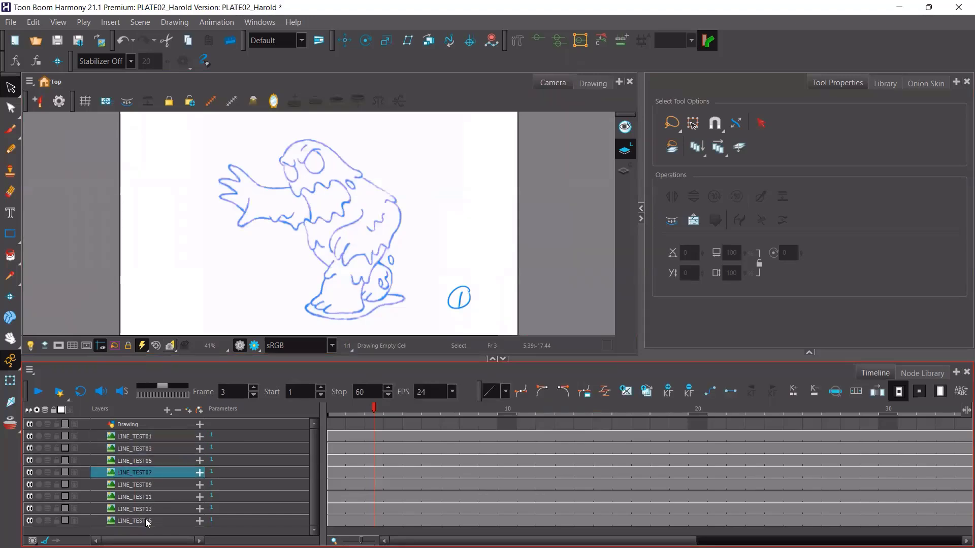
{"action": "left_click", "coordinate": [147, 523]}
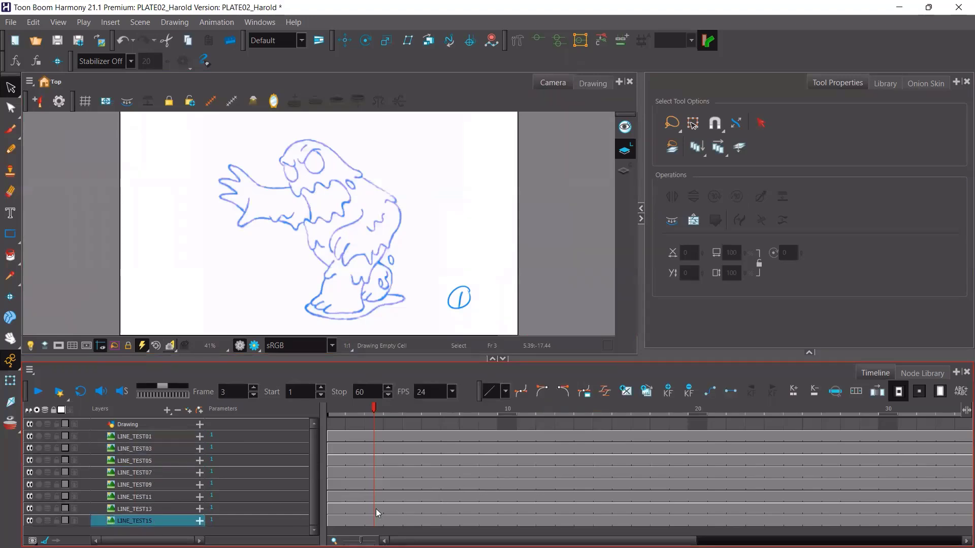
Move the timeline playhead back to frame 1
{"action": "left_click_drag", "start_coordinate": [375, 403], "coordinate": [285, 401]}
{"action": "key", "text": "ctrl"}
{"action": "key", "text": "ctrl"}
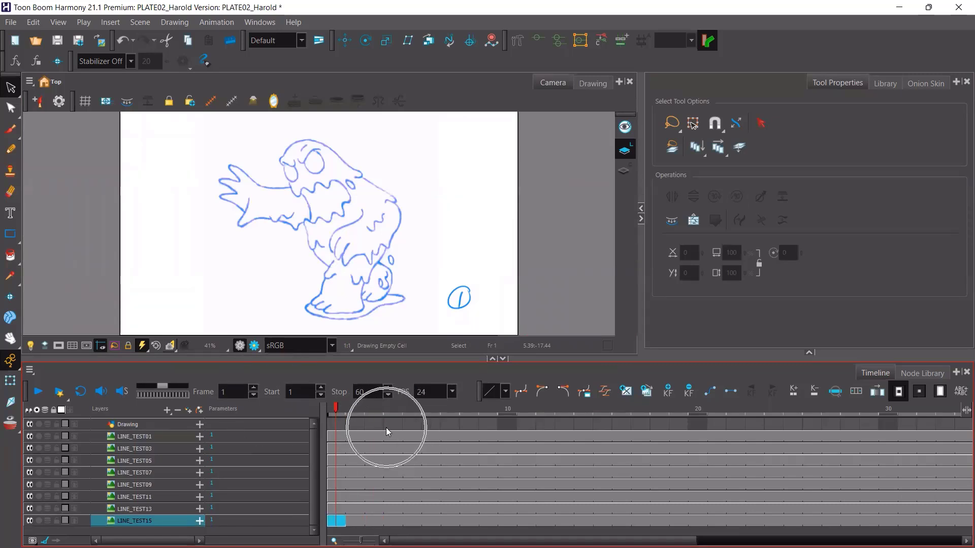
{"action": "key", "text": "ctrl"}
{"action": "key", "text": "ctrl"}
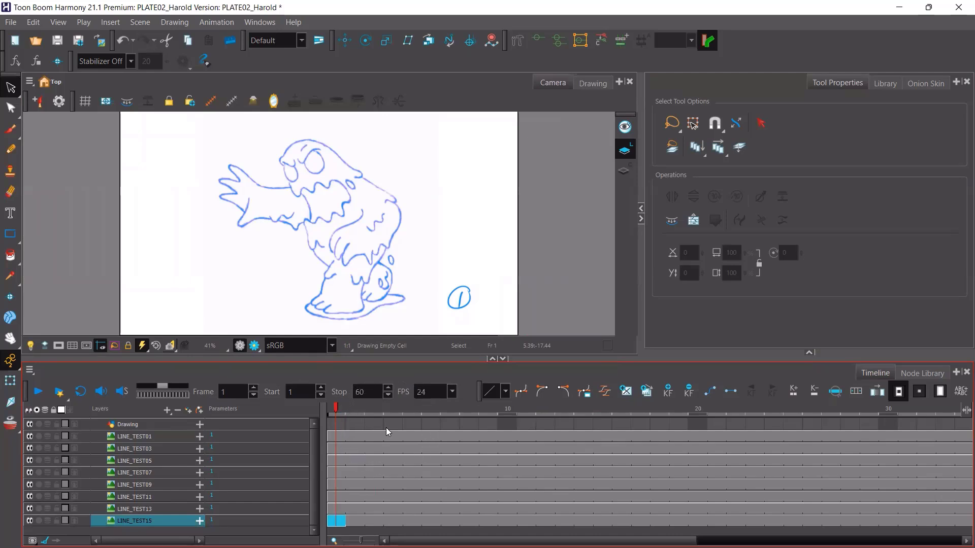
{"action": "key", "text": "ctrl"}
{"action": "left_click_drag", "start_coordinate": [437, 541], "coordinate": [271, 500]}
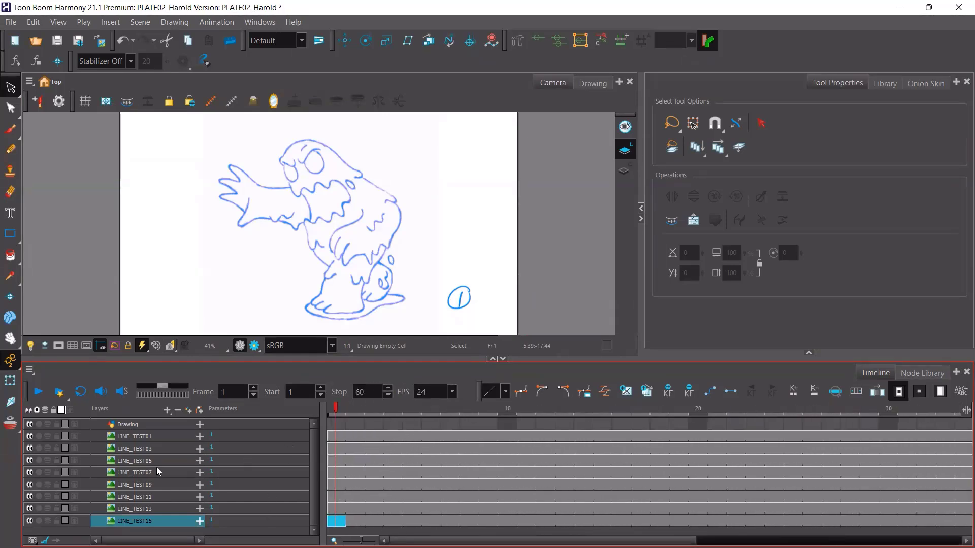
Review the LINE_TEST01, LINE_TEST03 and LINE_TEST05 layers in the timeline and select the LINE_TEST15 layer
{"action": "left_click", "coordinate": [139, 440]}
{"action": "left_click", "coordinate": [161, 451]}
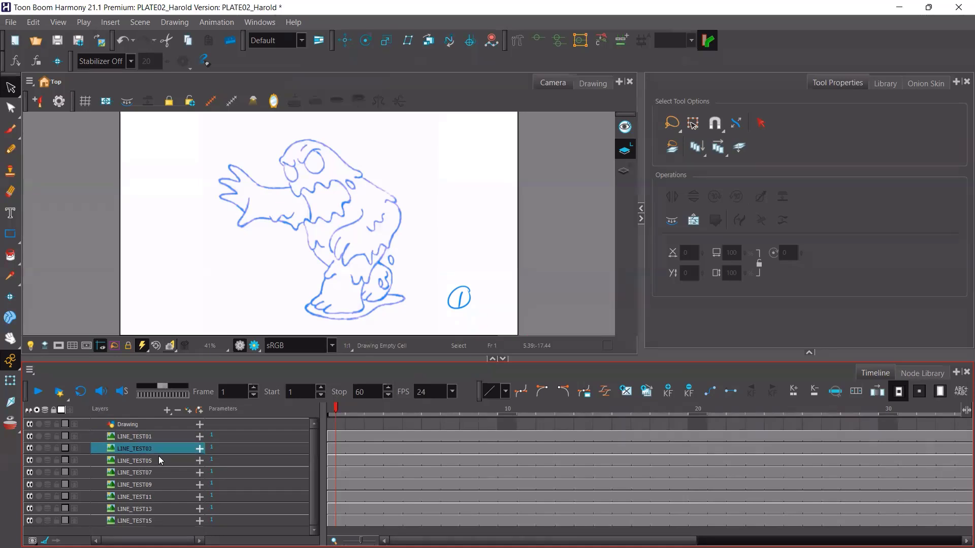
{"action": "left_click", "coordinate": [143, 438]}
{"action": "left_click", "coordinate": [144, 452]}
{"action": "left_click", "coordinate": [143, 464]}
{"action": "left_click", "coordinate": [152, 438]}
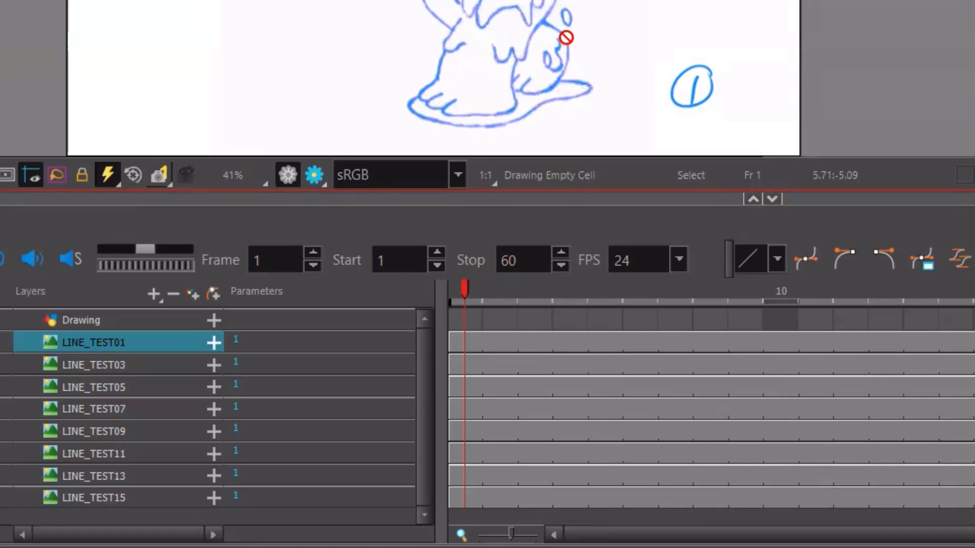
{"action": "left_click", "coordinate": [146, 512]}
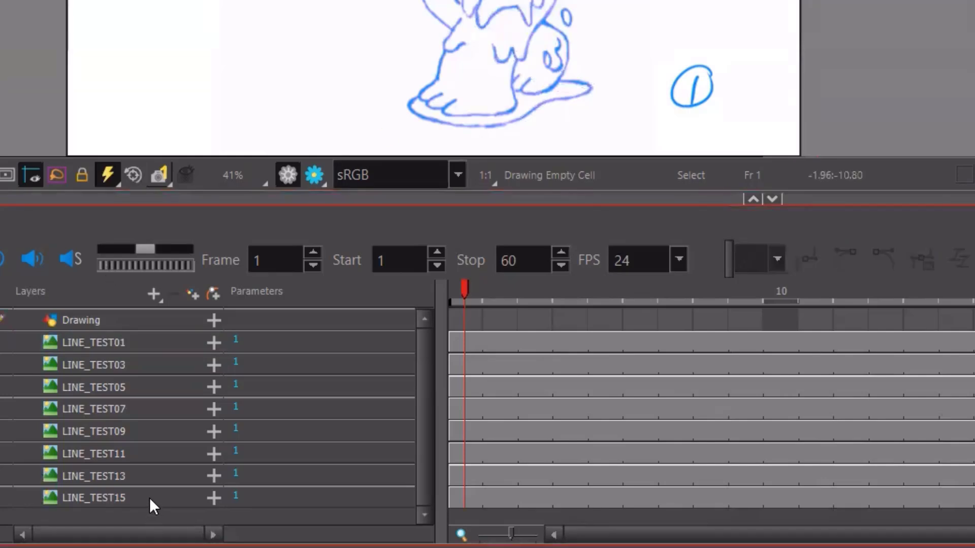
{"action": "left_click", "coordinate": [149, 498]}
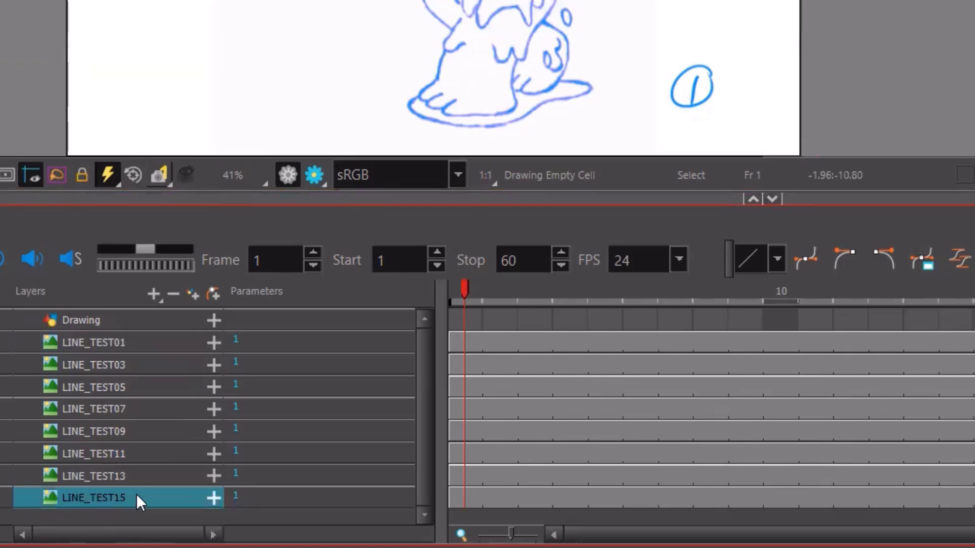
{"action": "left_click", "coordinate": [145, 495]}
{"action": "left_click", "coordinate": [146, 493]}
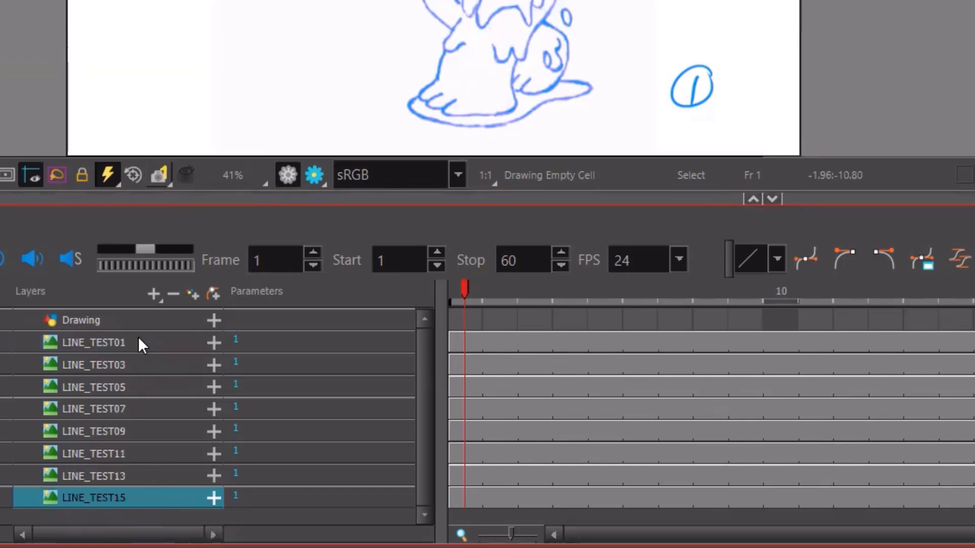
{"action": "left_click", "coordinate": [139, 341]}
{"action": "left_click", "coordinate": [138, 499]}
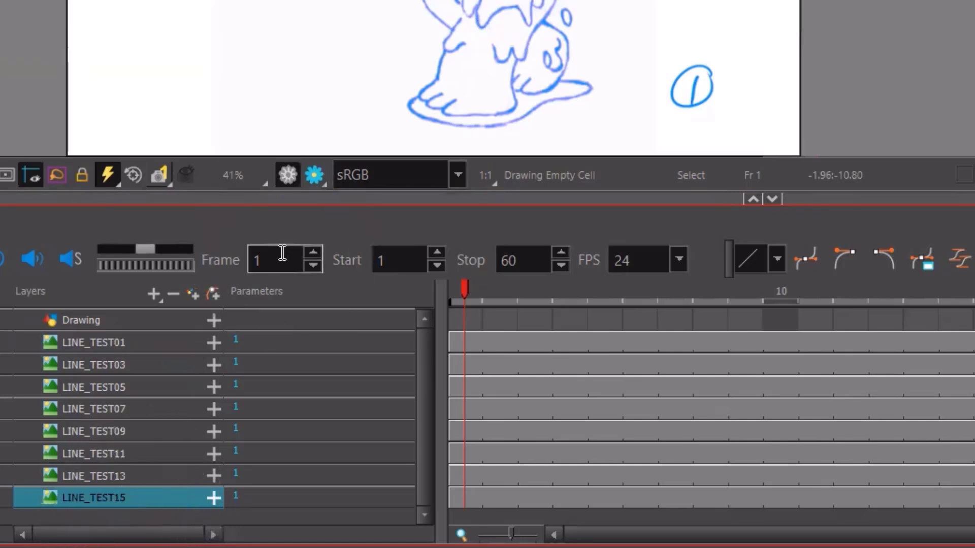
Set the timeline's playback start frame to 1
{"action": "double_click", "coordinate": [387, 256]}
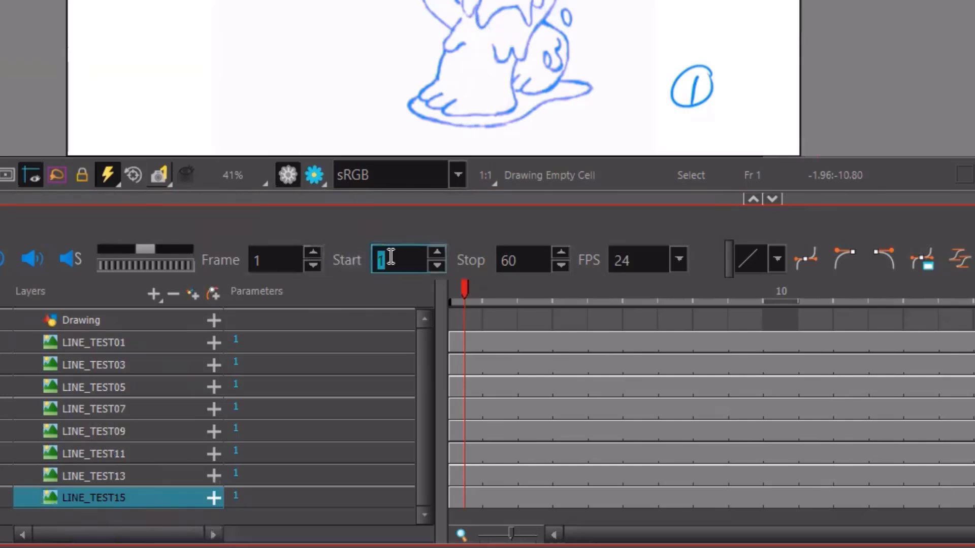
{"action": "type", "text": "11"}
{"action": "double_click", "coordinate": [391, 257]}
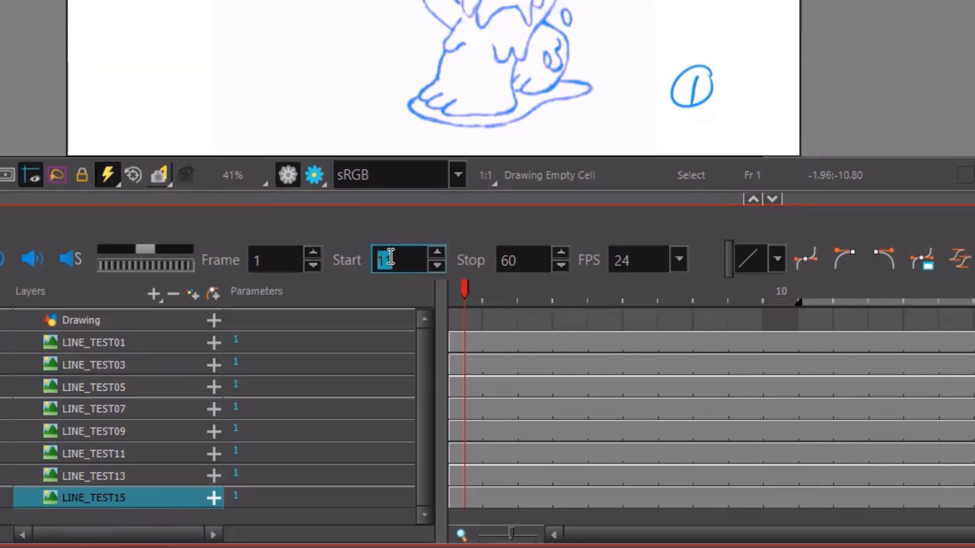
{"action": "key", "text": "BackSpace"}
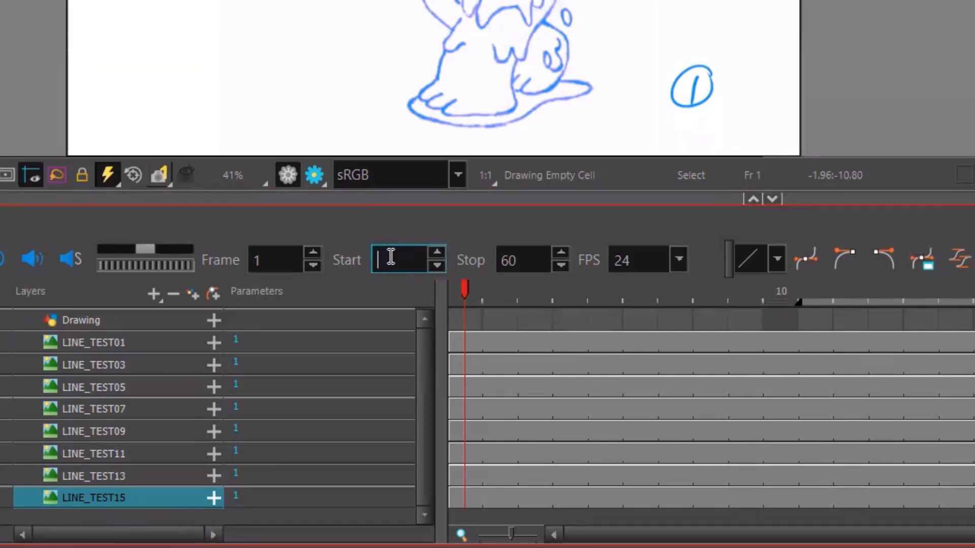
{"action": "type", "text": "1"}
{"action": "double_click", "coordinate": [390, 257]}
{"action": "key", "text": "ctrl"}
{"action": "key", "text": "ctrl"}
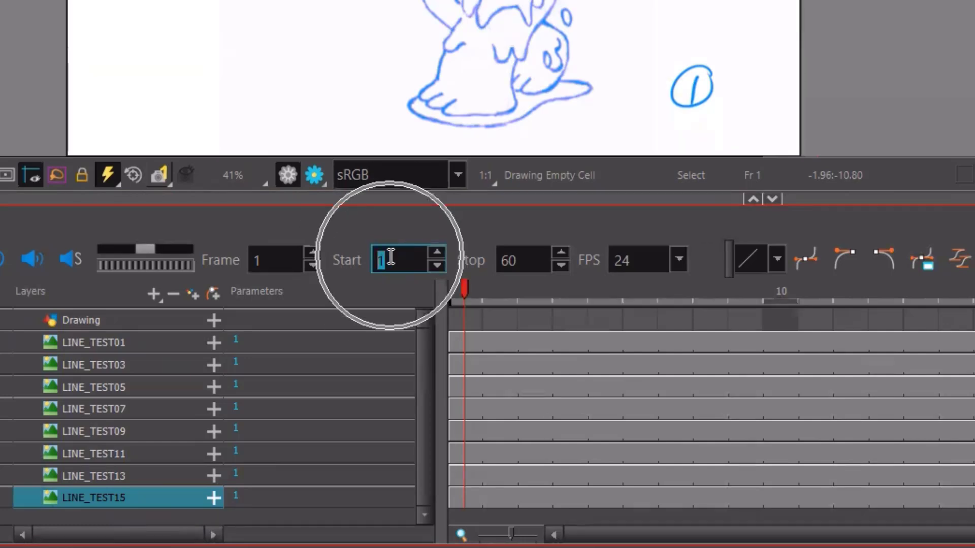
Set the timeline's playback stop frame to 15
{"action": "left_click", "coordinate": [522, 259]}
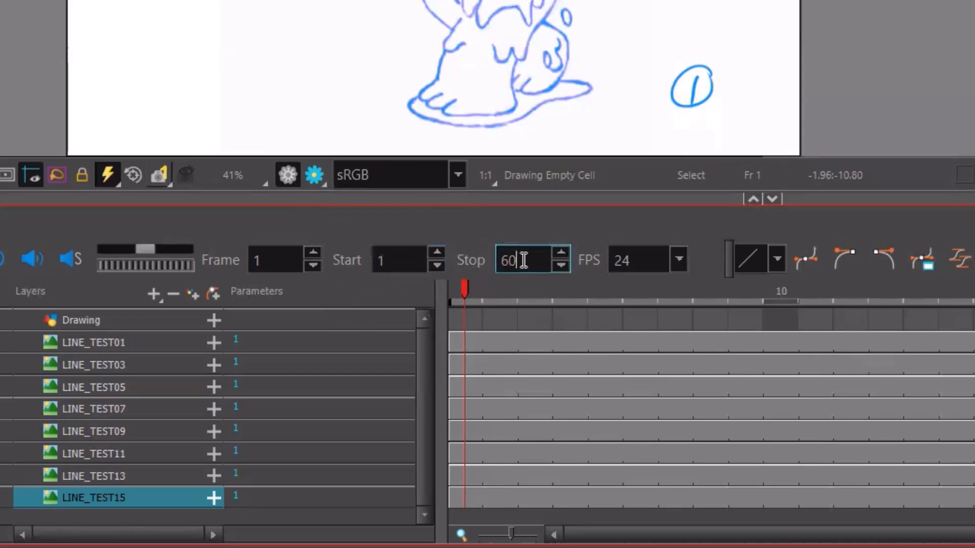
{"action": "double_click", "coordinate": [522, 259]}
{"action": "key", "text": "ctrl"}
{"action": "key", "text": "ctrl"}
{"action": "type", "text": "15"}
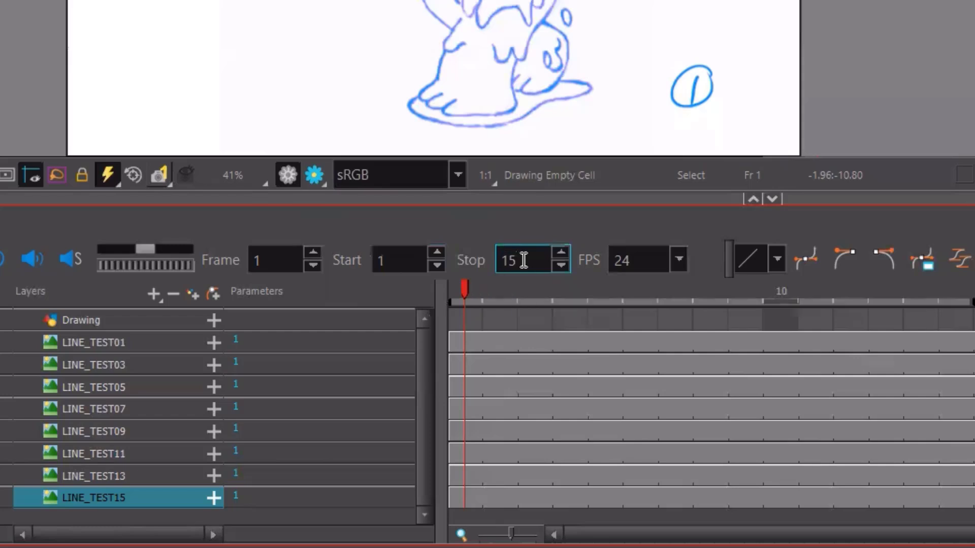
{"action": "key", "text": "Return"}
{"action": "left_click", "coordinate": [580, 213]}
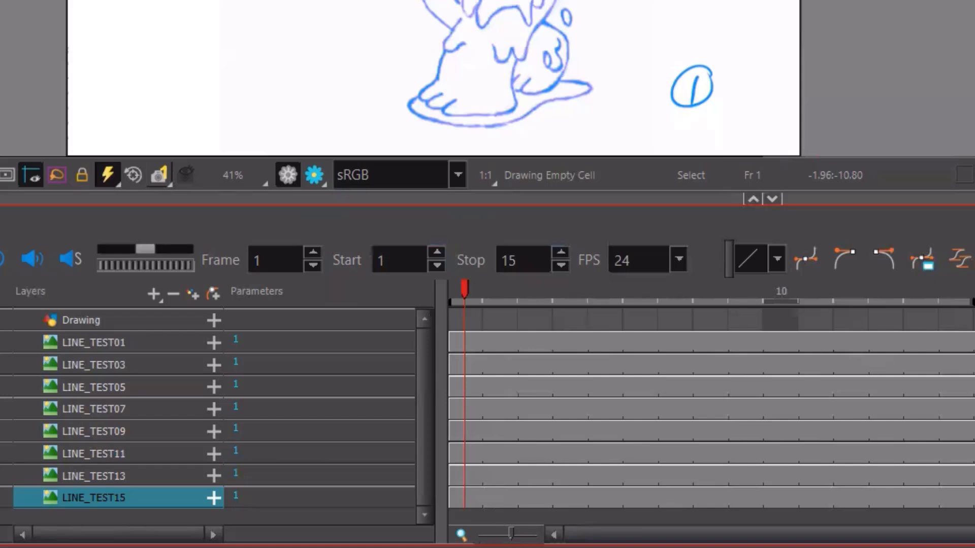
Zoom out the timeline and examine the playback range marker around frame 15
{"action": "left_click_drag", "start_coordinate": [511, 534], "coordinate": [495, 534]}
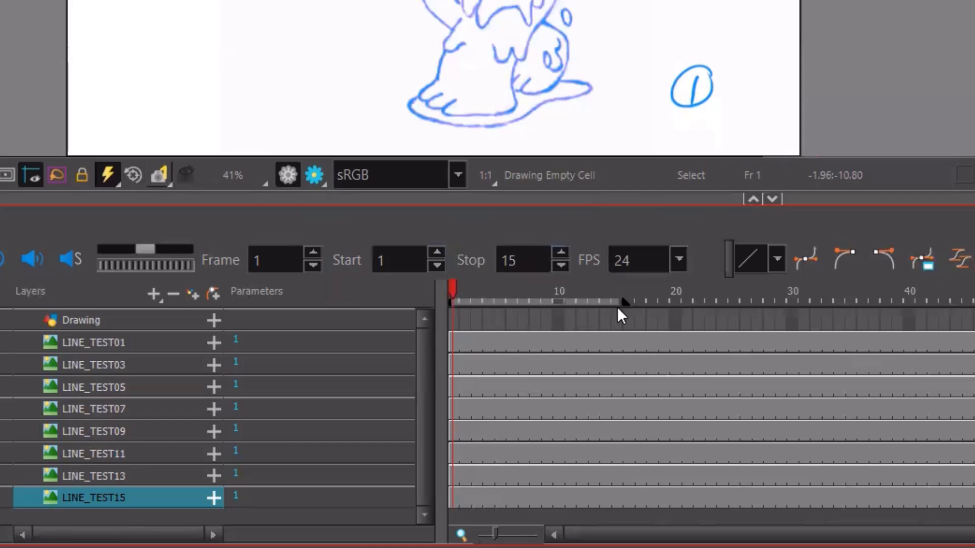
{"action": "left_click", "coordinate": [612, 306]}
{"action": "left_click", "coordinate": [616, 308]}
{"action": "left_click", "coordinate": [618, 308]}
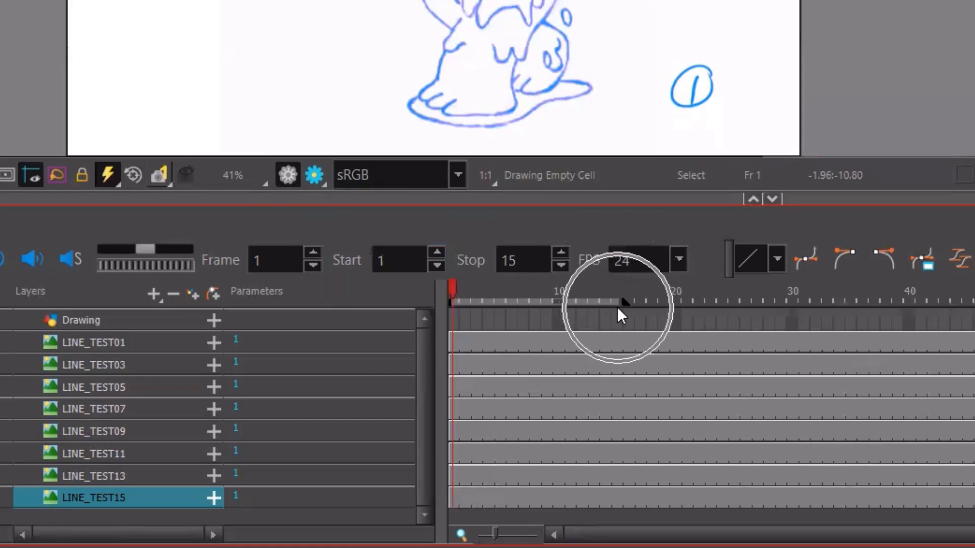
{"action": "left_click", "coordinate": [622, 309]}
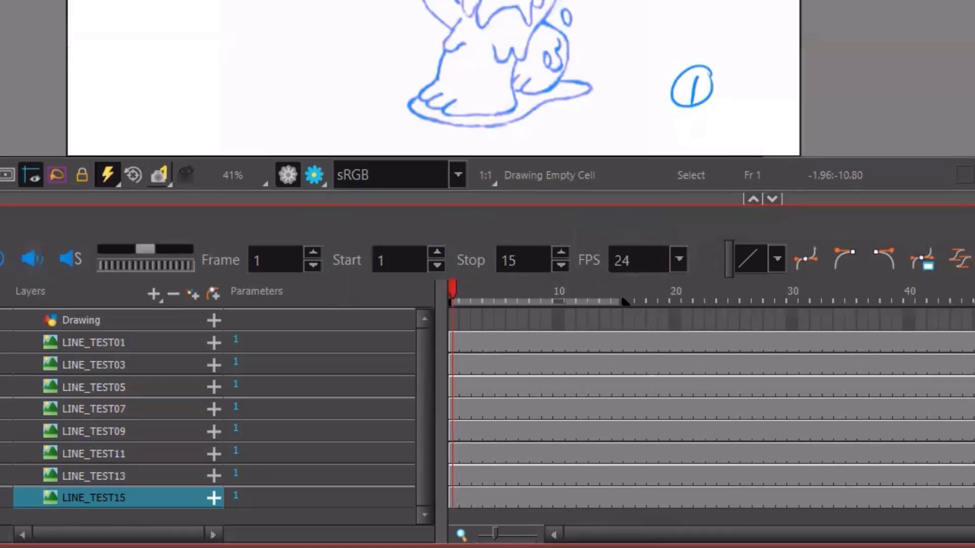
Turn on loop playback and play the frames from 1 to 15
{"action": "left_click", "coordinate": [1, 260]}
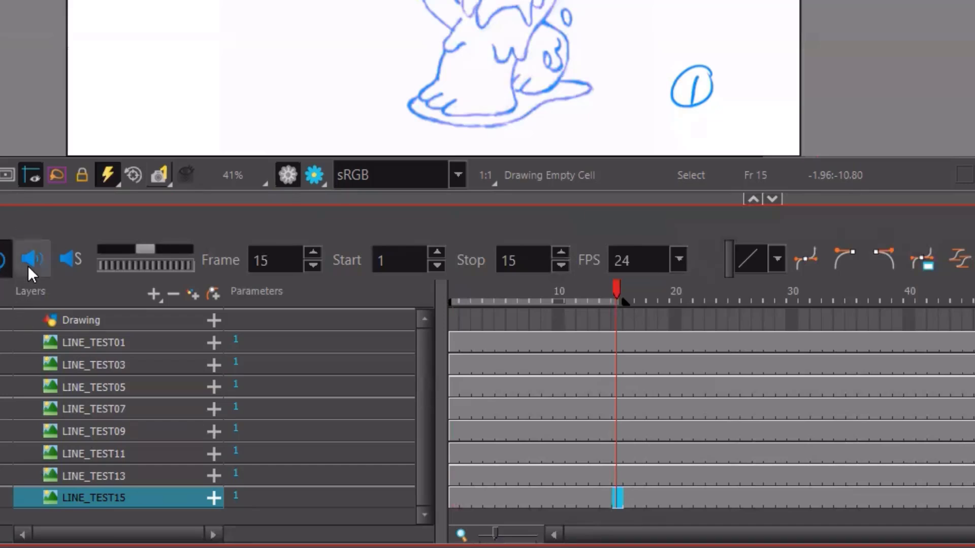
{"action": "left_click", "coordinate": [0, 259]}
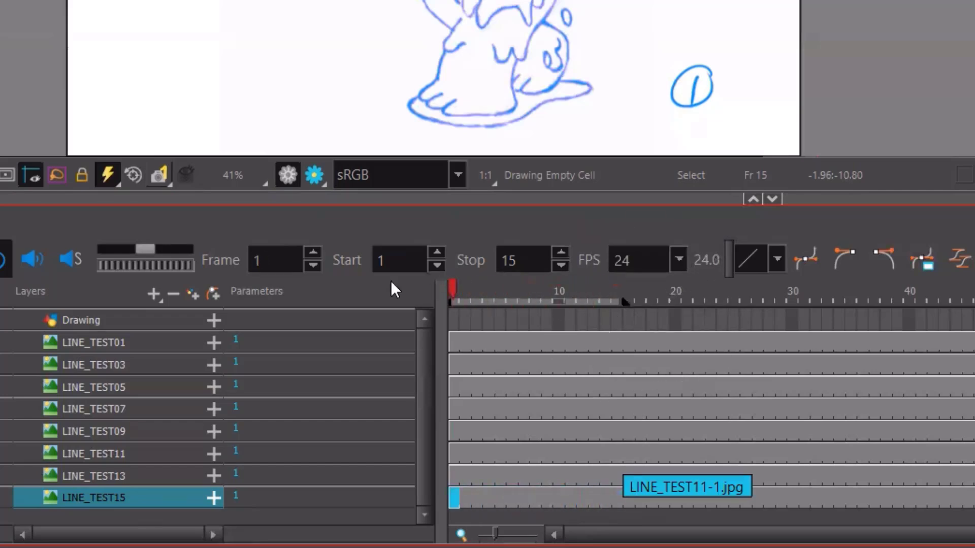
{"action": "left_click", "coordinate": [0, 259]}
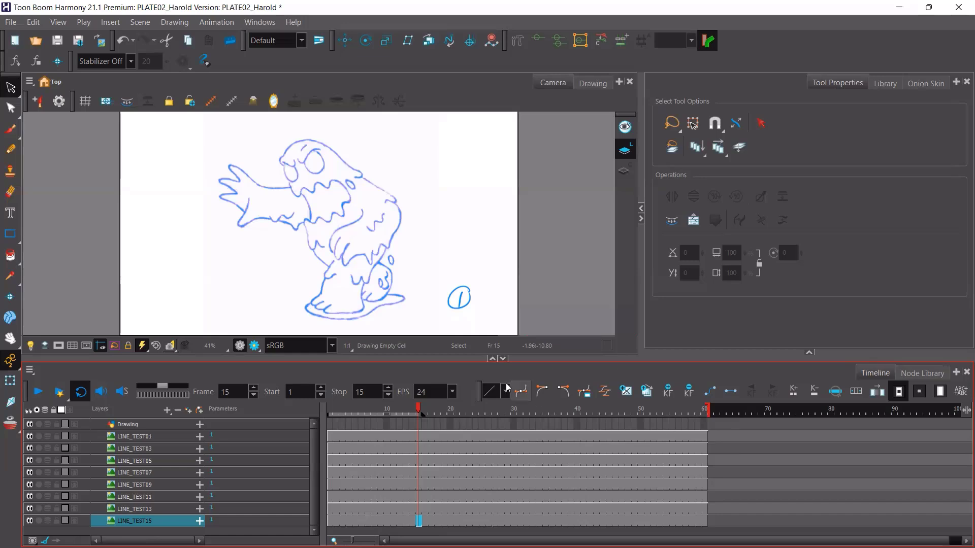
Shorten the playback range by setting its stop frame to 8 and correcting it to 9
{"action": "double_click", "coordinate": [309, 392]}
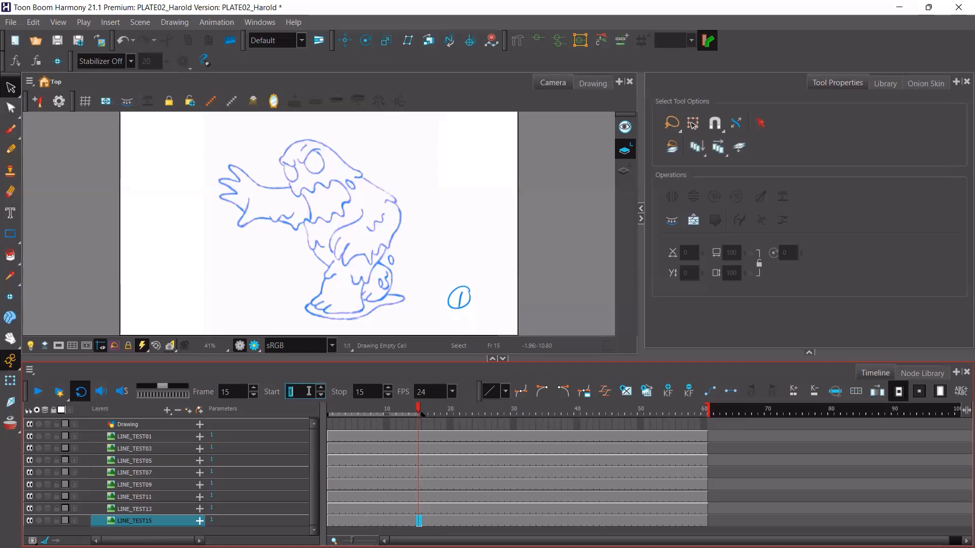
{"action": "double_click", "coordinate": [370, 390]}
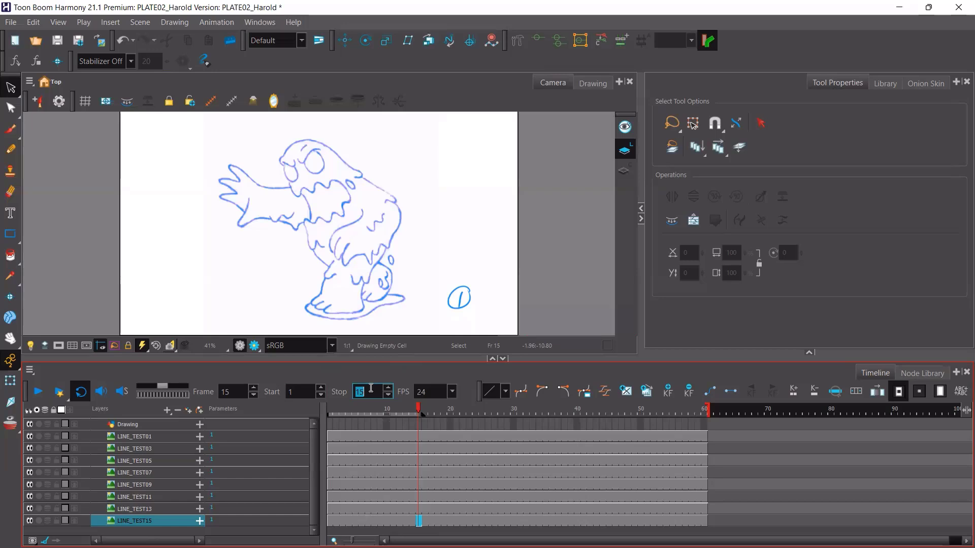
{"action": "type", "text": "8"}
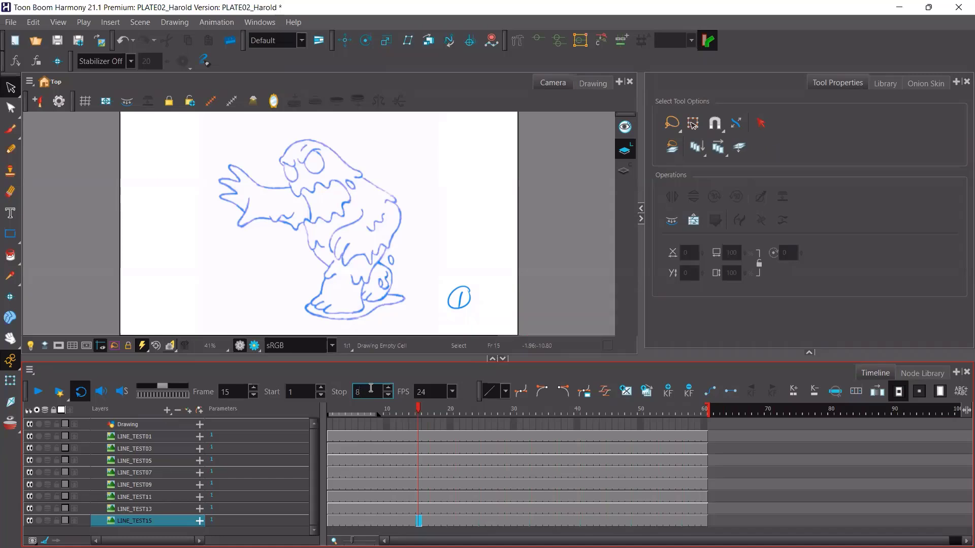
{"action": "key", "text": "Return"}
{"action": "double_click", "coordinate": [370, 388]}
{"action": "key", "text": "Up"}
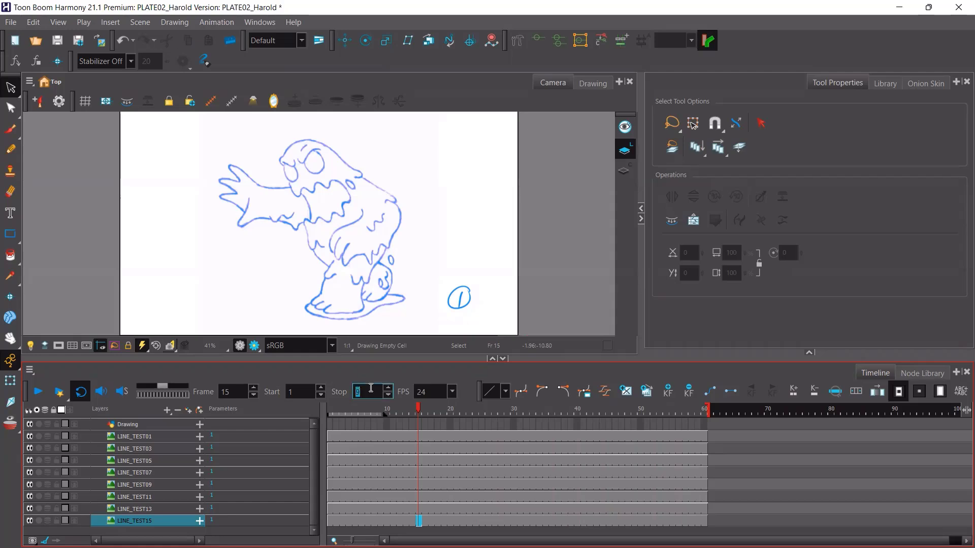
{"action": "left_click", "coordinate": [368, 389]}
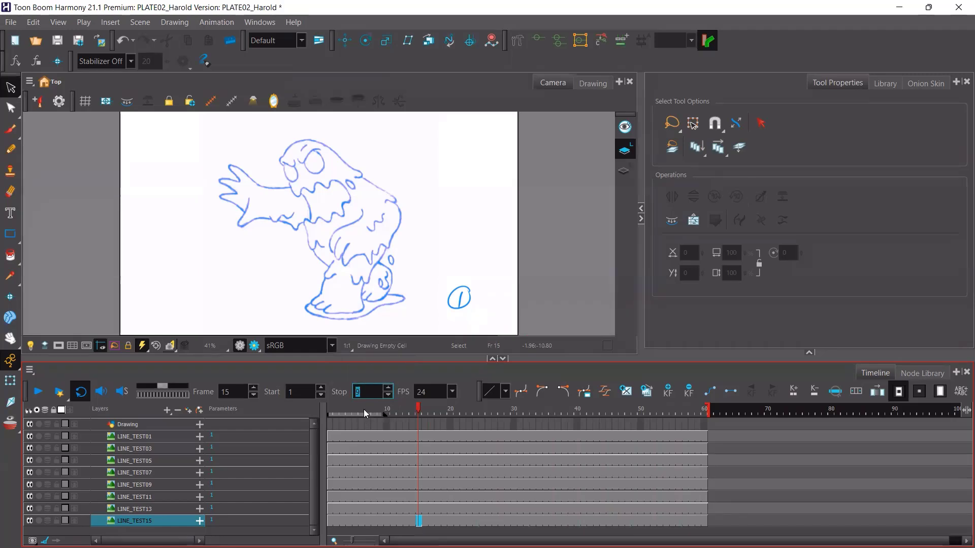
{"action": "type", "text": "9"}
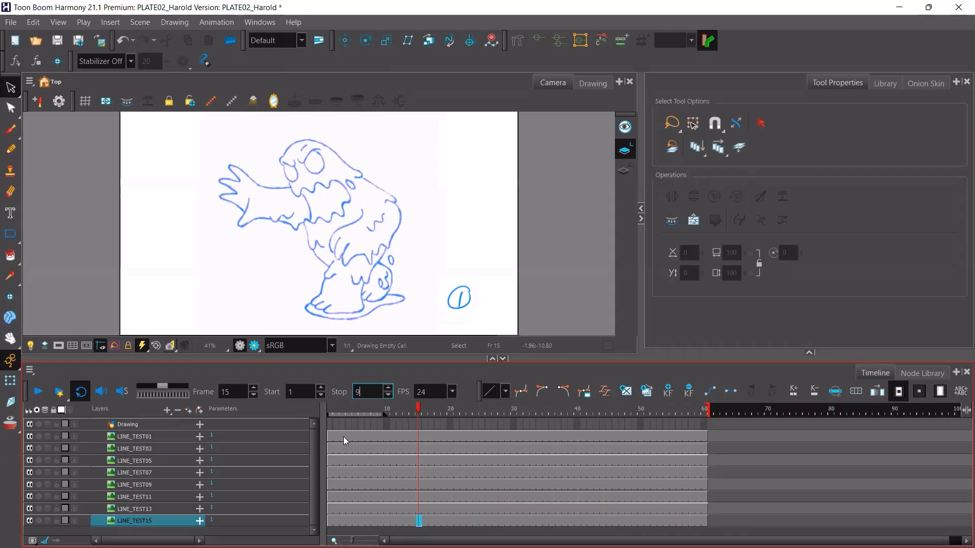
{"action": "key", "text": "Return"}
{"action": "left_click", "coordinate": [666, 485]}
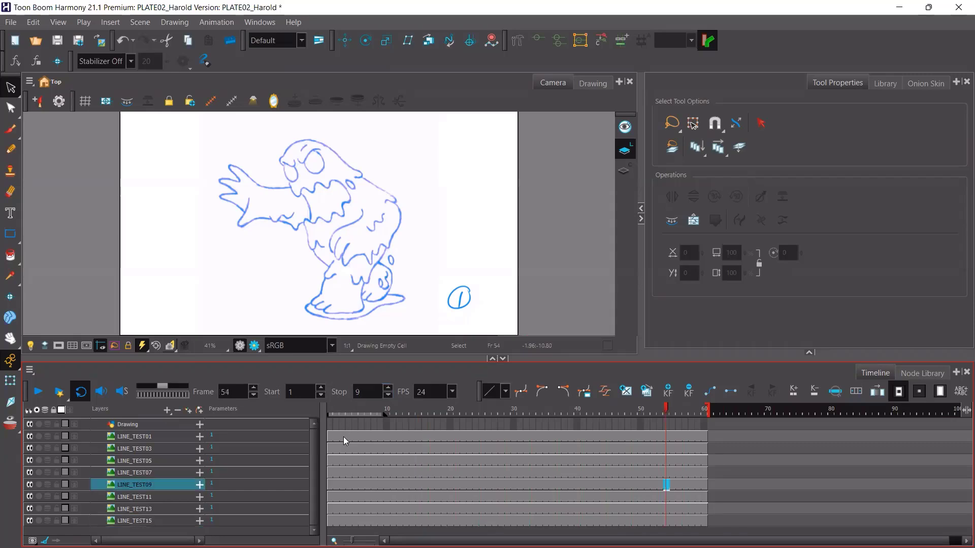
Play the range up to frame 9 and turn off loop playback
{"action": "double_click", "coordinate": [360, 392]}
{"action": "double_click", "coordinate": [361, 392]}
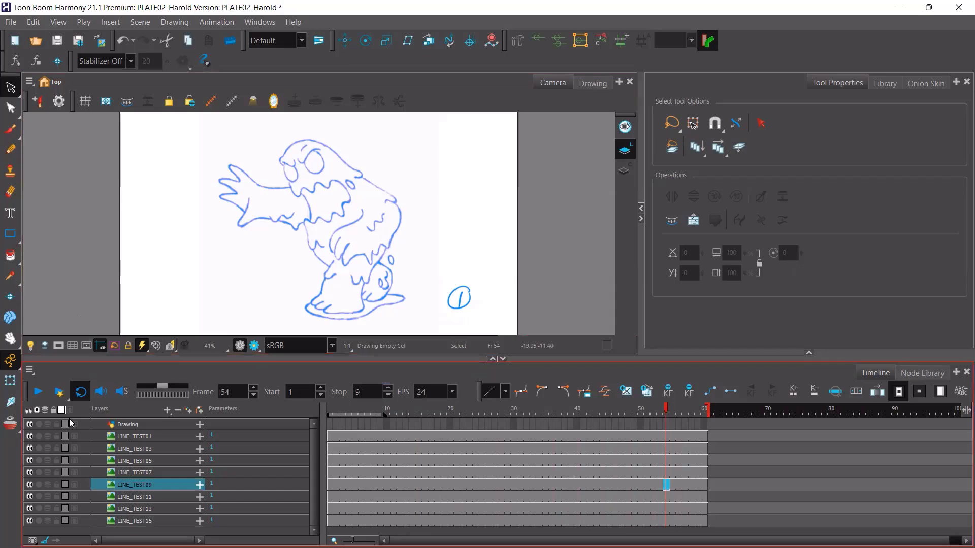
{"action": "left_click", "coordinate": [37, 393]}
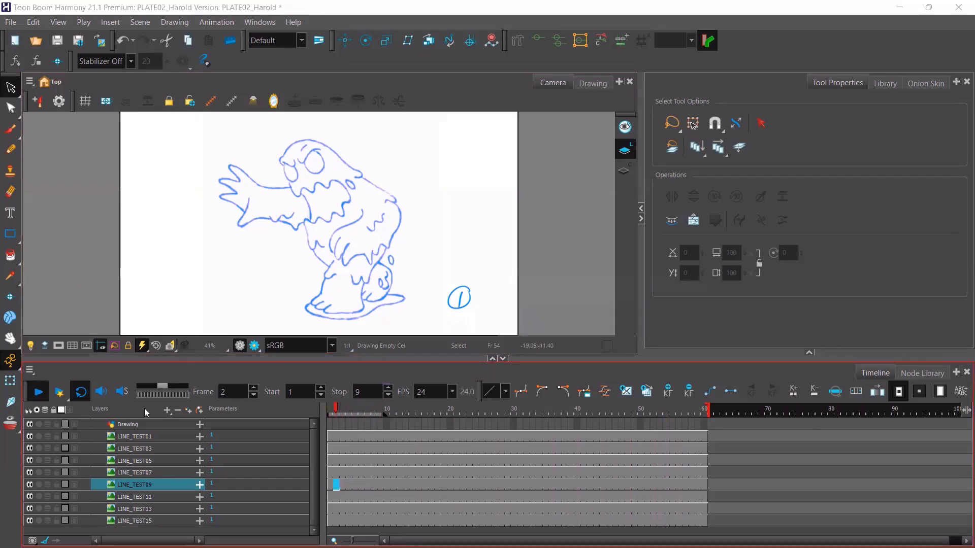
{"action": "left_click", "coordinate": [80, 391]}
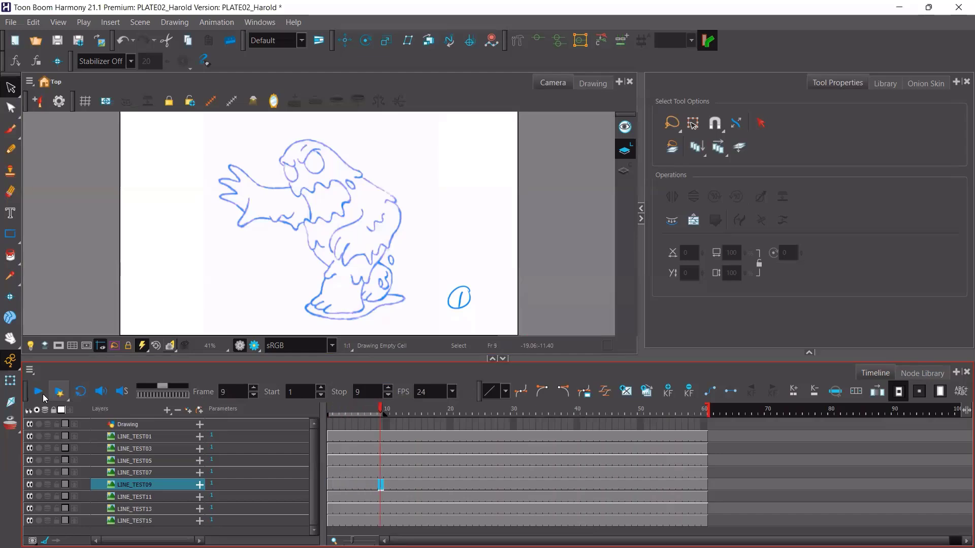
Extend the playback range by setting its stop frame to 15
{"action": "left_click", "coordinate": [361, 392]}
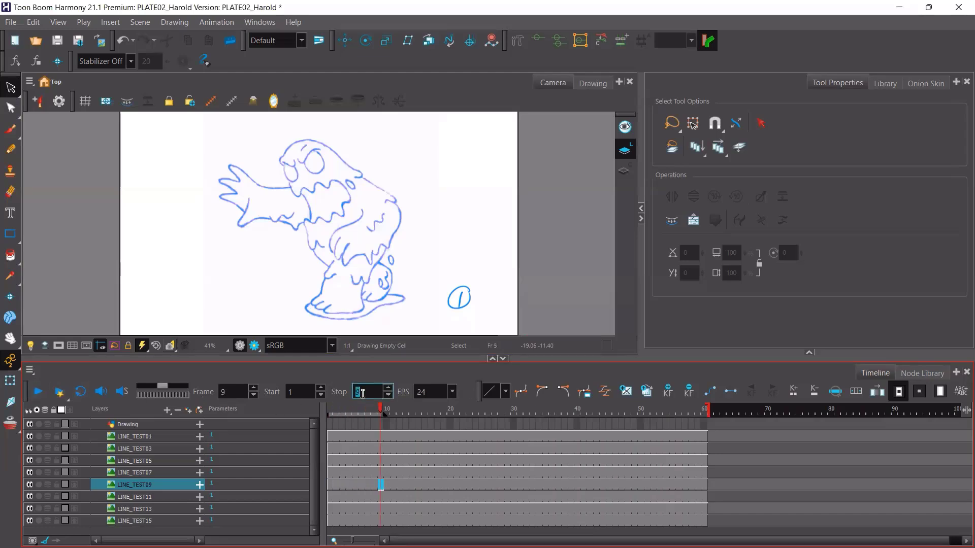
{"action": "left_click", "coordinate": [363, 394]}
{"action": "key", "text": "BackSpace"}
{"action": "type", "text": "15"}
{"action": "key", "text": "Return"}
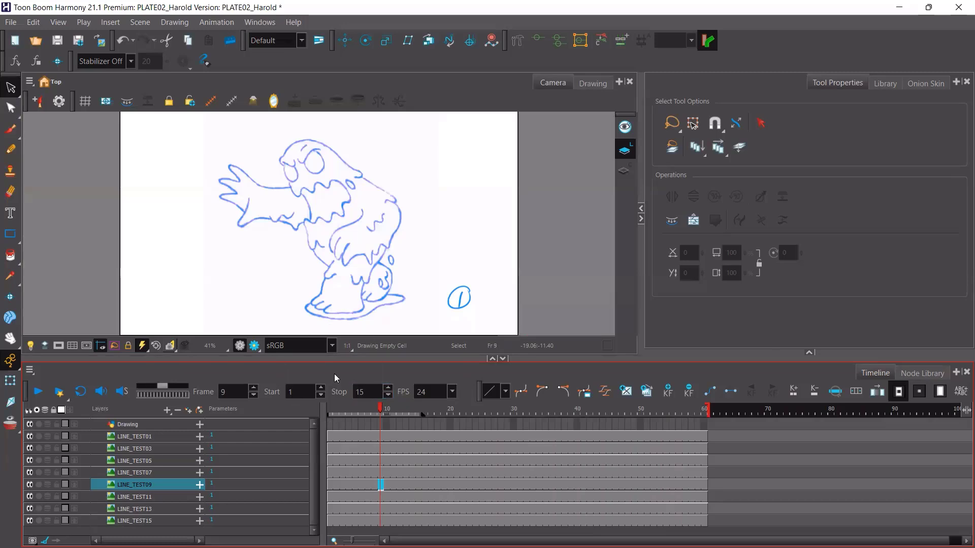
{"action": "left_click", "coordinate": [369, 395]}
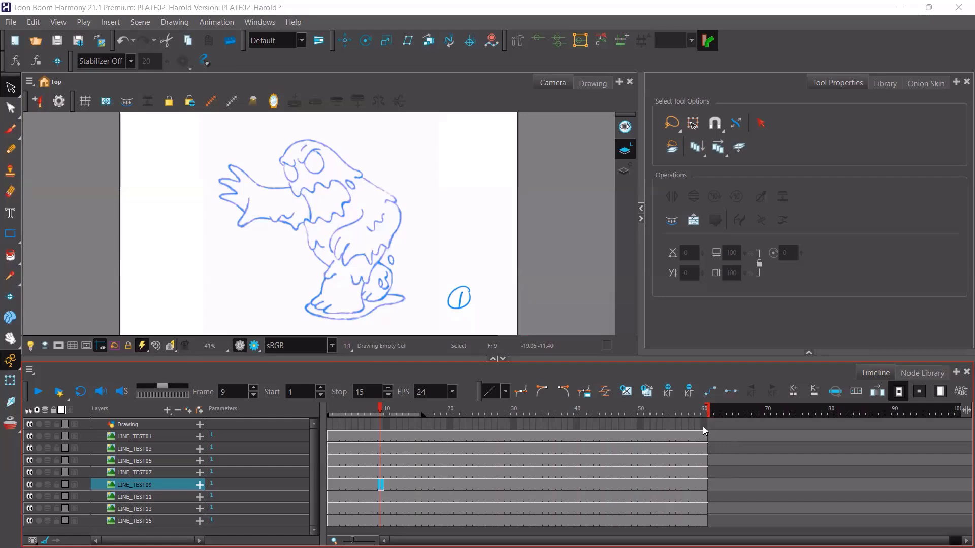
Set the scene length to 100 frames
{"action": "left_click", "coordinate": [149, 26]}
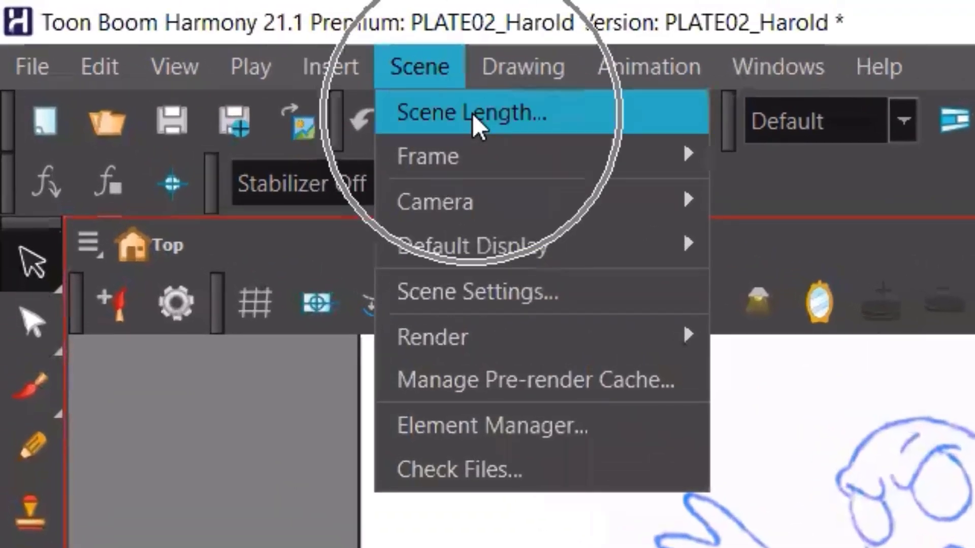
{"action": "left_click", "coordinate": [472, 114]}
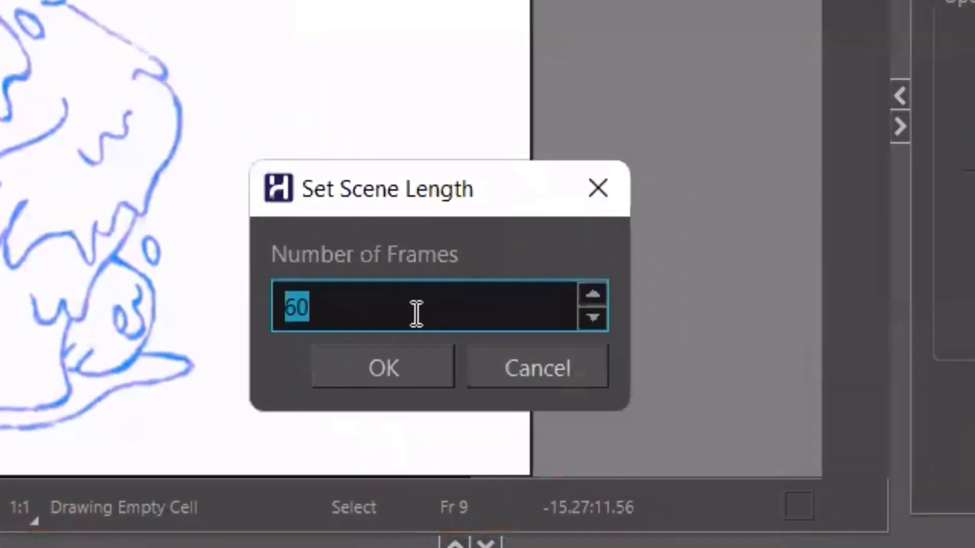
{"action": "type", "text": "100"}
{"action": "key", "text": "Return"}
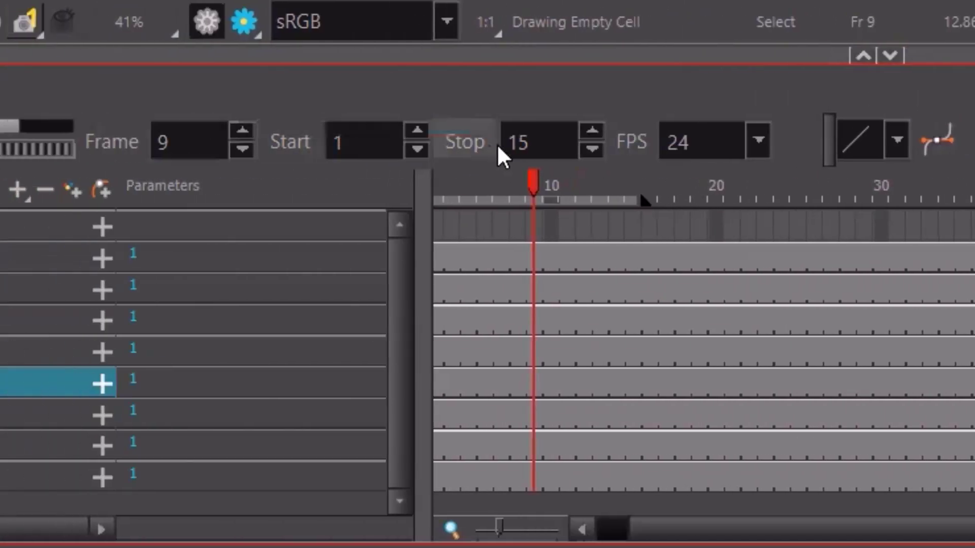
Set the playback range's stop frame to 85 and its start frame to 75
{"action": "double_click", "coordinate": [526, 145]}
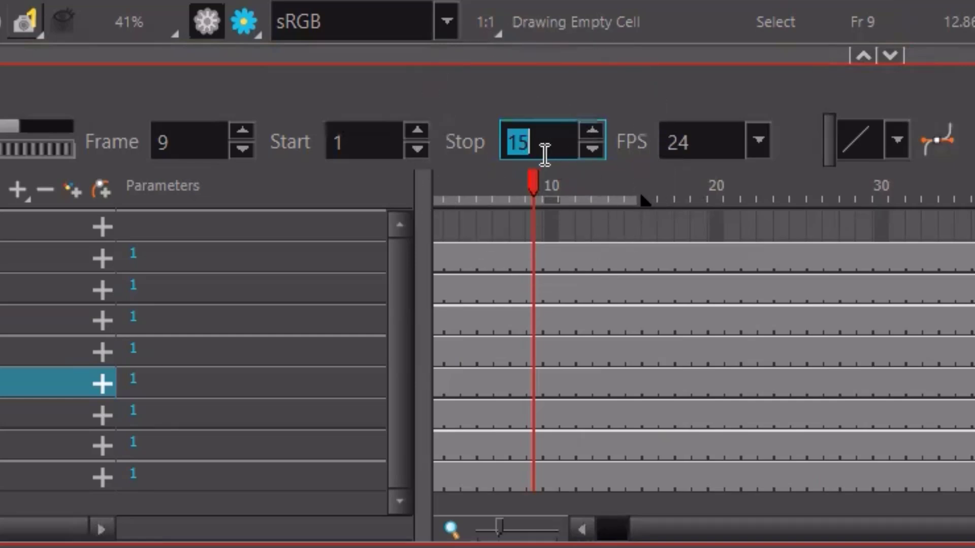
{"action": "type", "text": "85"}
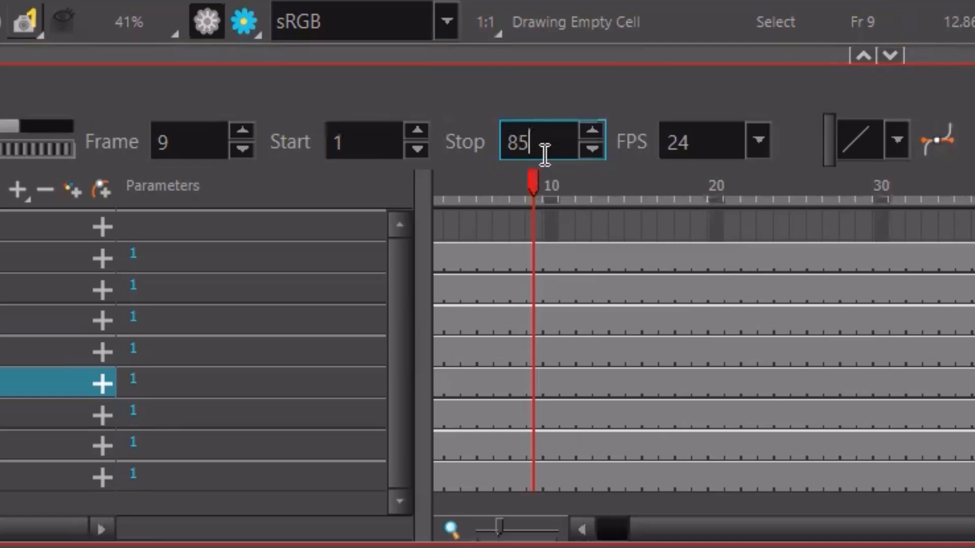
{"action": "key", "text": "Return"}
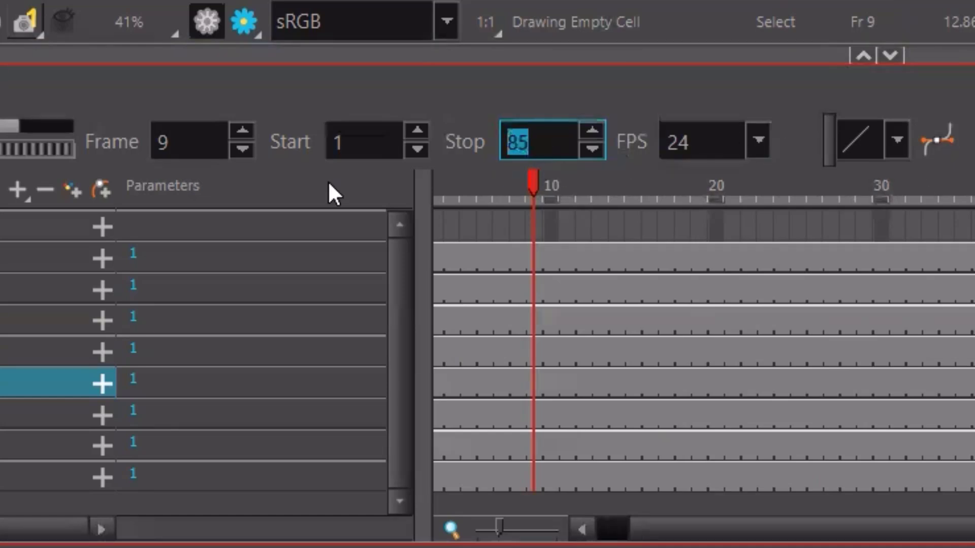
{"action": "left_click", "coordinate": [357, 134]}
{"action": "type", "text": "75"}
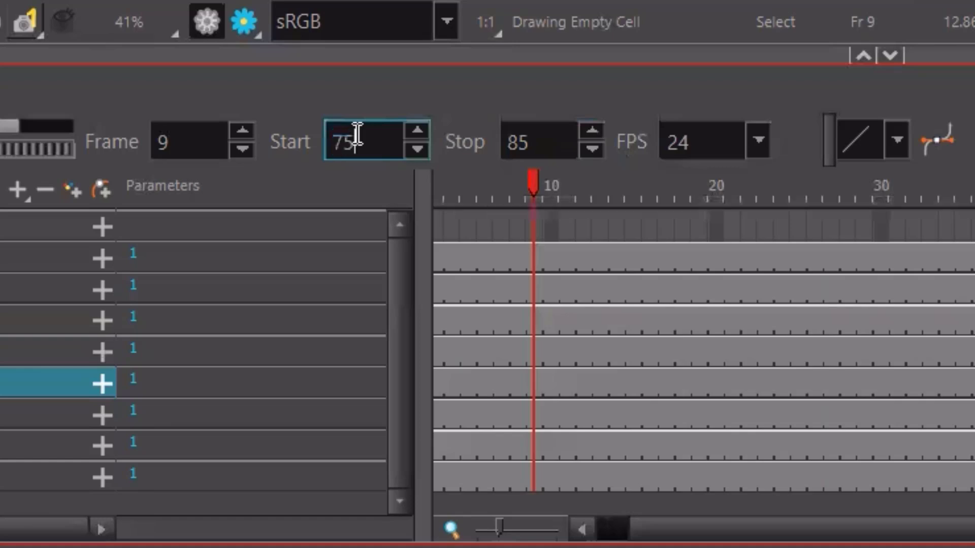
Confirm the start frame of 75 and play back the range from frame 75 to 85
{"action": "key", "text": "Return"}
{"action": "key", "text": "shift+Return"}
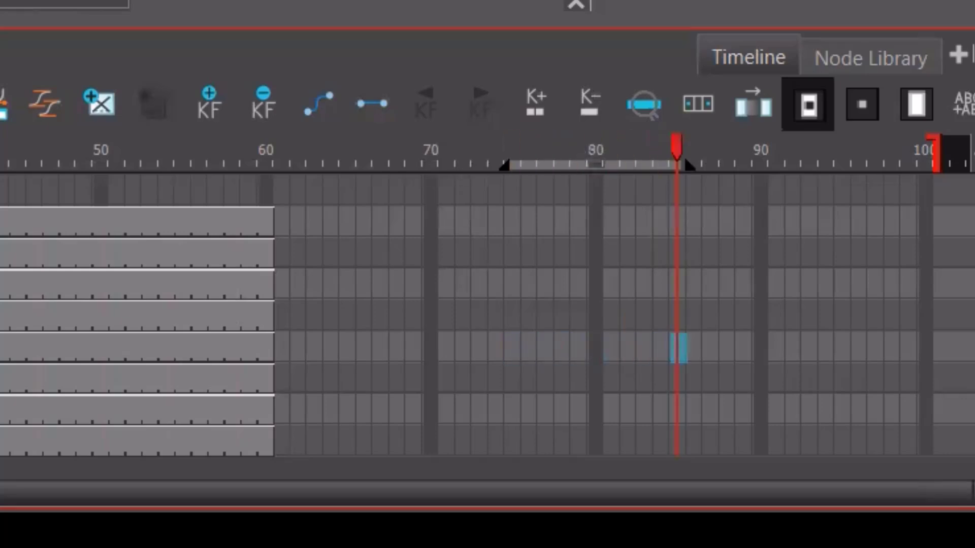
{"action": "left_click_drag", "start_coordinate": [515, 144], "coordinate": [560, 157]}
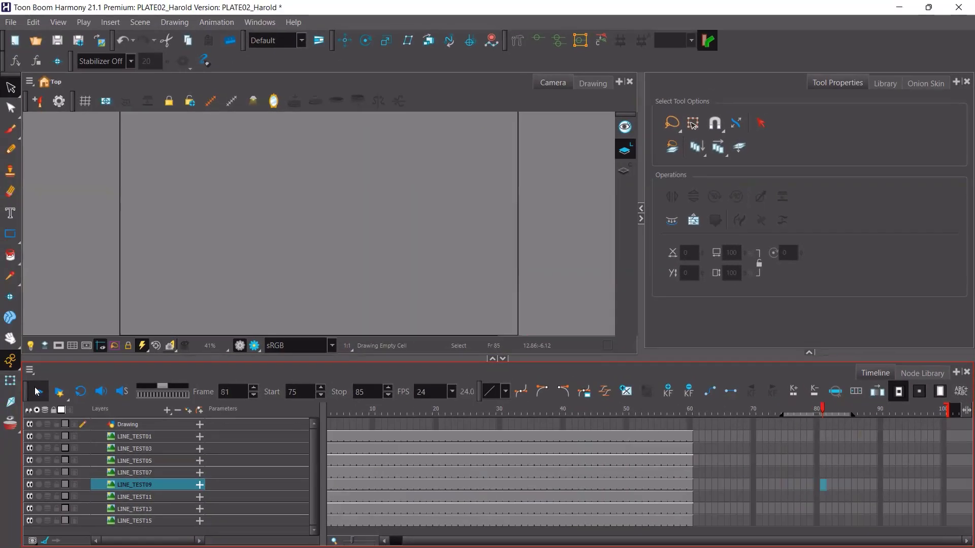
{"action": "left_click", "coordinate": [36, 391]}
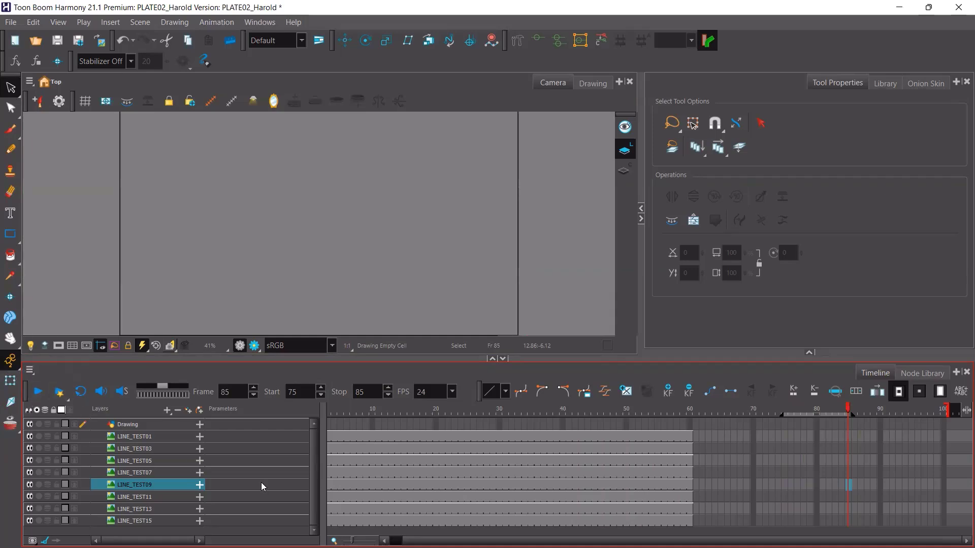
Examine where the line-test layers' exposure ends relative to the start and end of the 75 to 85 playback range
{"action": "left_click", "coordinate": [688, 437]}
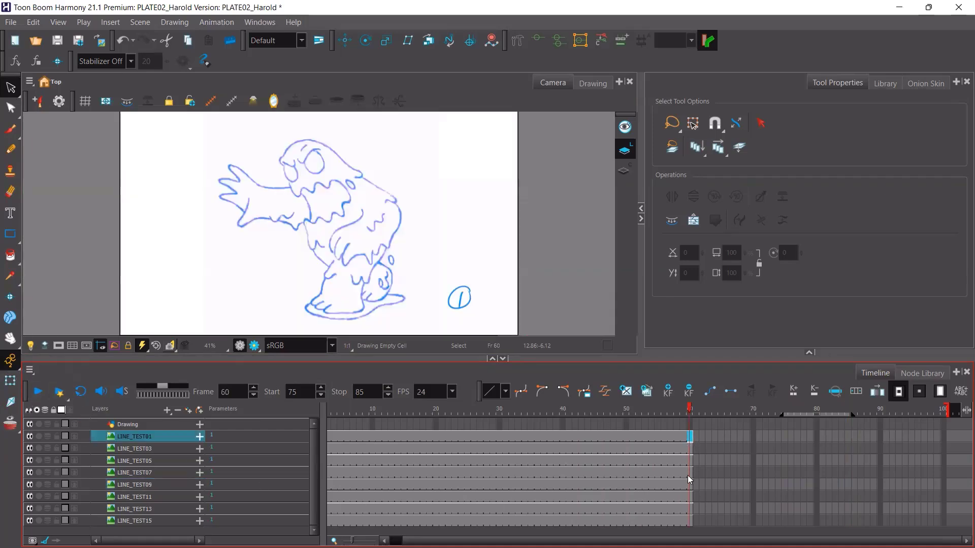
{"action": "left_click", "coordinate": [689, 522]}
{"action": "left_click", "coordinate": [690, 438]}
{"action": "left_click", "coordinate": [851, 438]}
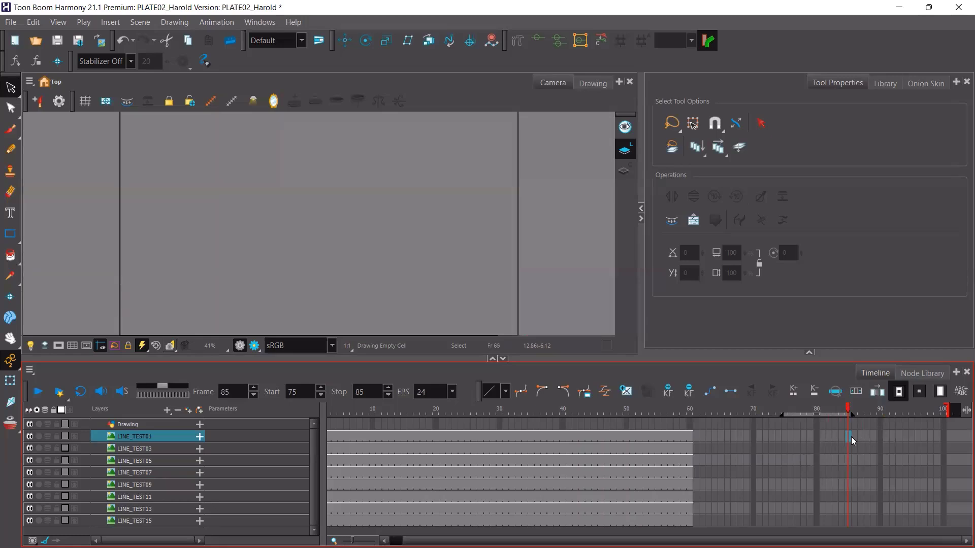
{"action": "left_click", "coordinate": [849, 424]}
{"action": "left_click", "coordinate": [850, 437]}
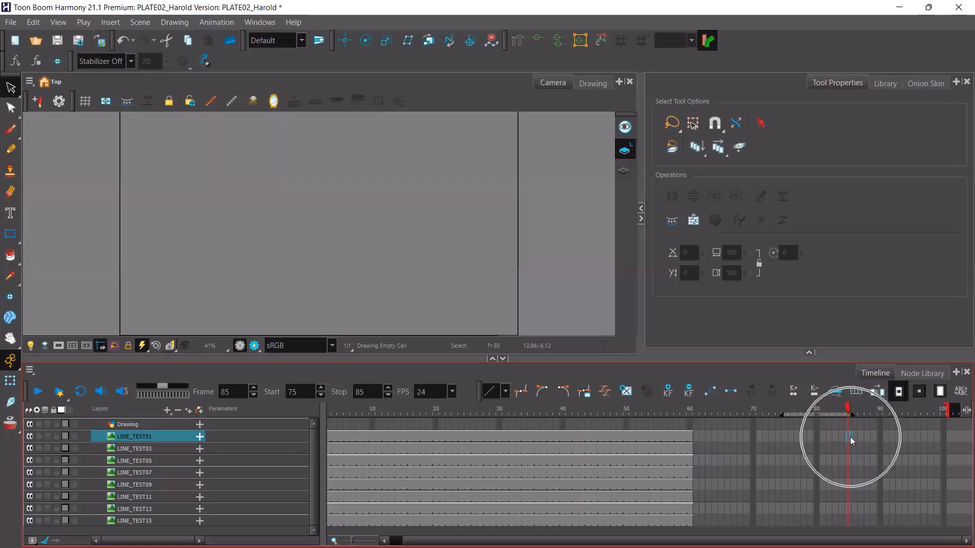
{"action": "left_click", "coordinate": [786, 437]}
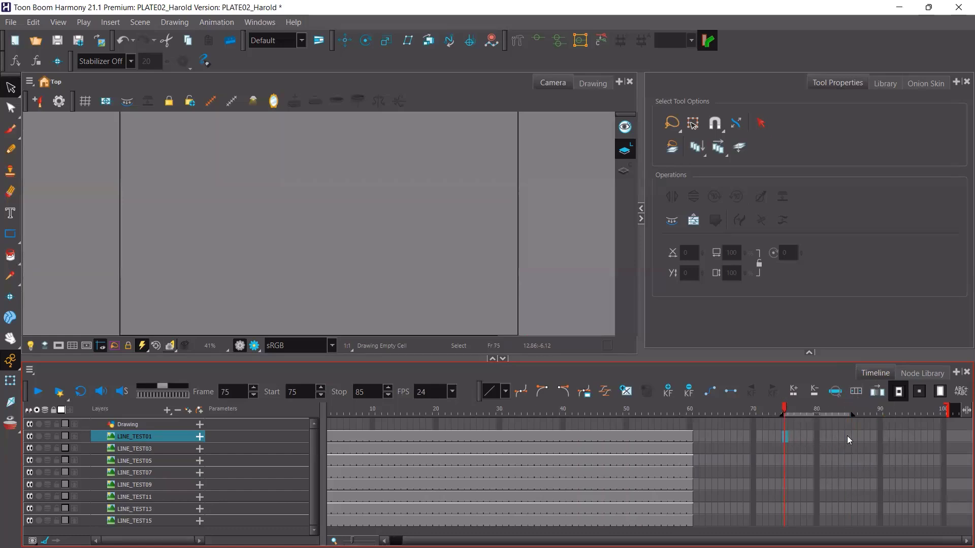
{"action": "left_click", "coordinate": [846, 437]}
{"action": "left_click", "coordinate": [788, 436]}
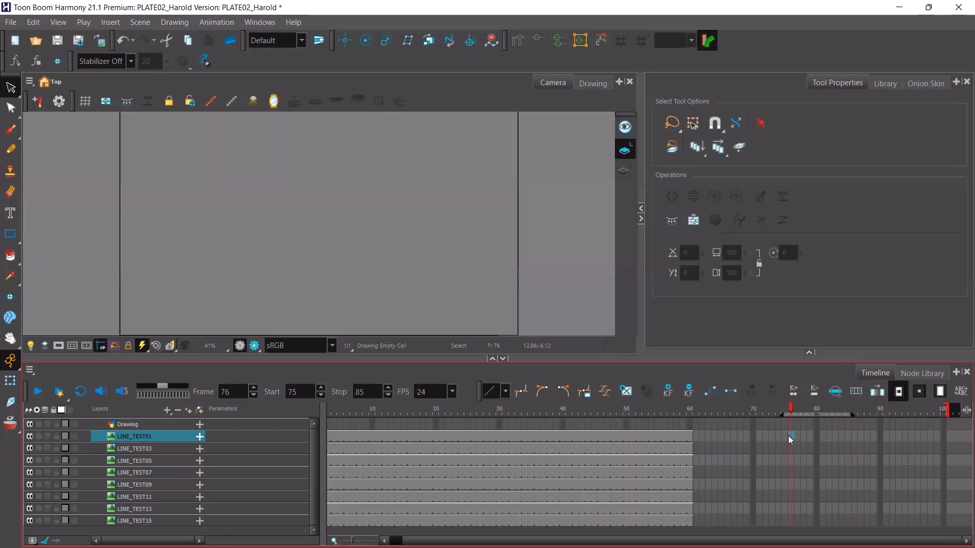
{"action": "left_click", "coordinate": [848, 437]}
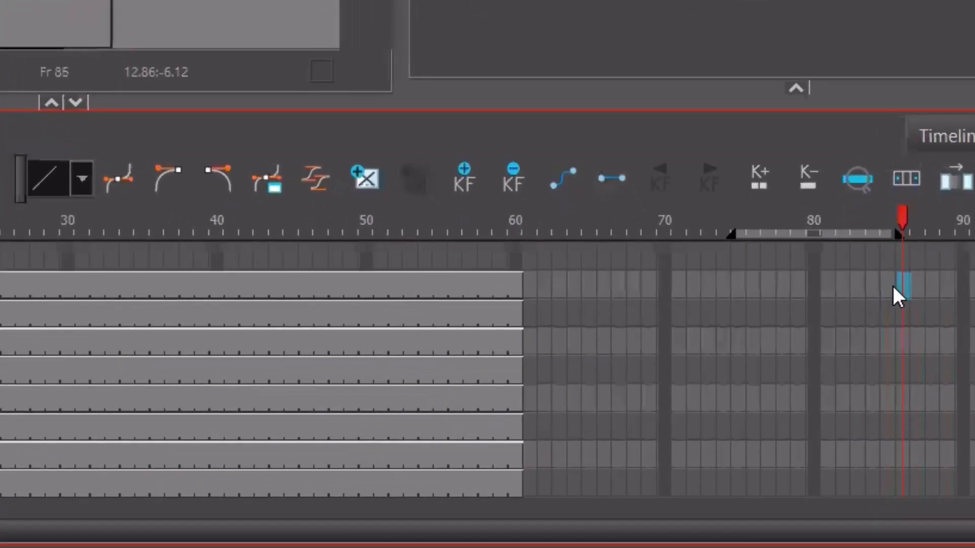
{"action": "left_click", "coordinate": [892, 287]}
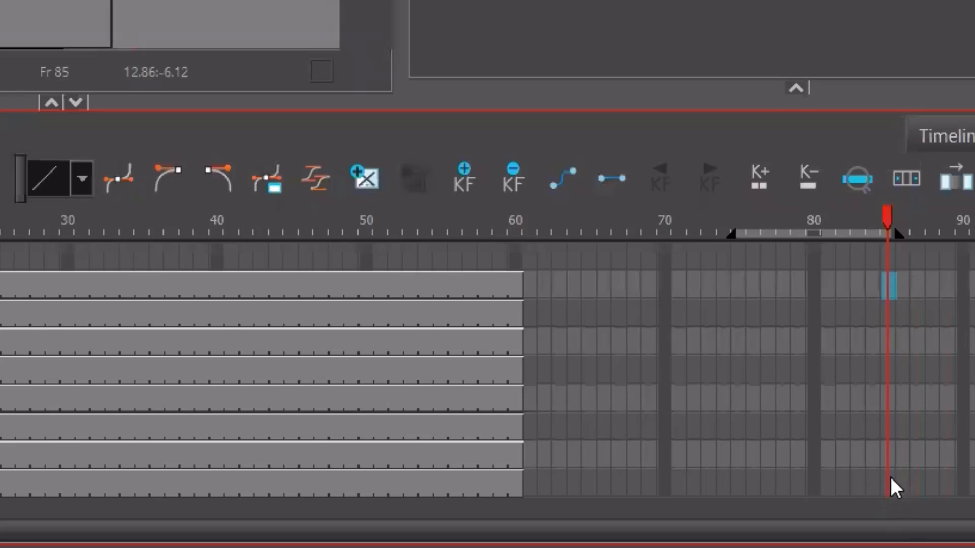
{"action": "left_click", "coordinate": [886, 495], "text": "shift"}
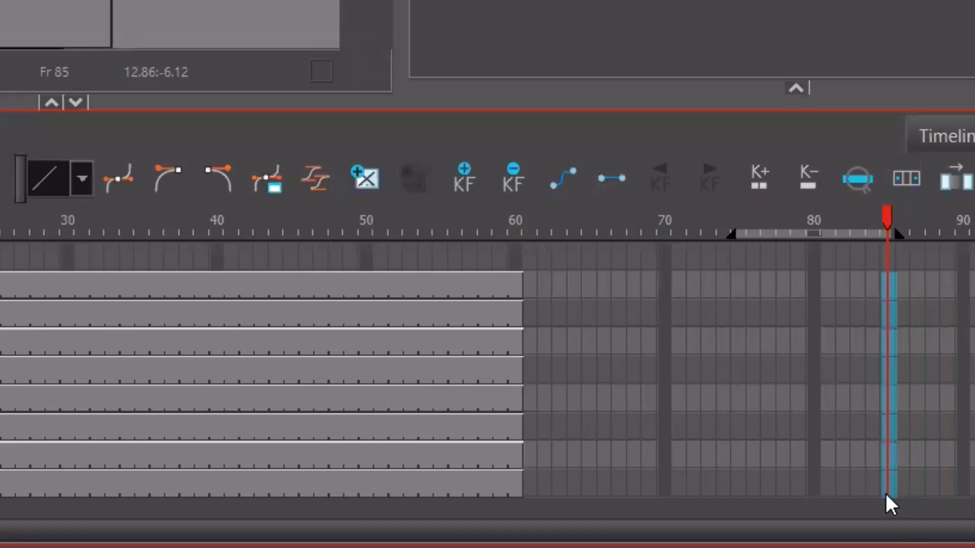
{"action": "left_click", "coordinate": [859, 401]}
{"action": "left_click", "coordinate": [894, 278]}
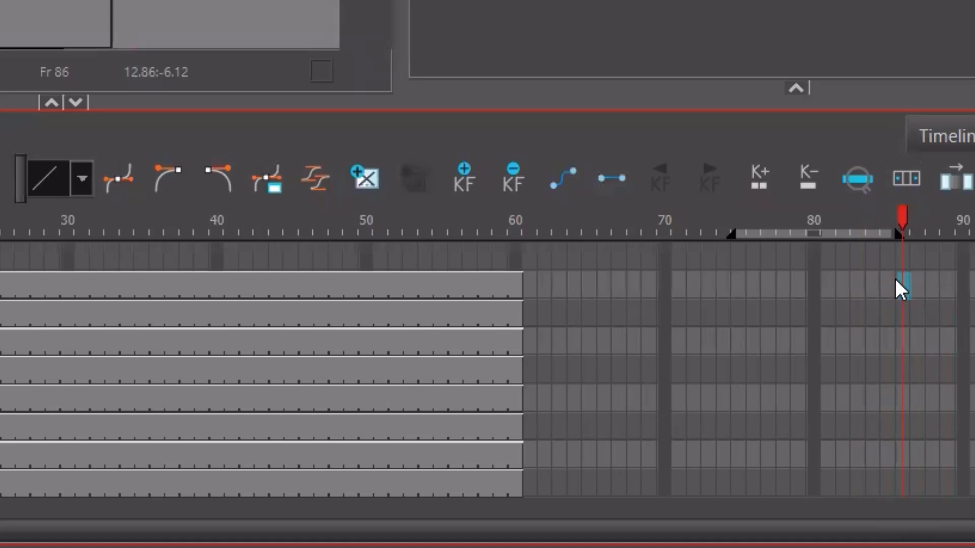
{"action": "mouse_move", "coordinate": [890, 215]}
{"action": "left_mouse_down"}
{"action": "mouse_move", "coordinate": [878, 206]}
{"action": "mouse_move", "coordinate": [887, 217]}
{"action": "left_mouse_up"}
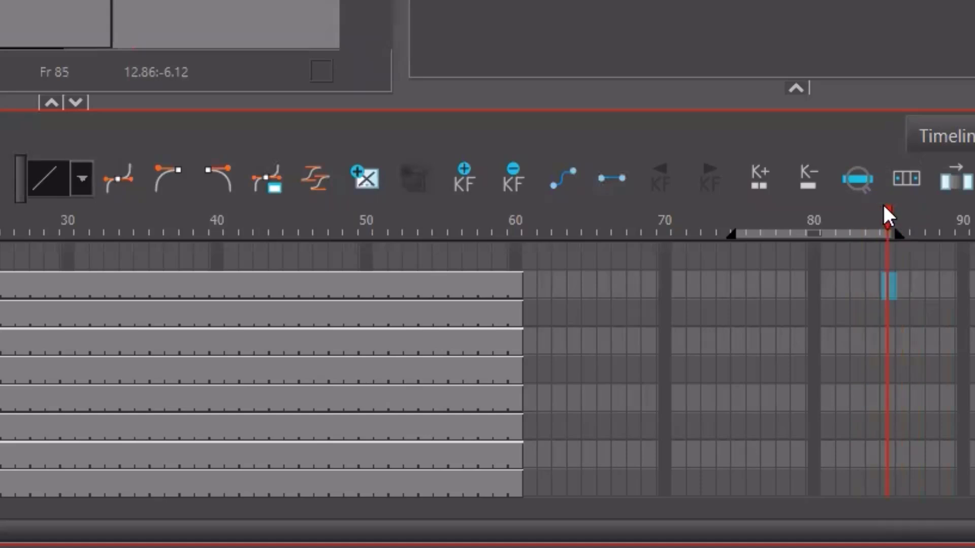
Extend the exposure of all line-test layers, LINE_TEST01 through LINE_TEST15, to frame 85
{"action": "left_click", "coordinate": [888, 287]}
{"action": "left_click", "coordinate": [890, 482], "text": "shift"}
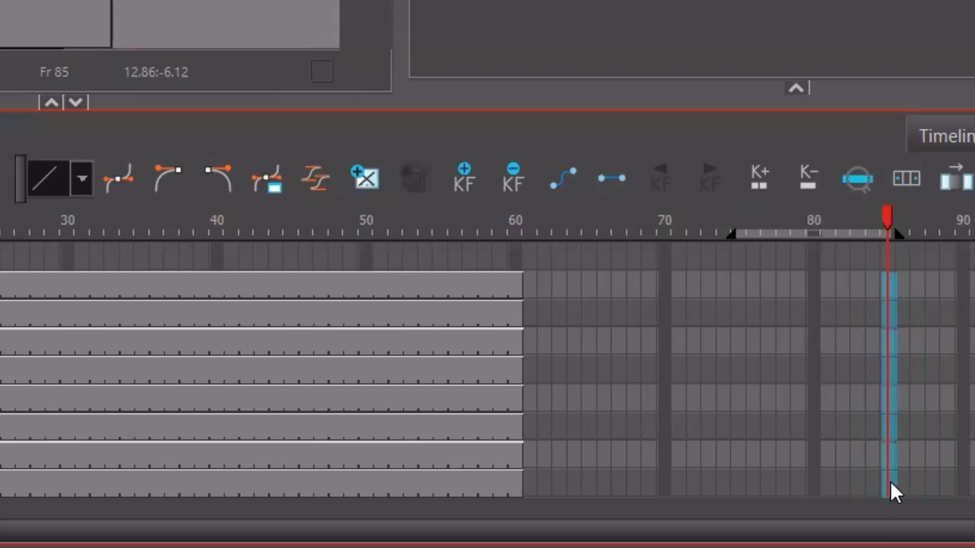
{"action": "key", "text": "ctrl"}
{"action": "key", "text": "ctrl"}
{"action": "key", "text": "ctrl"}
{"action": "key", "text": "ctrl"}
{"action": "key", "text": "F5"}
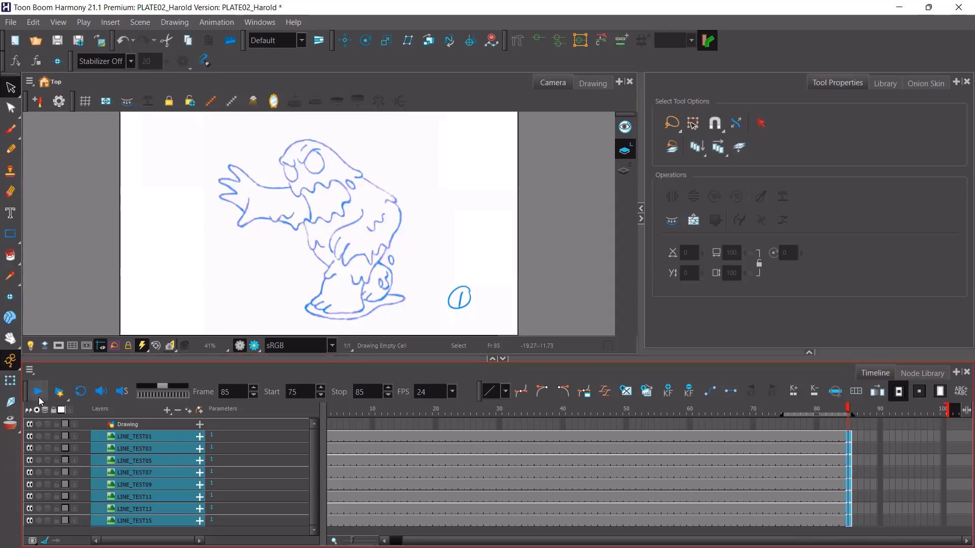
Play back frames 75 to 85 to check the extended line-test layers
{"action": "left_click", "coordinate": [39, 398]}
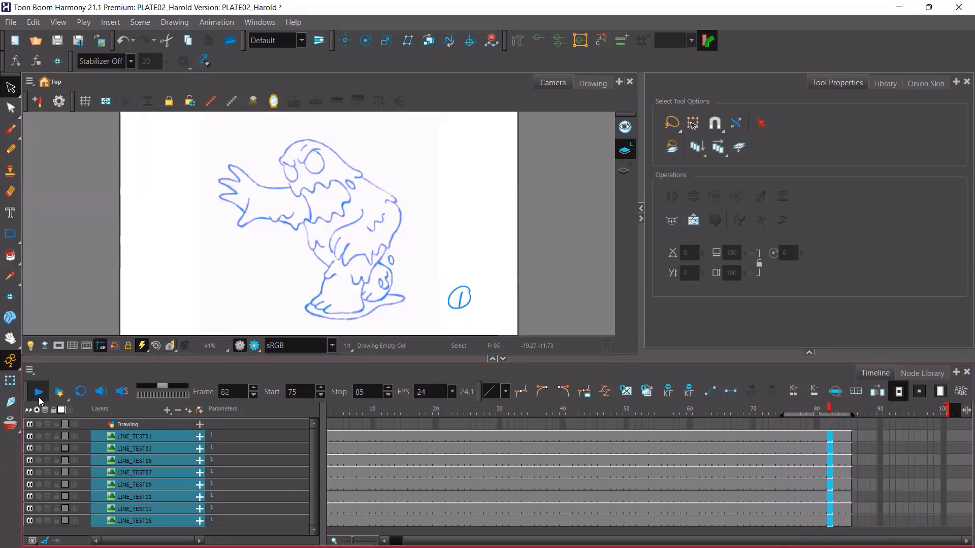
{"action": "left_click", "coordinate": [39, 398]}
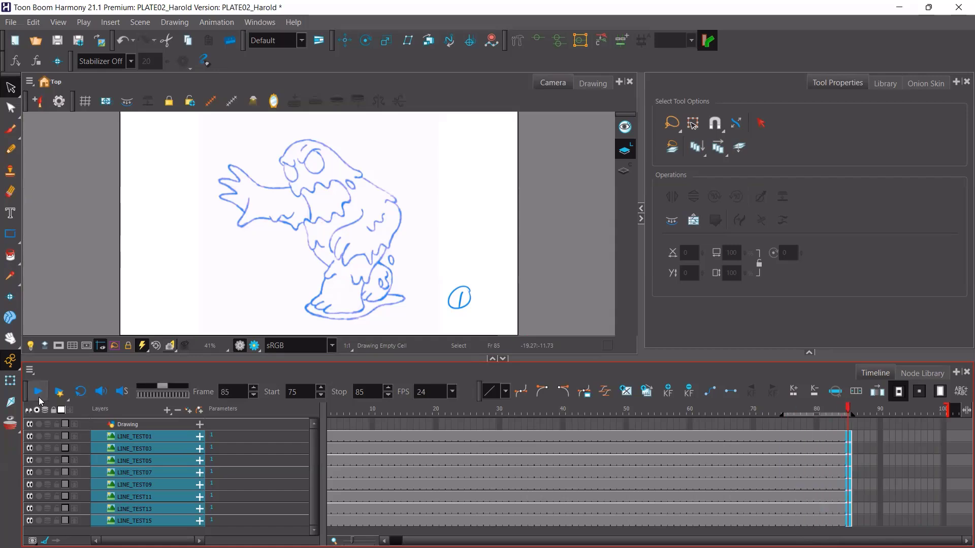
{"action": "left_click", "coordinate": [39, 399]}
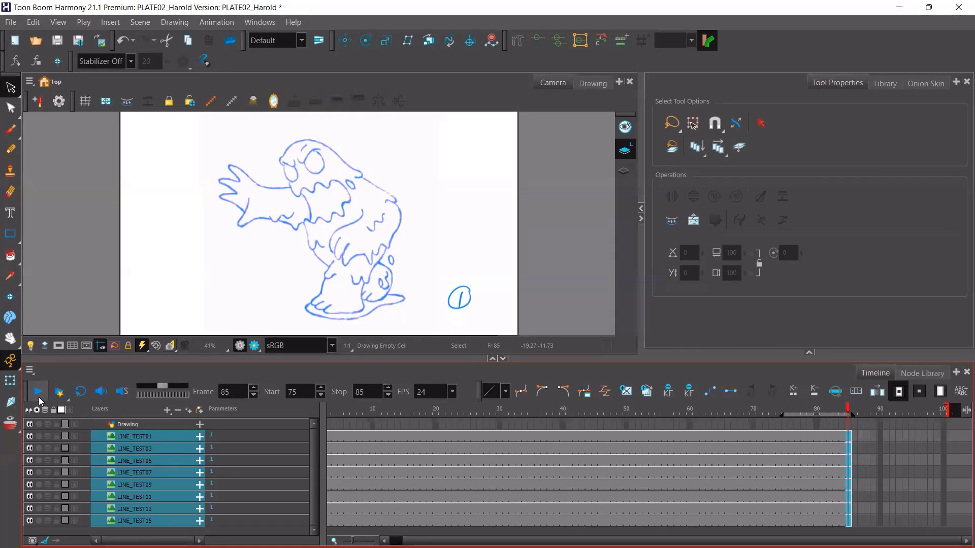
Set the playback range's start frame to 1 and its stop frame to 15
{"action": "left_click", "coordinate": [297, 393]}
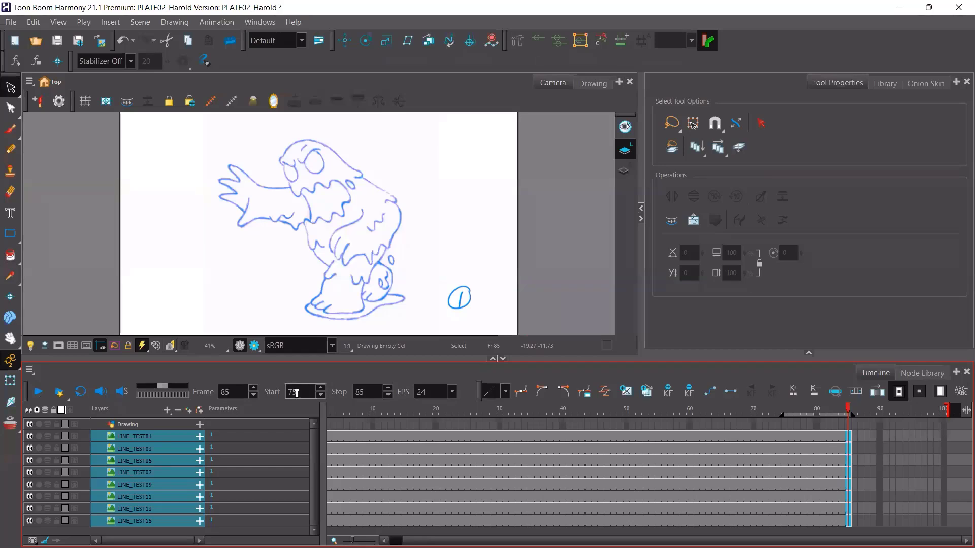
{"action": "double_click", "coordinate": [297, 394]}
{"action": "type", "text": "1"}
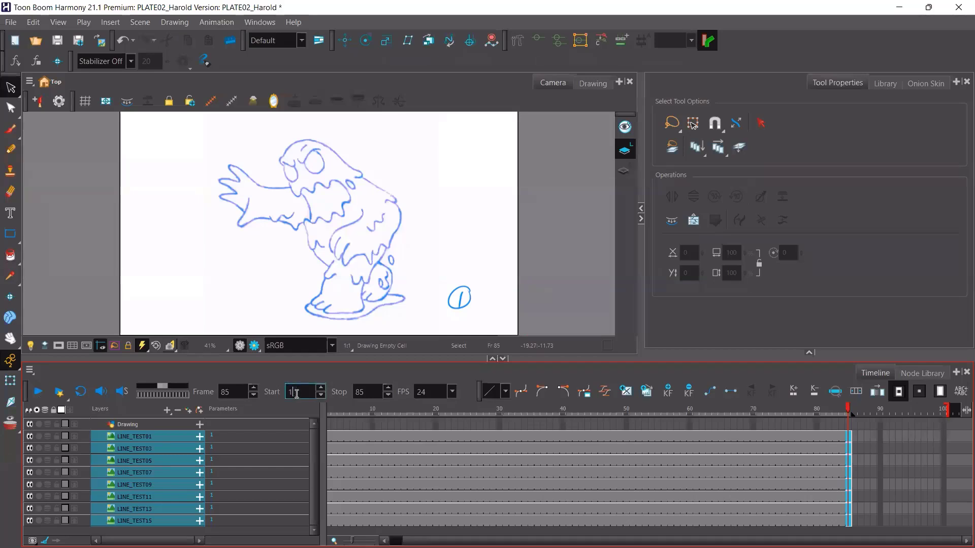
{"action": "key", "text": "Return"}
{"action": "double_click", "coordinate": [362, 392]}
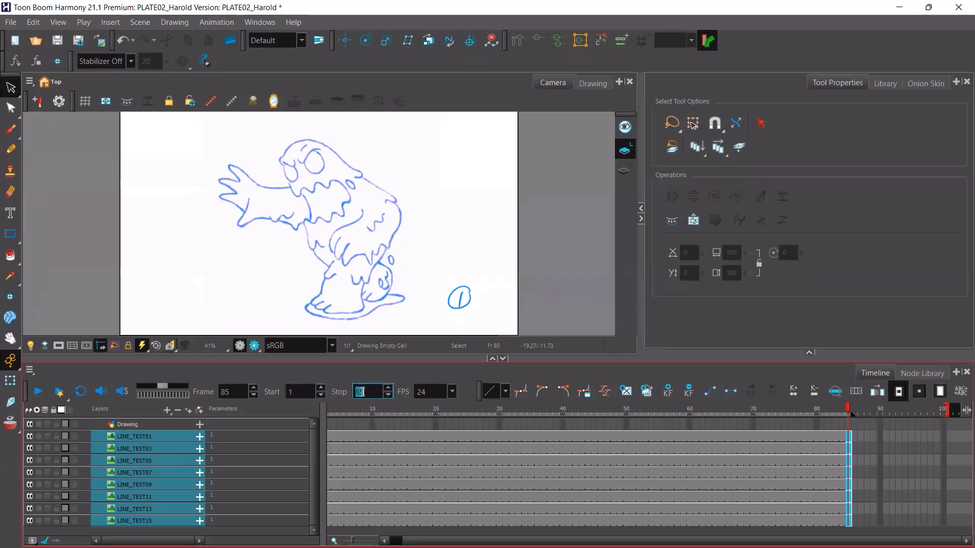
{"action": "type", "text": "15"}
{"action": "key", "text": "Return"}
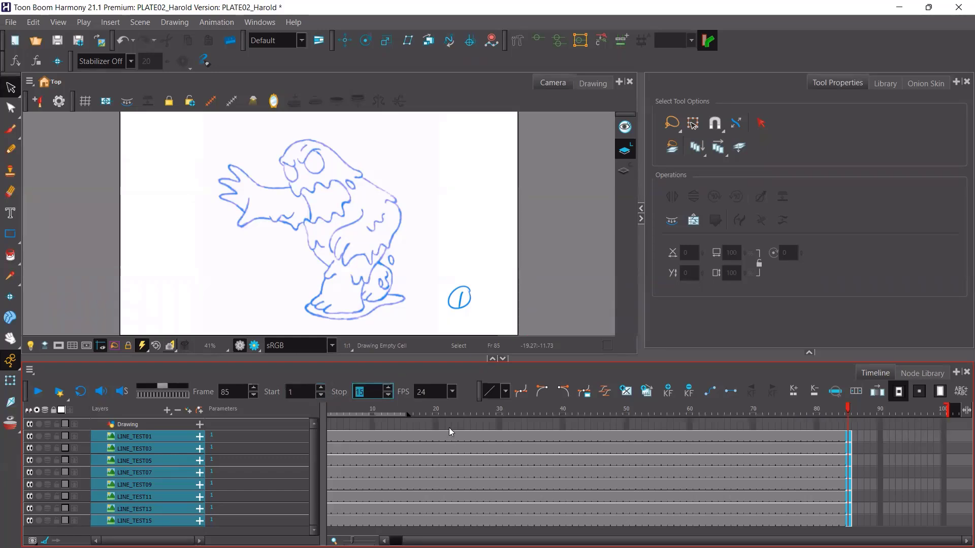
Play back the timeline from frame 1 to 15
{"action": "left_click", "coordinate": [449, 424]}
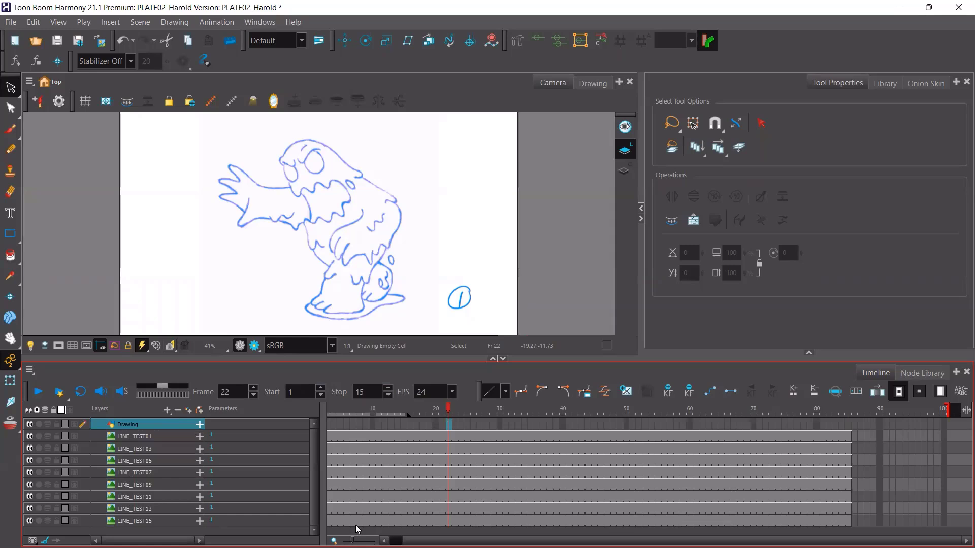
{"action": "left_click_drag", "start_coordinate": [449, 541], "coordinate": [432, 541]}
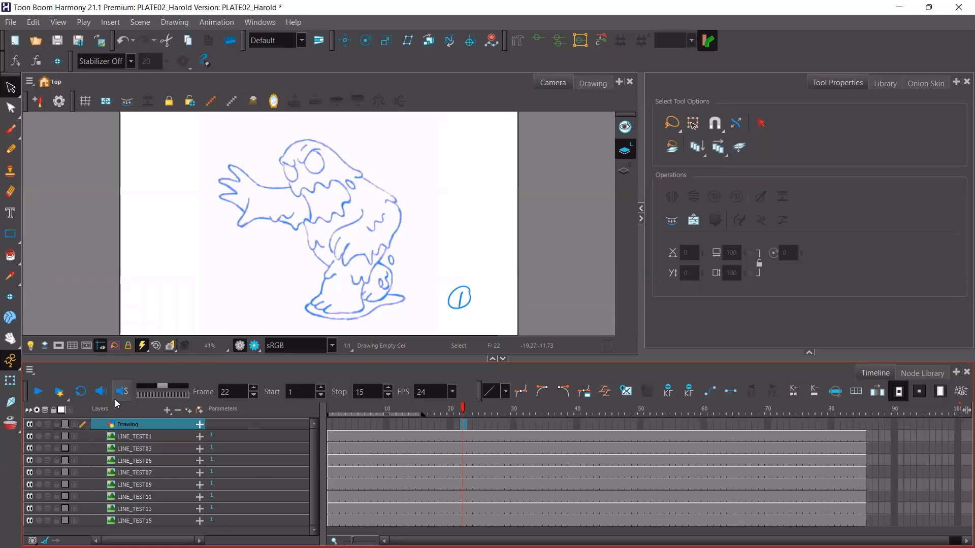
{"action": "left_click", "coordinate": [39, 392]}
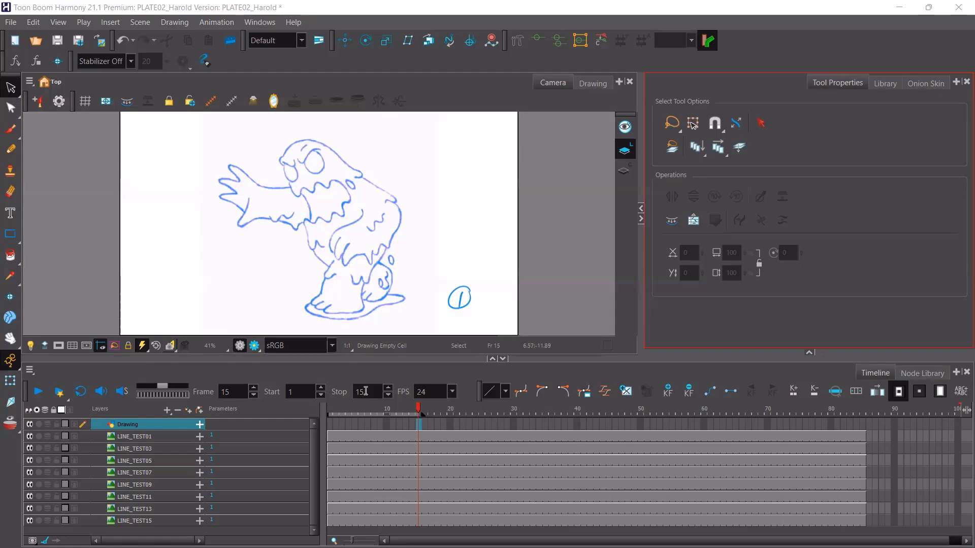
Return the playhead to frame 1 and select the Drawing layer's first cell in the enlarged timeline
{"action": "left_click_drag", "start_coordinate": [341, 407], "coordinate": [392, 409]}
{"action": "left_click_drag", "start_coordinate": [312, 397], "coordinate": [289, 400]}
{"action": "key", "text": "ctrl"}
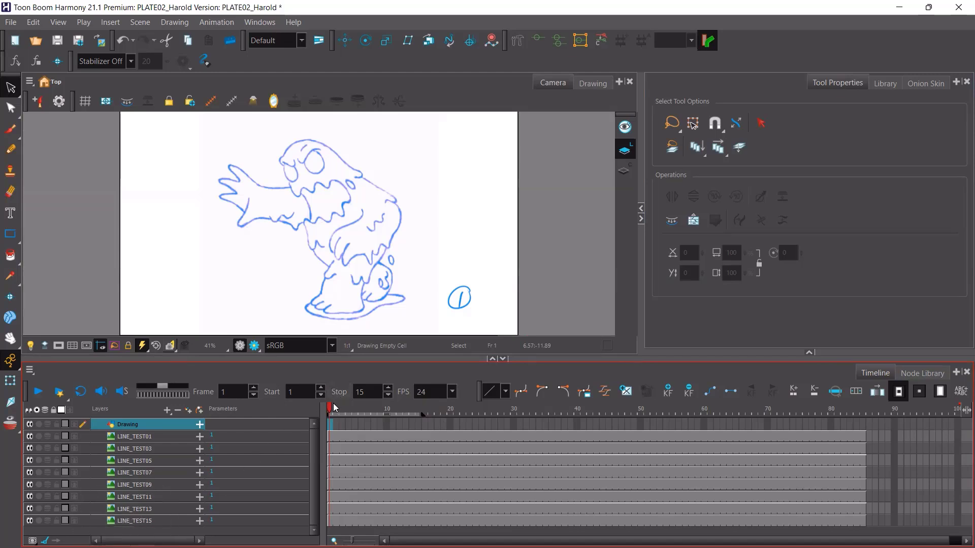
{"action": "mouse_move", "coordinate": [334, 408]}
{"action": "left_mouse_down"}
{"action": "mouse_move", "coordinate": [419, 405]}
{"action": "mouse_move", "coordinate": [329, 411]}
{"action": "left_mouse_up"}
{"action": "key", "text": "1"}
{"action": "key", "text": "2"}
{"action": "key", "text": "2"}
{"action": "key", "text": "2"}
{"action": "key", "text": "2"}
{"action": "key", "text": "2"}
{"action": "key", "text": "2"}
{"action": "key", "text": "2"}
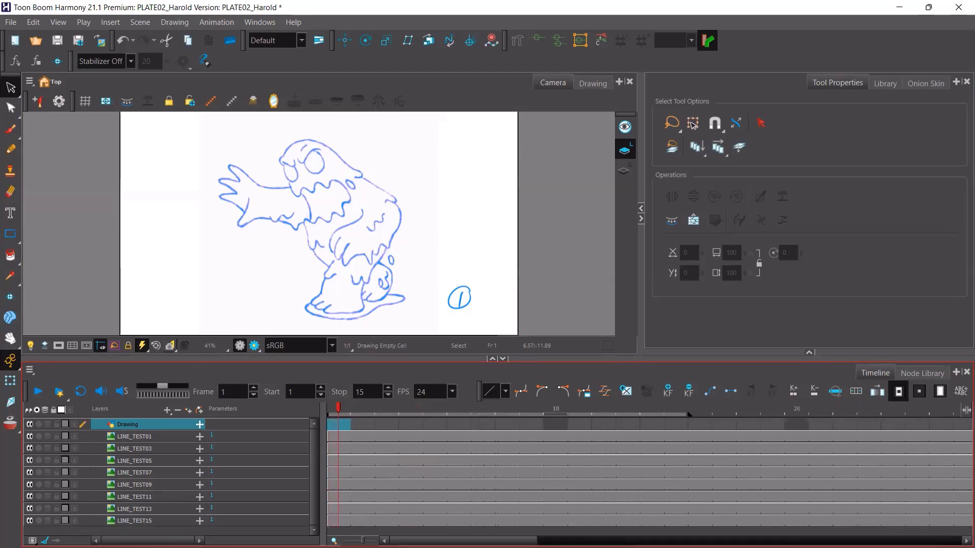
{"action": "key", "text": "1"}
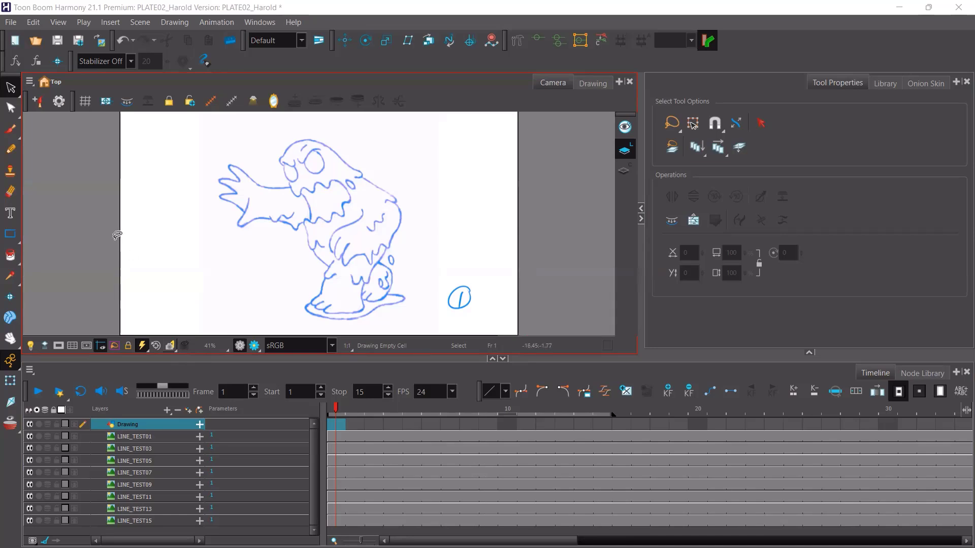
{"action": "left_click", "coordinate": [341, 451]}
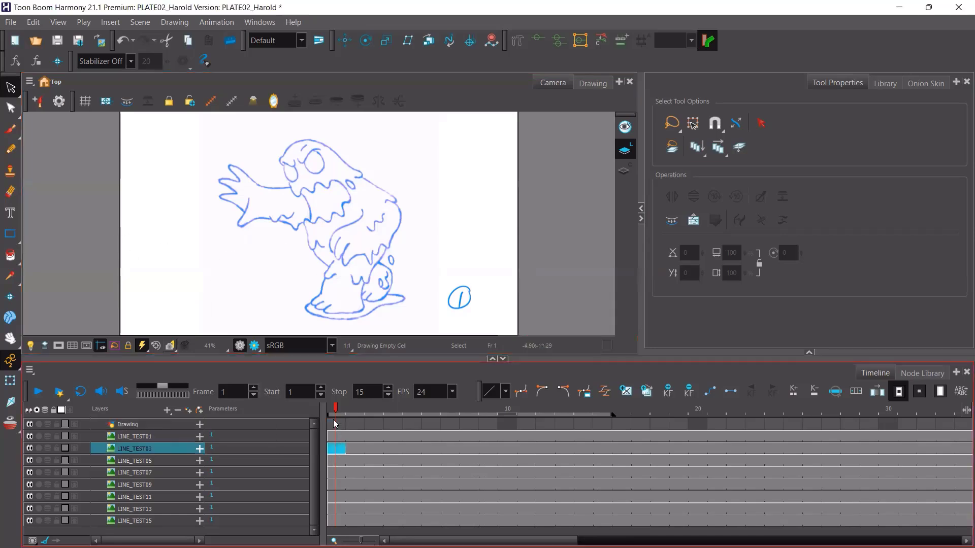
{"action": "left_click", "coordinate": [335, 423]}
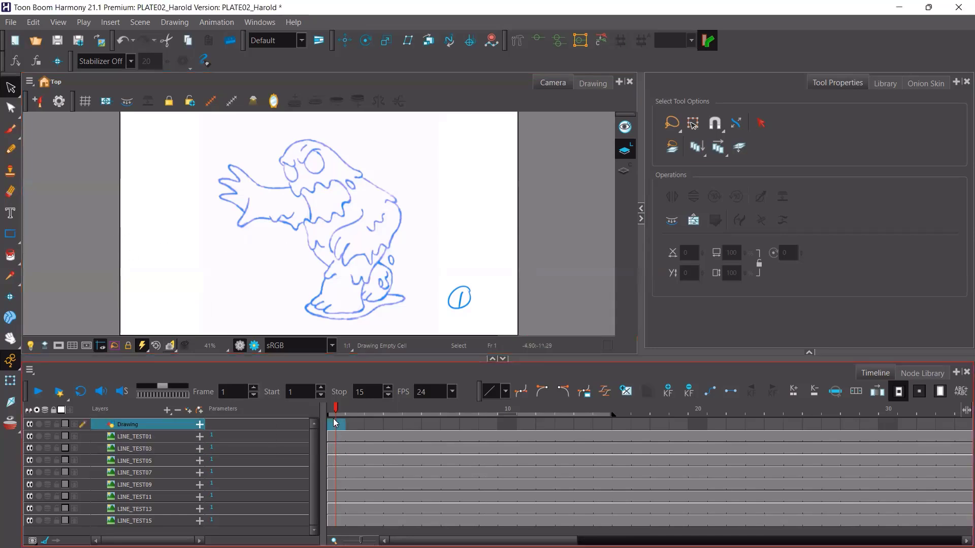
Select the LINE_TEST01 layer in the timeline's layer list
{"action": "left_click", "coordinate": [155, 438]}
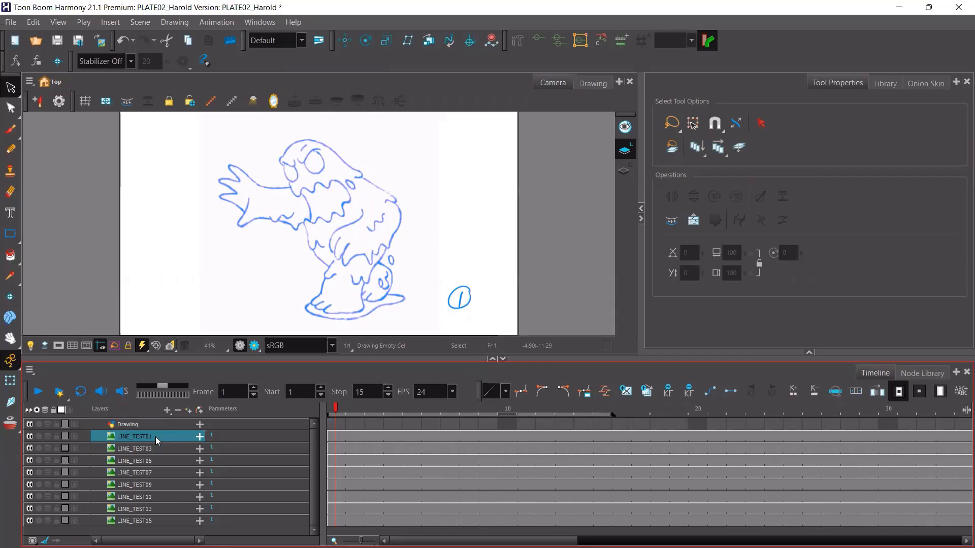
{"action": "left_click", "coordinate": [153, 451]}
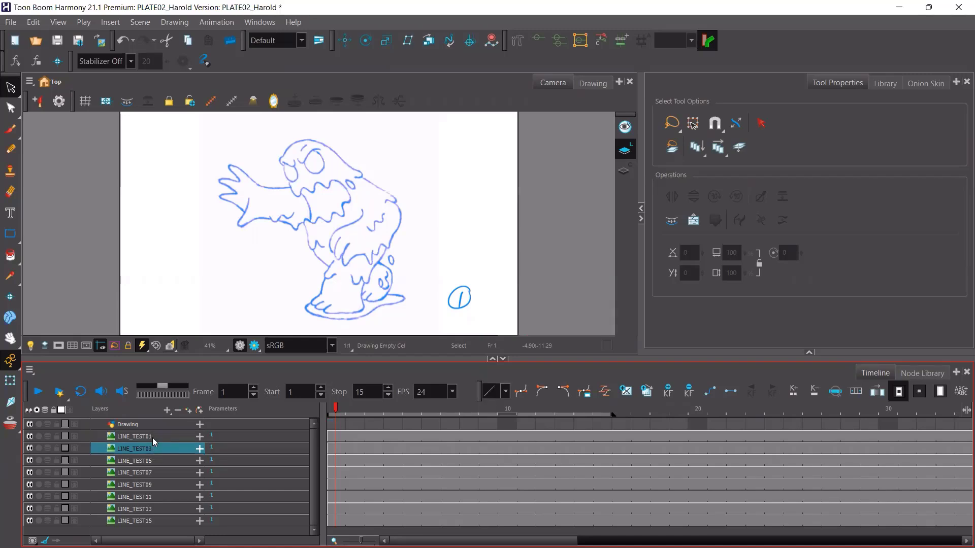
{"action": "left_click", "coordinate": [152, 437]}
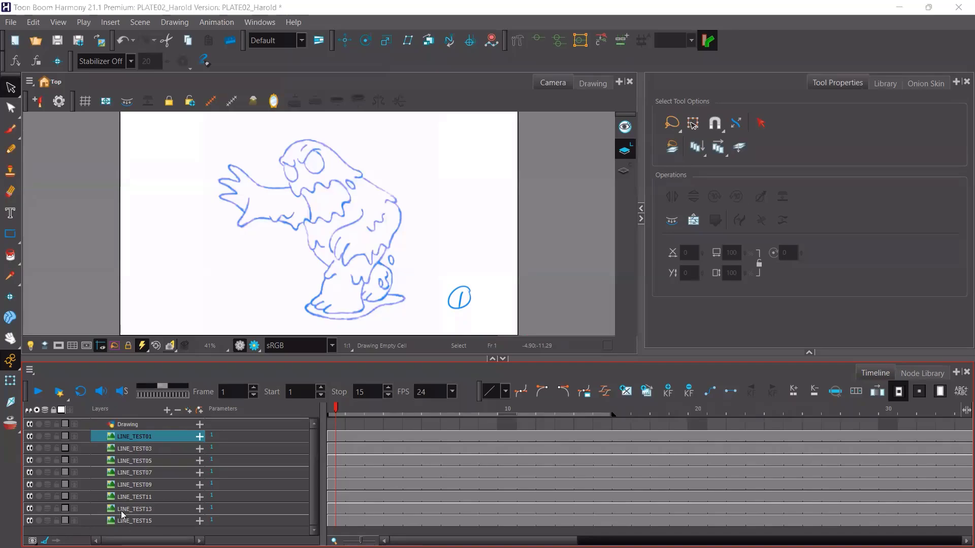
Switch to the PLATE02 project folder in File Explorer and open its KD00 subfolder
{"action": "key", "text": "super+Tab"}
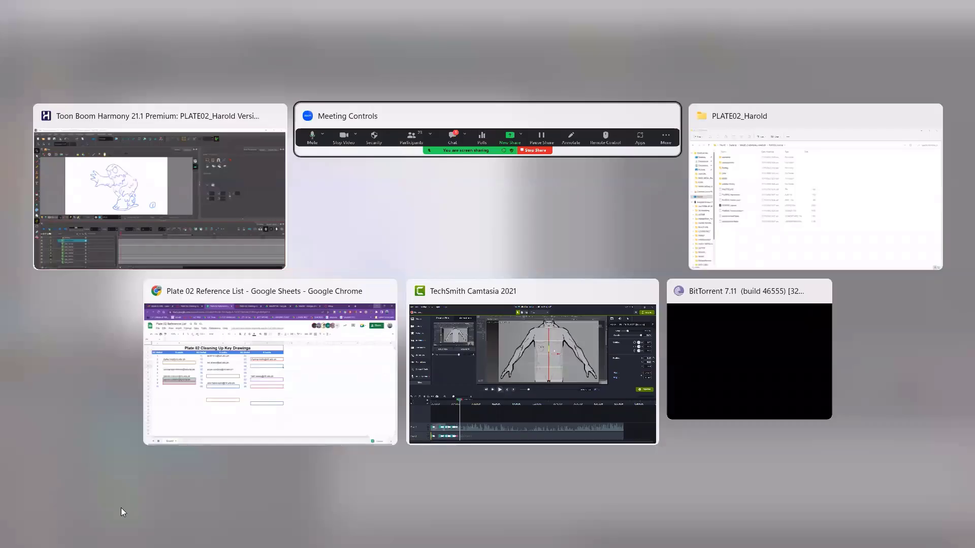
{"action": "key", "text": "Right"}
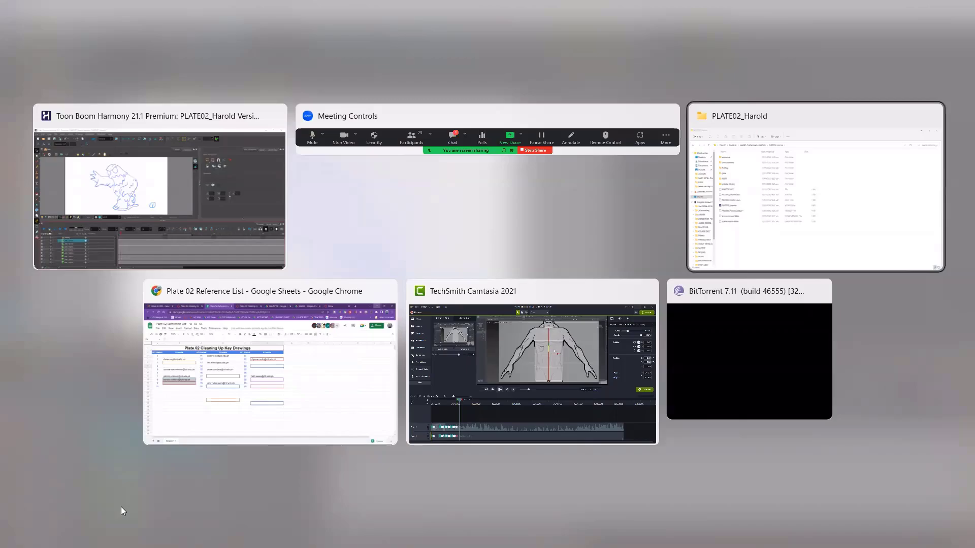
{"action": "key", "text": "Return"}
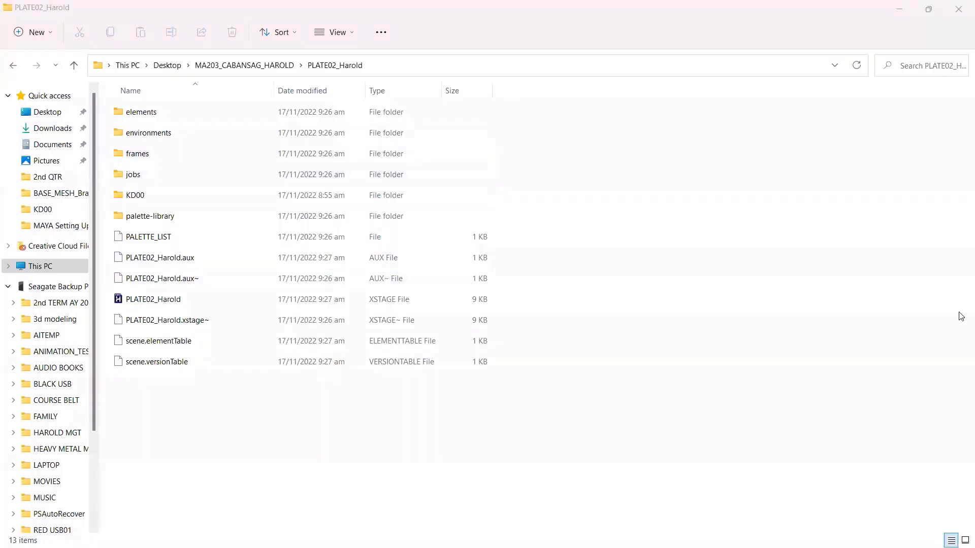
{"action": "left_click", "coordinate": [144, 198]}
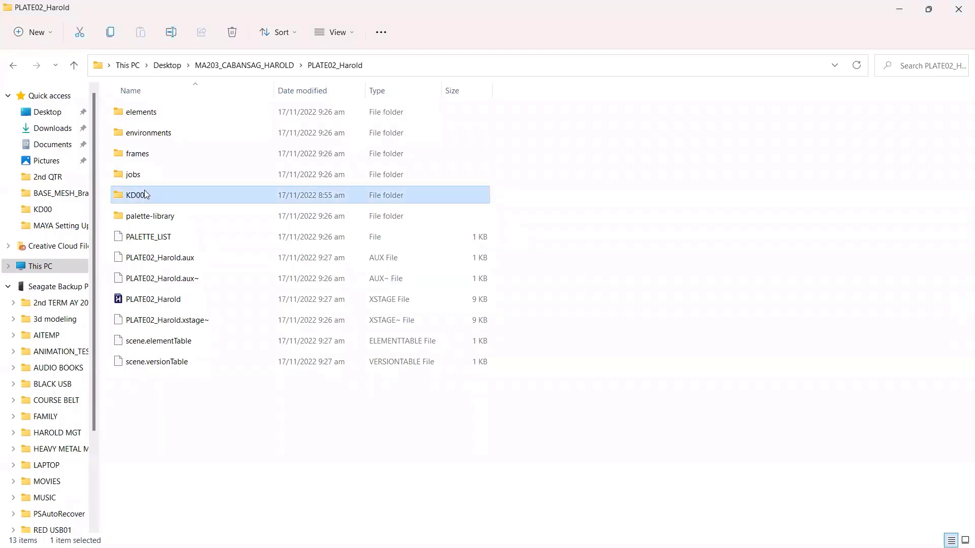
{"action": "left_click", "coordinate": [149, 196]}
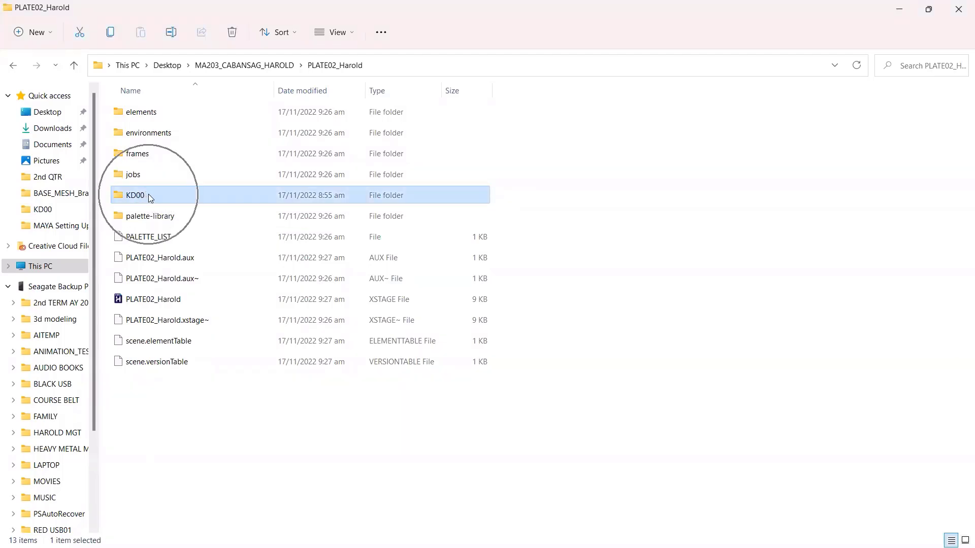
{"action": "double_click", "coordinate": [148, 196]}
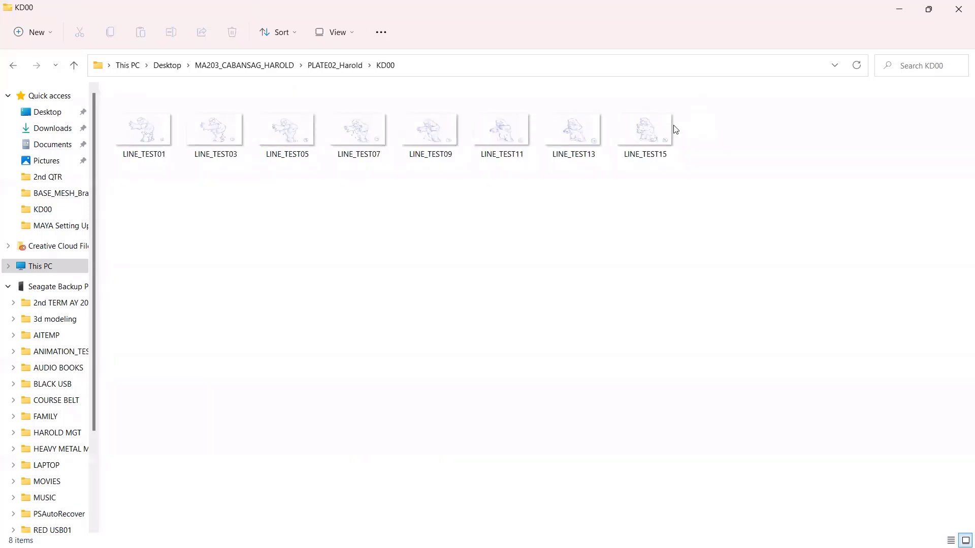
Display the KD00 images as a list and examine the numbering of the LINE_TEST01, LINE_TEST03 and LINE_TEST05 files
{"action": "left_click", "coordinate": [339, 33]}
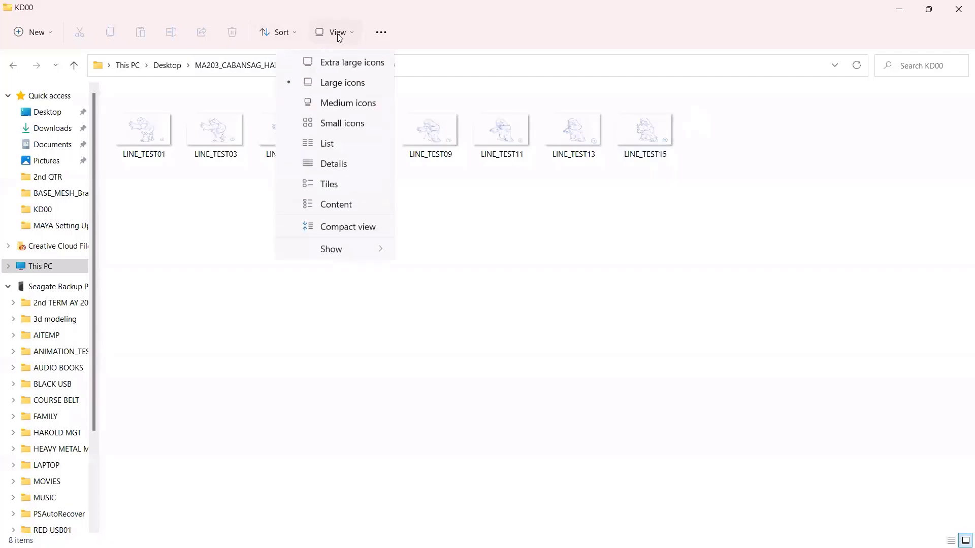
{"action": "left_click", "coordinate": [366, 150]}
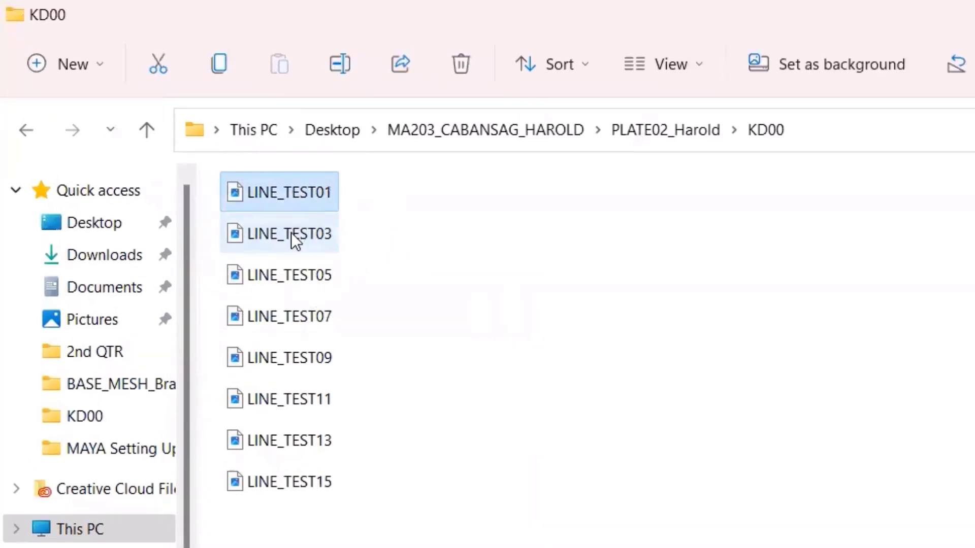
{"action": "left_click", "coordinate": [291, 233]}
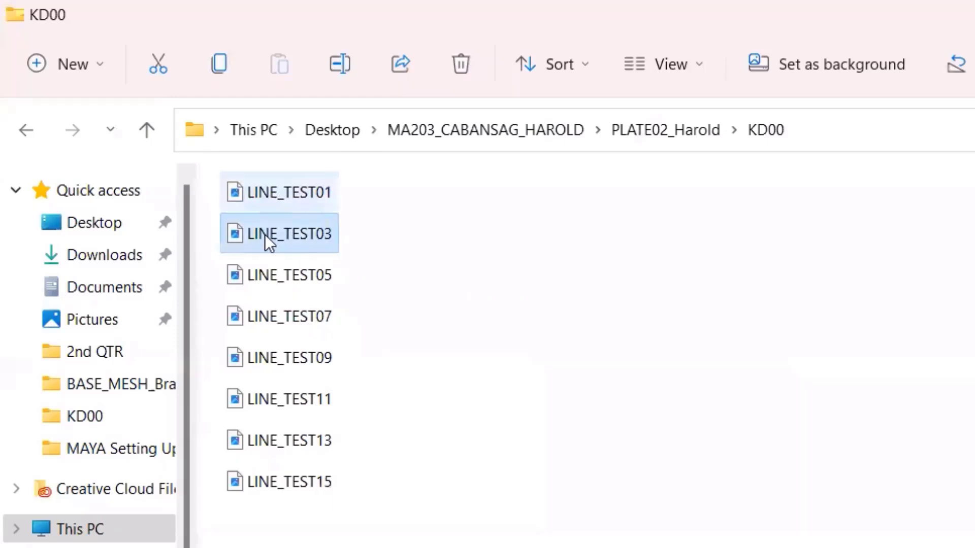
{"action": "left_click", "coordinate": [283, 274]}
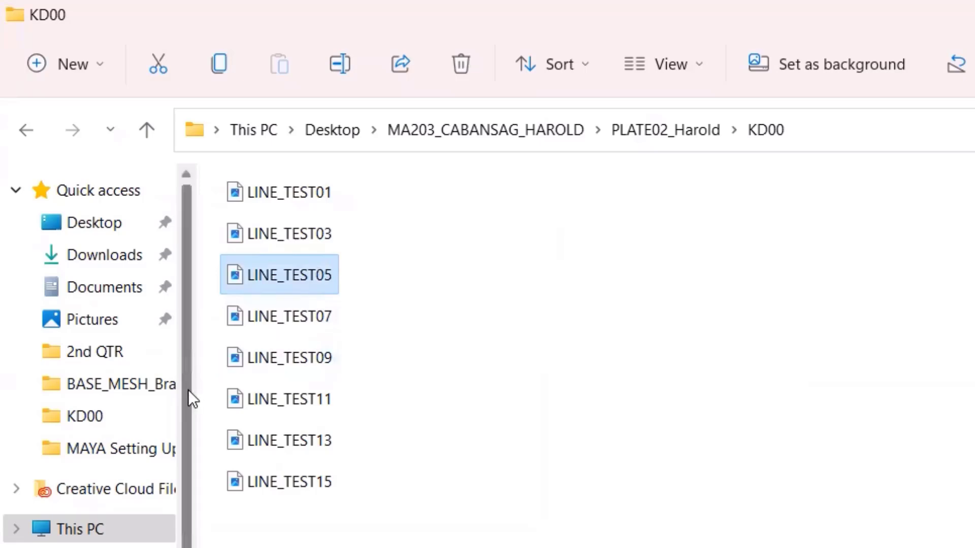
Compare the KD00 file names with the Harmony layers beside a reduced folder window, and return to Toon Boom Harmony
{"action": "left_click", "coordinate": [327, 181]}
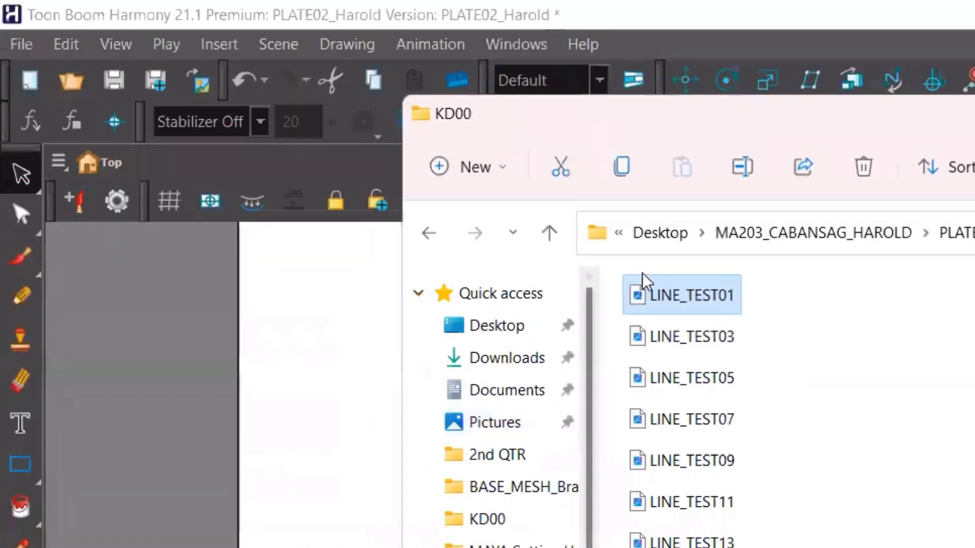
{"action": "left_click", "coordinate": [727, 303]}
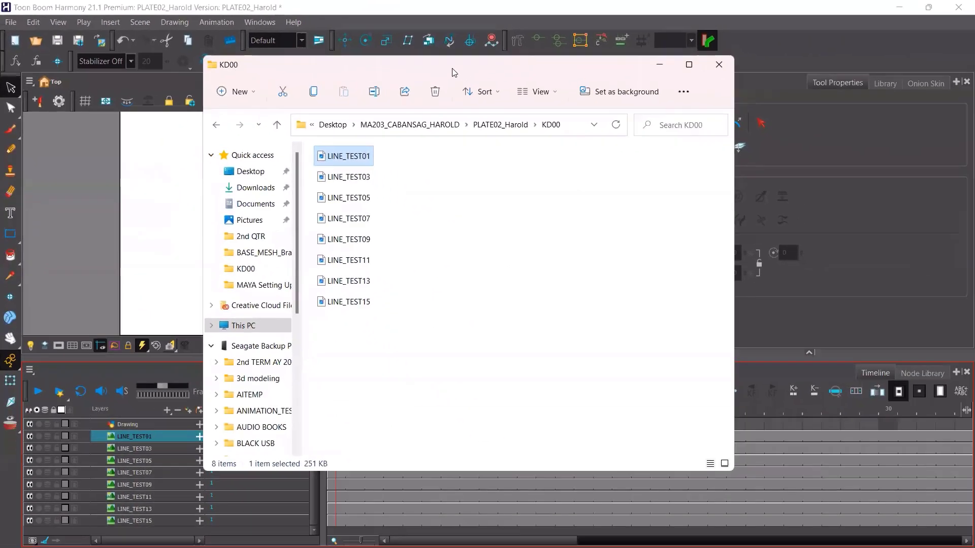
{"action": "left_click_drag", "start_coordinate": [454, 73], "coordinate": [424, 387]}
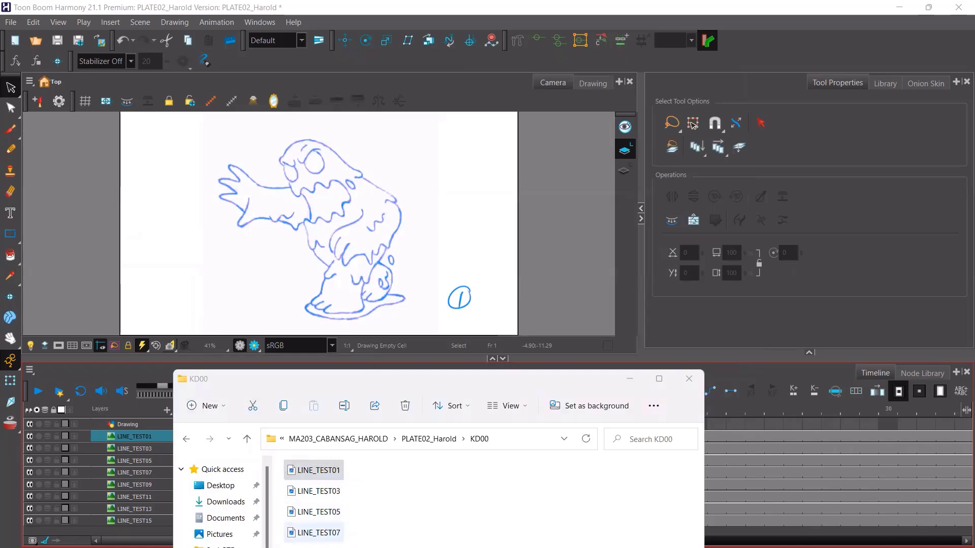
{"action": "left_click", "coordinate": [348, 4]}
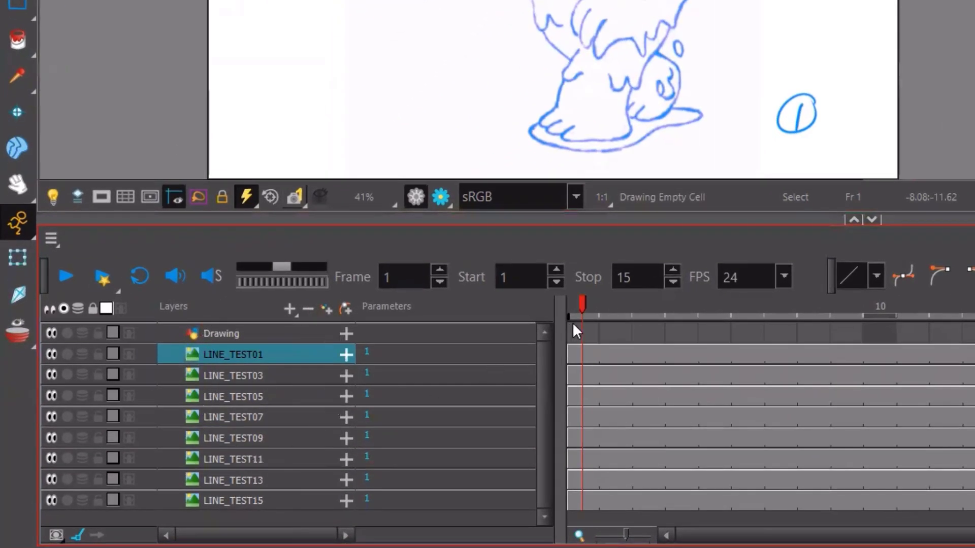
Insert a keyframe in the Drawing layer's cell at frame 1
{"action": "left_click", "coordinate": [578, 338]}
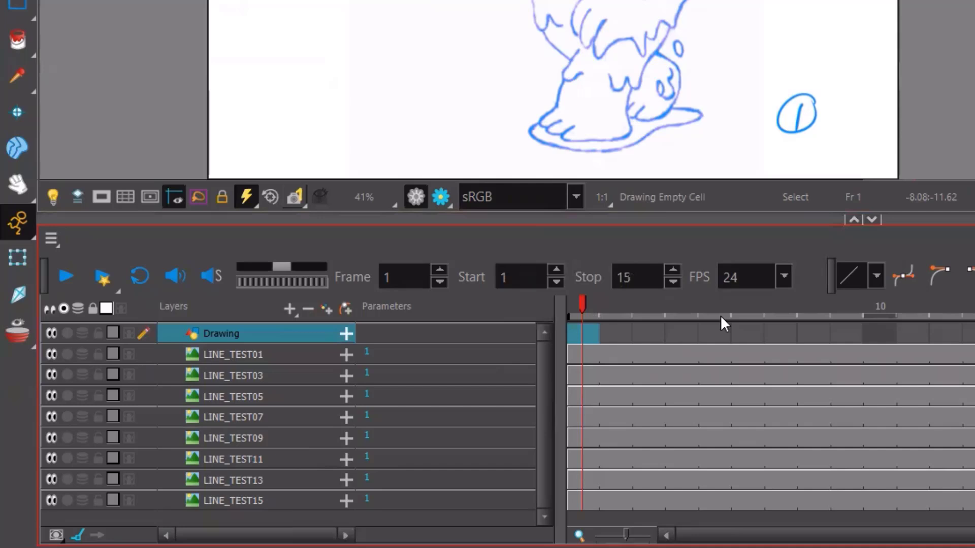
{"action": "right_click", "coordinate": [585, 335]}
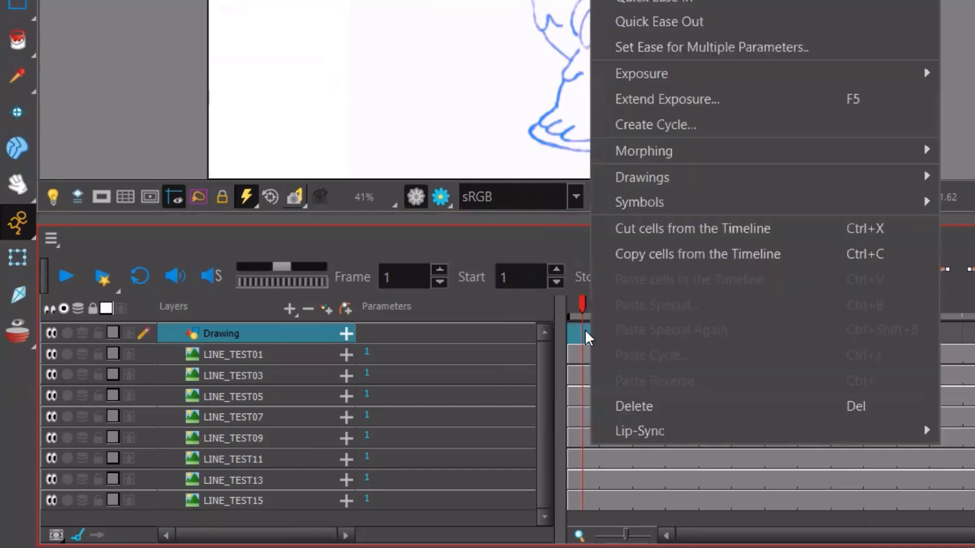
{"action": "right_click", "coordinate": [584, 329]}
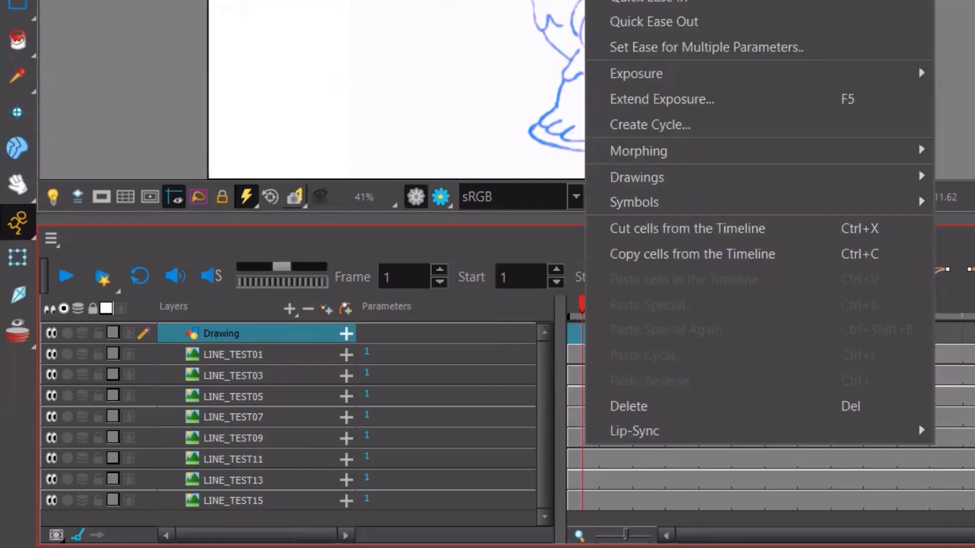
{"action": "left_click", "coordinate": [462, 431]}
{"action": "left_click_drag", "start_coordinate": [655, 304], "coordinate": [583, 317]}
{"action": "left_click", "coordinate": [578, 334]}
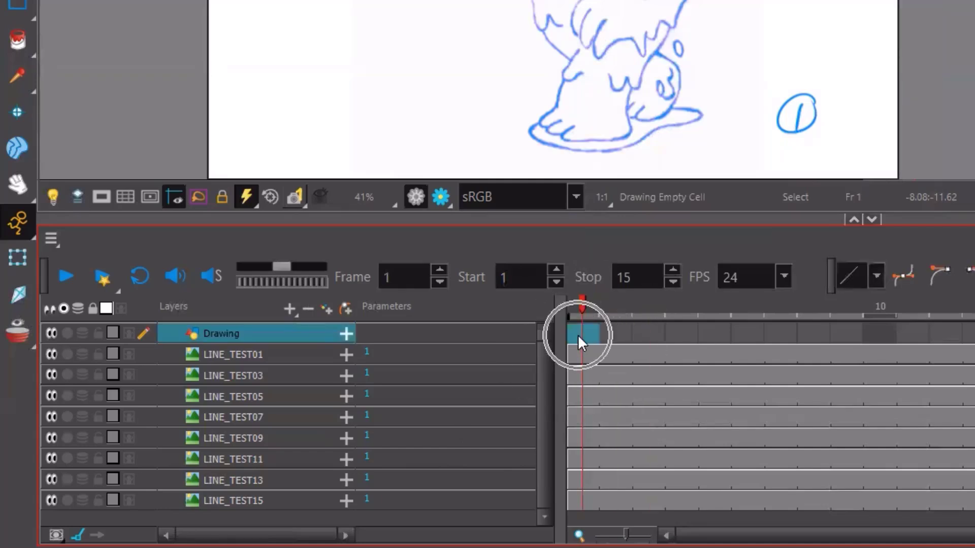
{"action": "right_click", "coordinate": [578, 334]}
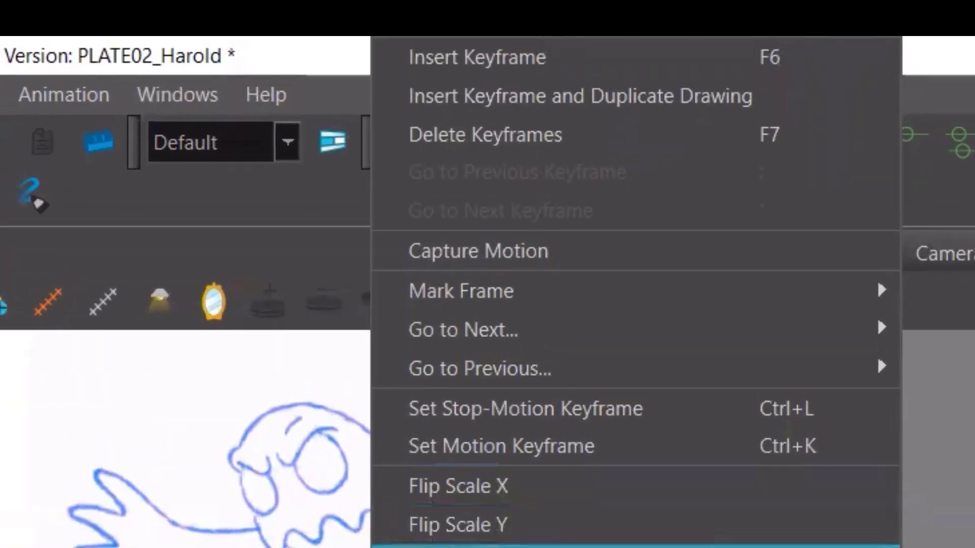
{"action": "left_click", "coordinate": [518, 64]}
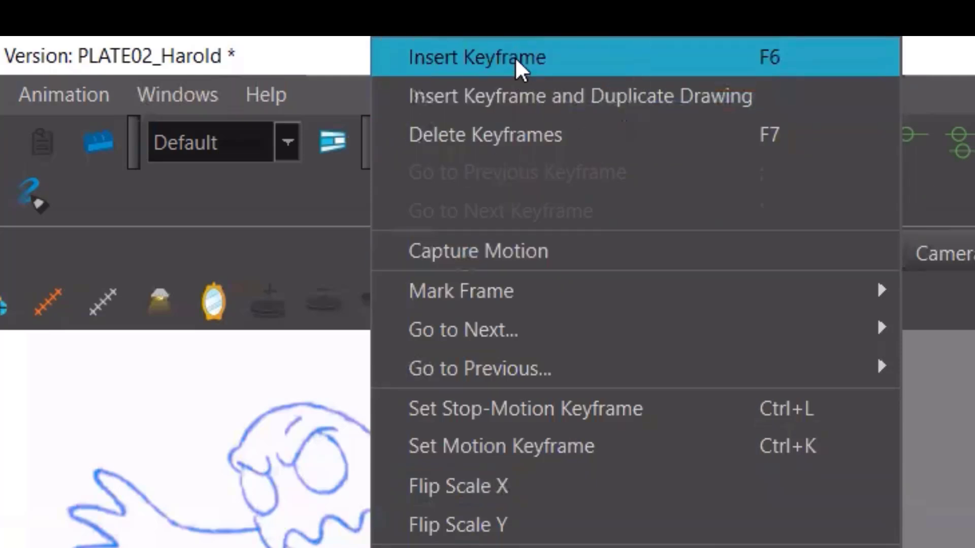
{"action": "left_click", "coordinate": [518, 64]}
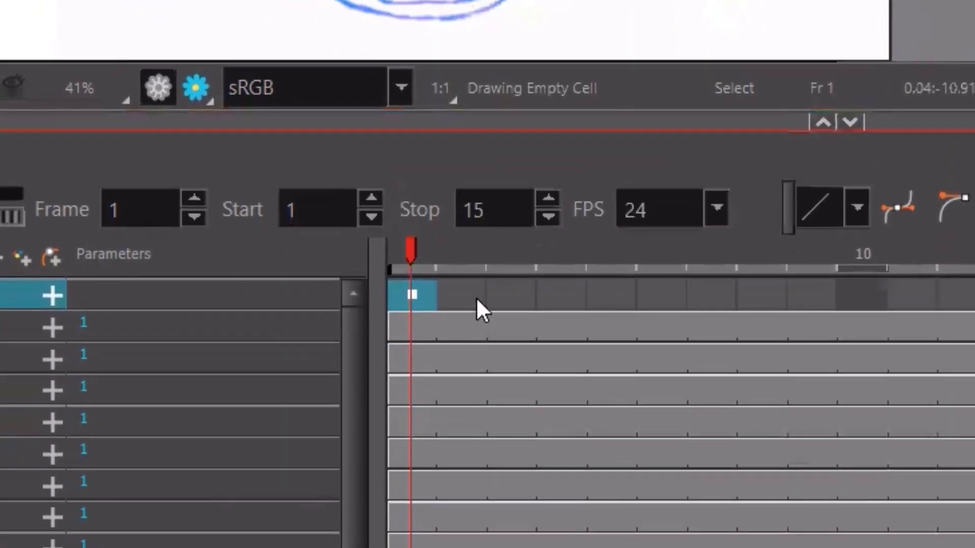
Examine the Drawing layer's cells at various frames between 1 and 15 in the timeline
{"action": "left_click", "coordinate": [477, 297]}
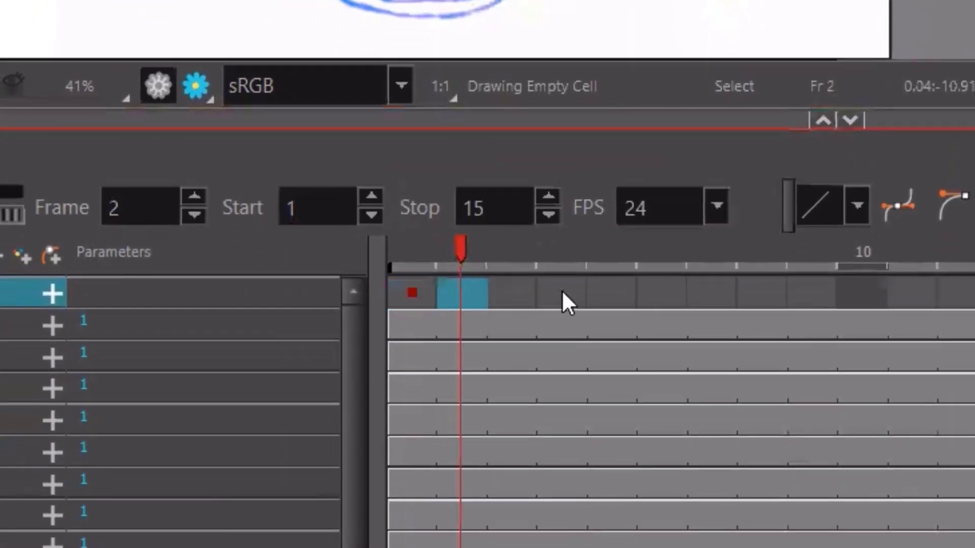
{"action": "left_click", "coordinate": [411, 297]}
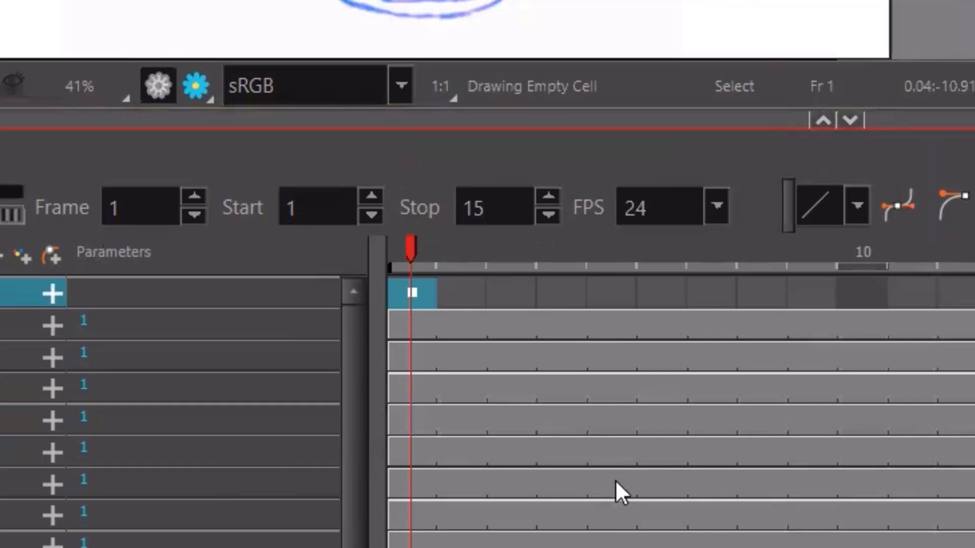
{"action": "left_click", "coordinate": [558, 288]}
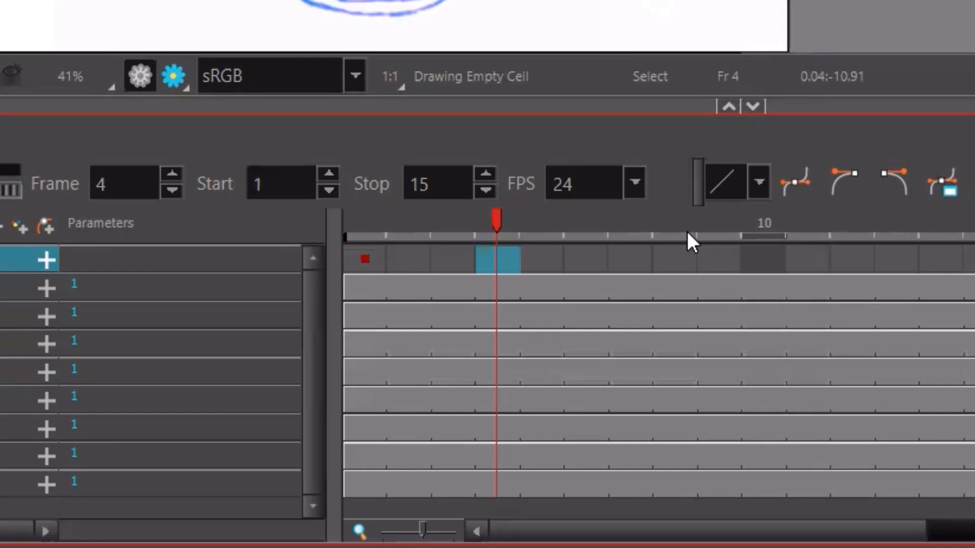
{"action": "left_click", "coordinate": [763, 251]}
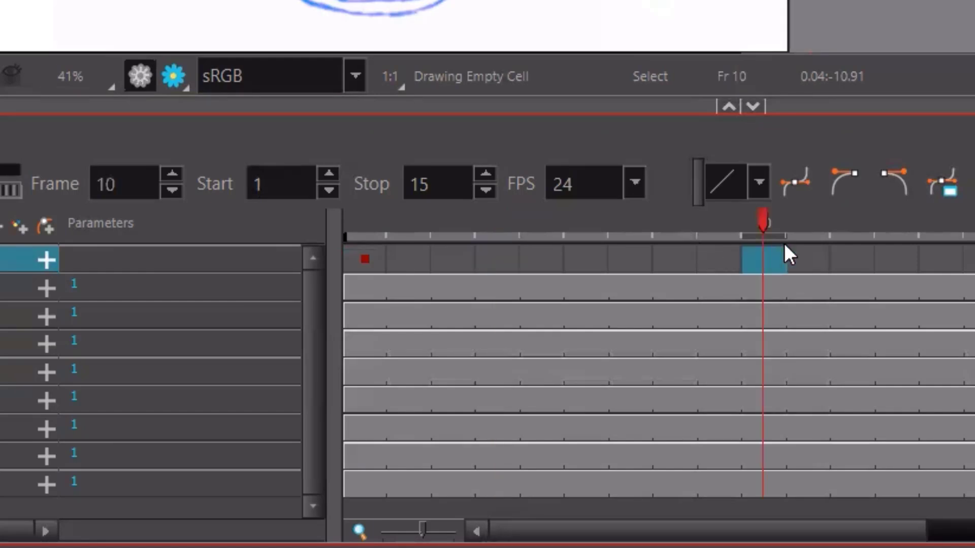
{"action": "left_click", "coordinate": [902, 249]}
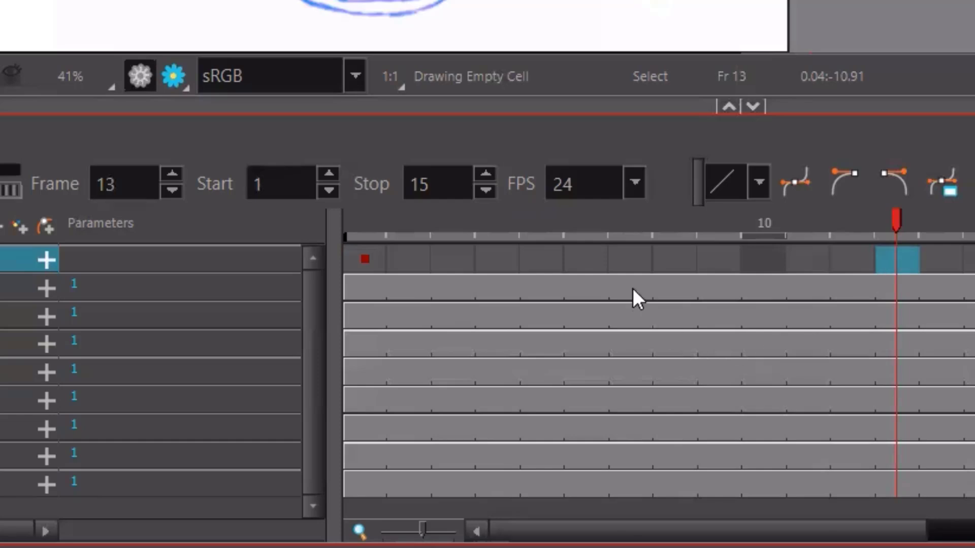
{"action": "left_click", "coordinate": [631, 262]}
{"action": "left_click", "coordinate": [681, 256]}
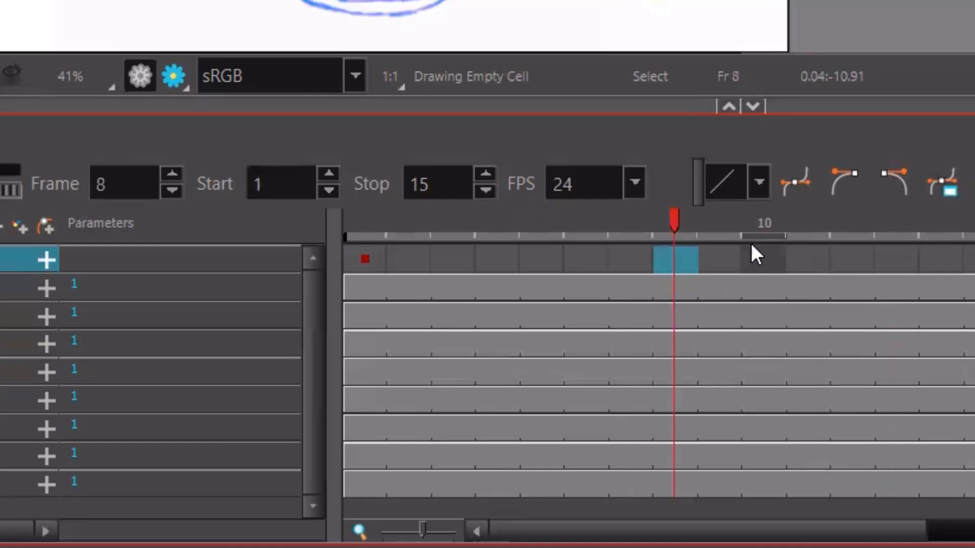
{"action": "left_click", "coordinate": [745, 256]}
{"action": "left_click", "coordinate": [853, 259]}
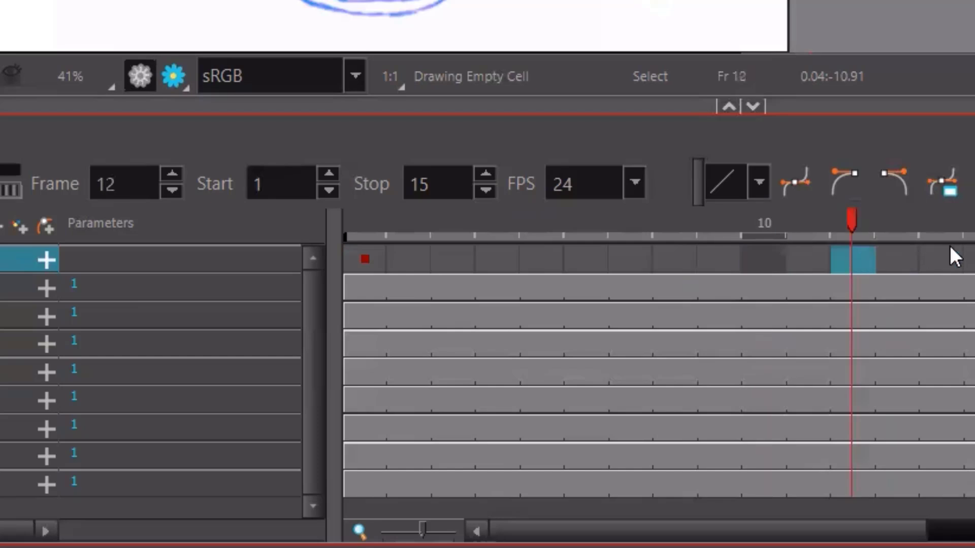
{"action": "left_click", "coordinate": [952, 257]}
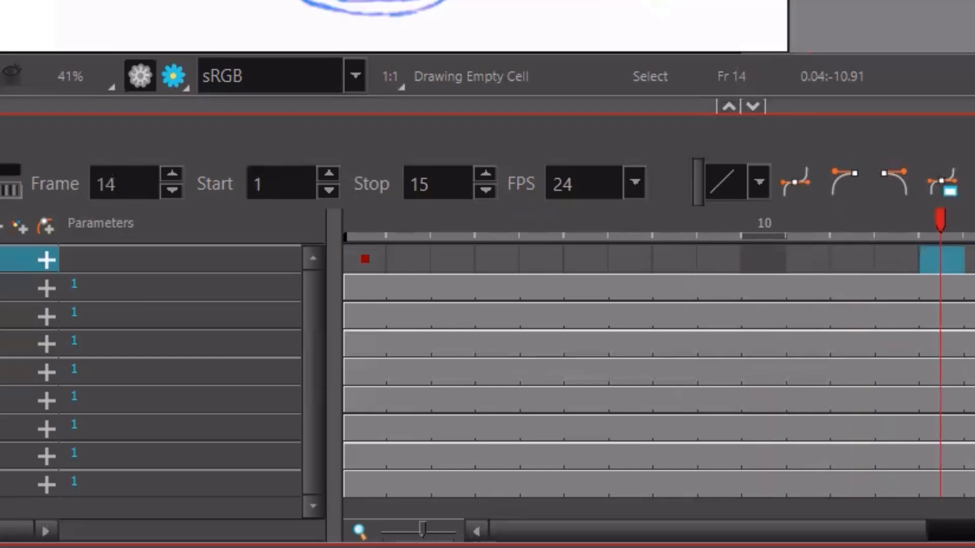
{"action": "left_click", "coordinate": [972, 259]}
{"action": "left_click", "coordinate": [909, 265]}
{"action": "left_click", "coordinate": [819, 252]}
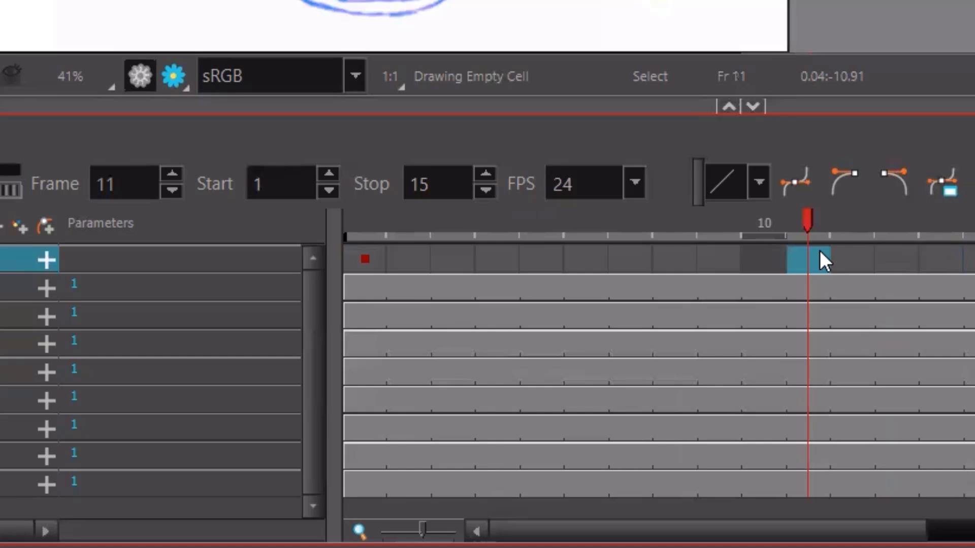
{"action": "left_click", "coordinate": [858, 262]}
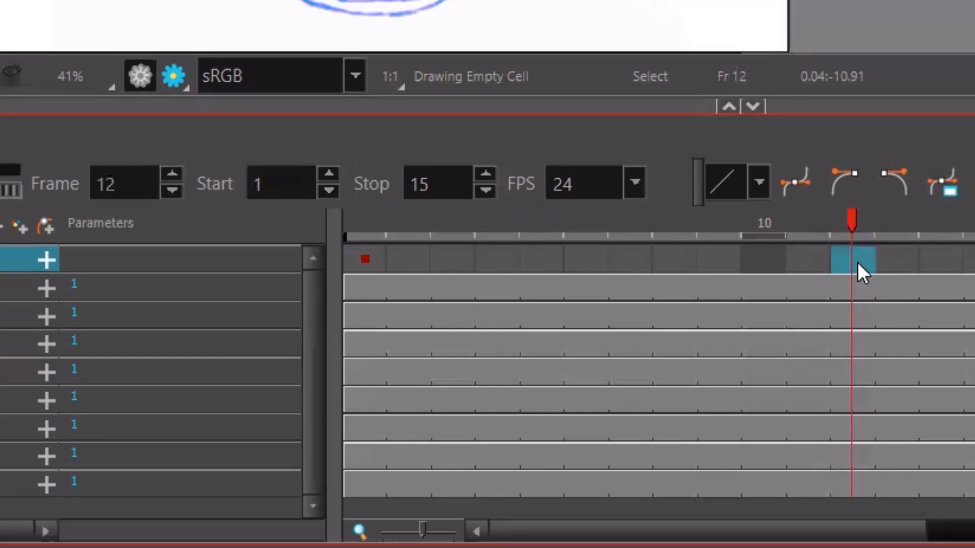
Check the LINE_TEST01 layer's exposure at frames 14, 15 and 8, and the LINE_TEST03 layer's at frame 9
{"action": "left_click", "coordinate": [932, 296]}
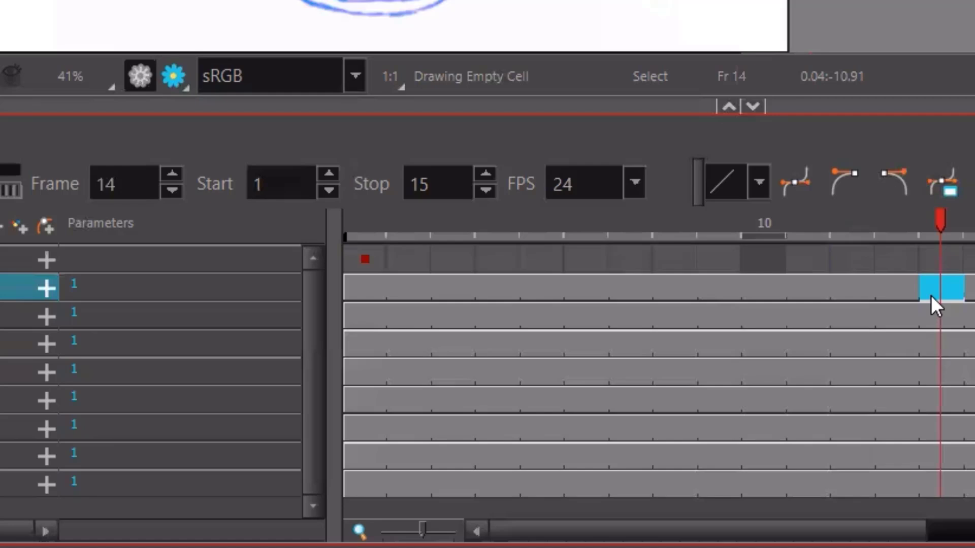
{"action": "left_click", "coordinate": [970, 289]}
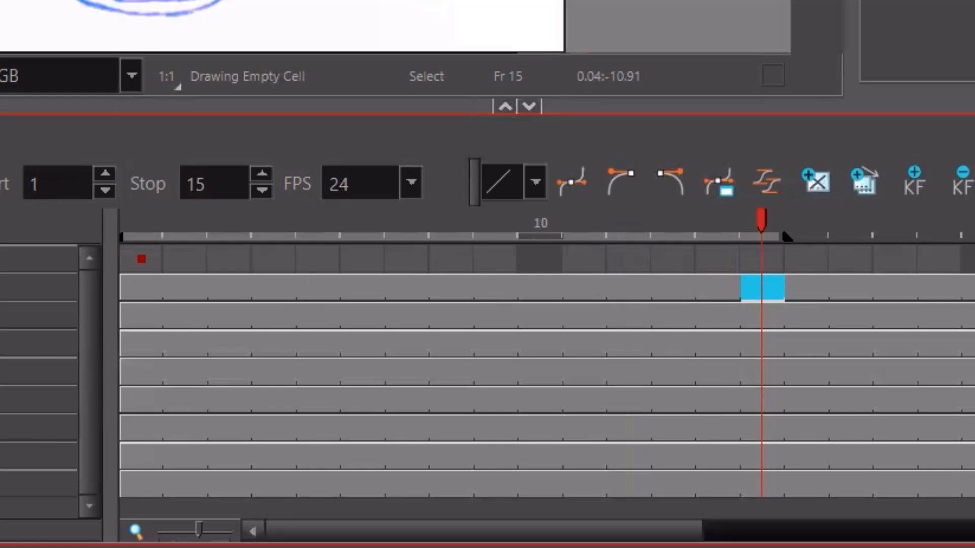
{"action": "left_click", "coordinate": [471, 298]}
{"action": "left_click", "coordinate": [472, 300]}
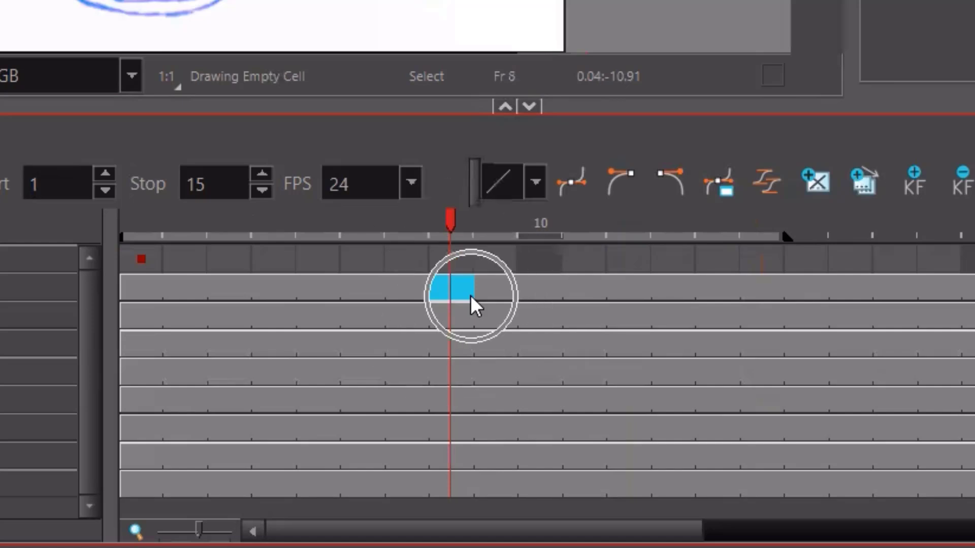
{"action": "left_click", "coordinate": [509, 311]}
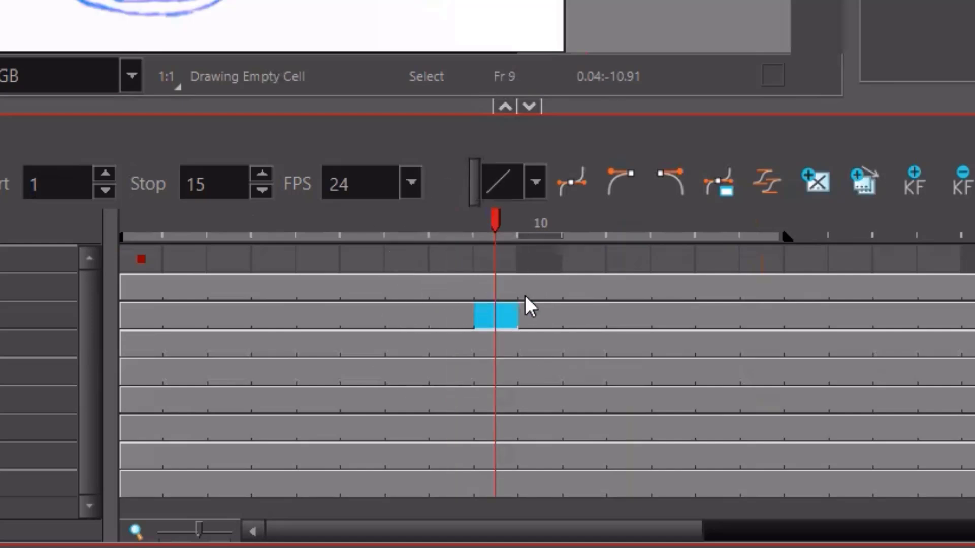
Check the LINE_TEST01 layer's cells at frames 10 to 13 and the cells of the lower line-test layers around frame 11
{"action": "left_click", "coordinate": [527, 299]}
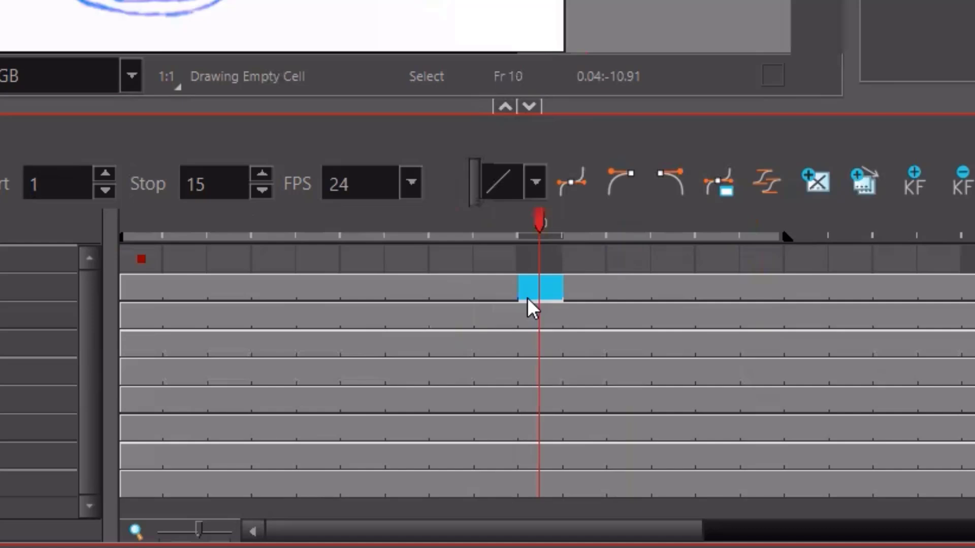
{"action": "left_click", "coordinate": [559, 328]}
{"action": "left_click", "coordinate": [566, 361]}
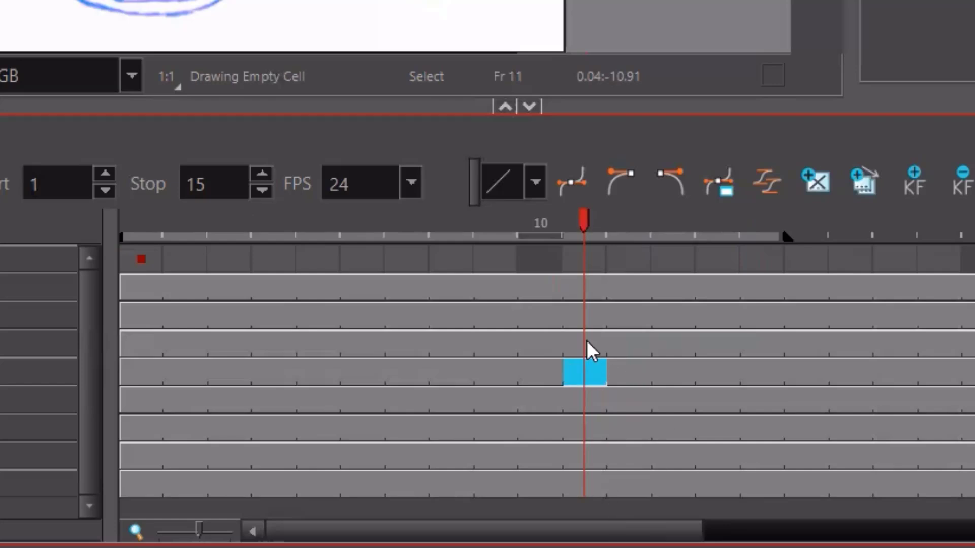
{"action": "left_click", "coordinate": [586, 322]}
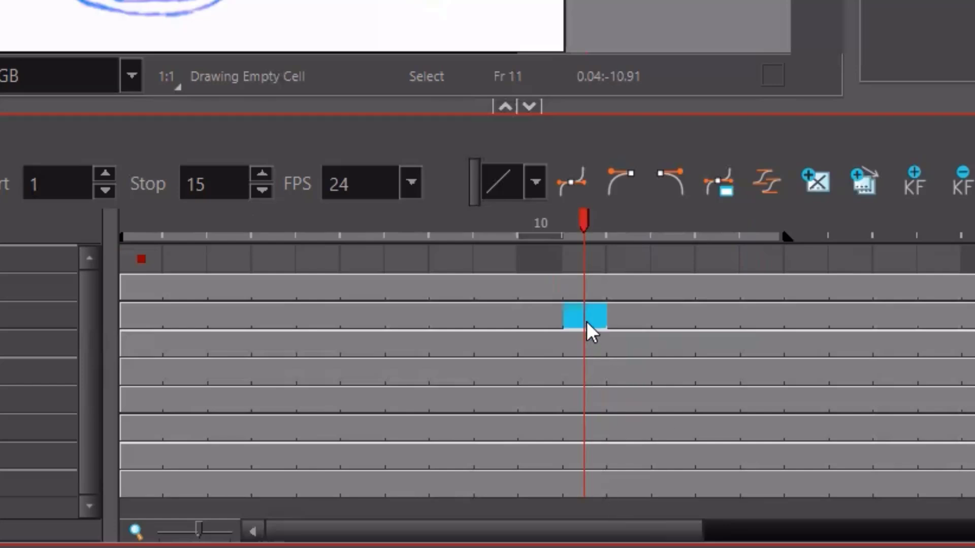
{"action": "left_click", "coordinate": [585, 321]}
{"action": "left_click", "coordinate": [591, 294]}
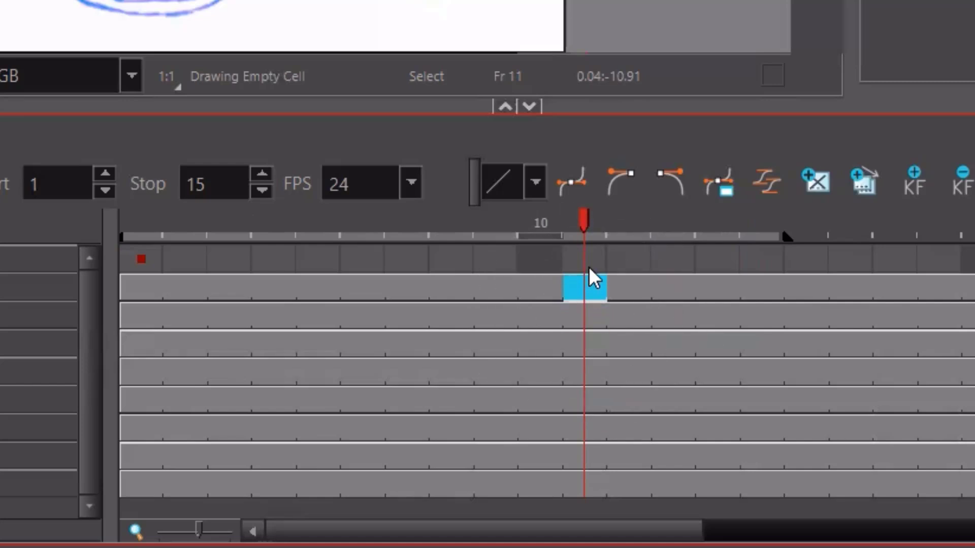
{"action": "left_click", "coordinate": [627, 288]}
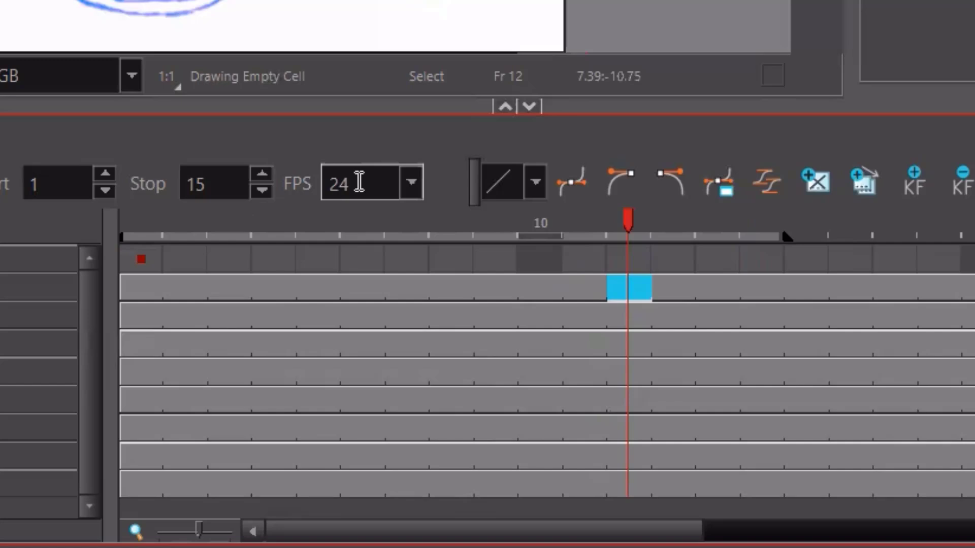
{"action": "left_click", "coordinate": [630, 293]}
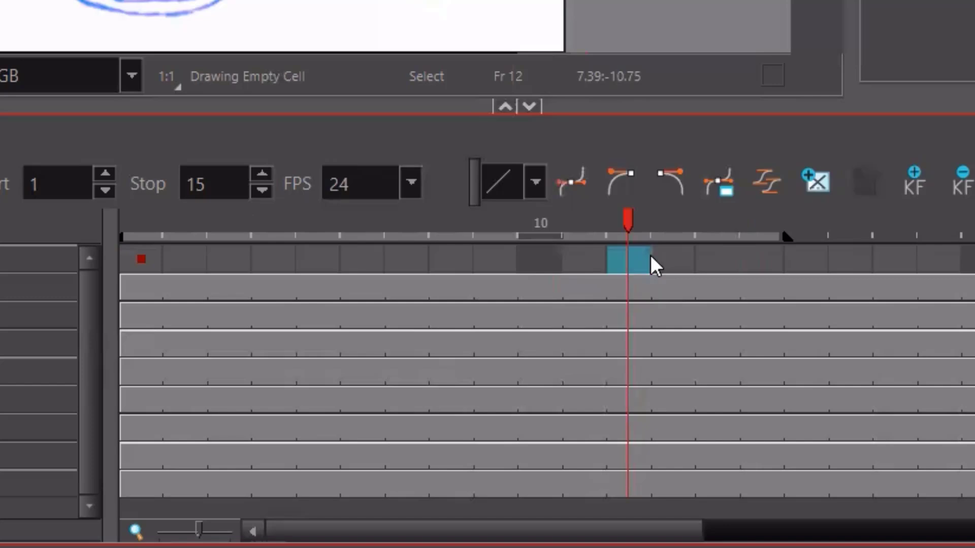
{"action": "left_click", "coordinate": [674, 291]}
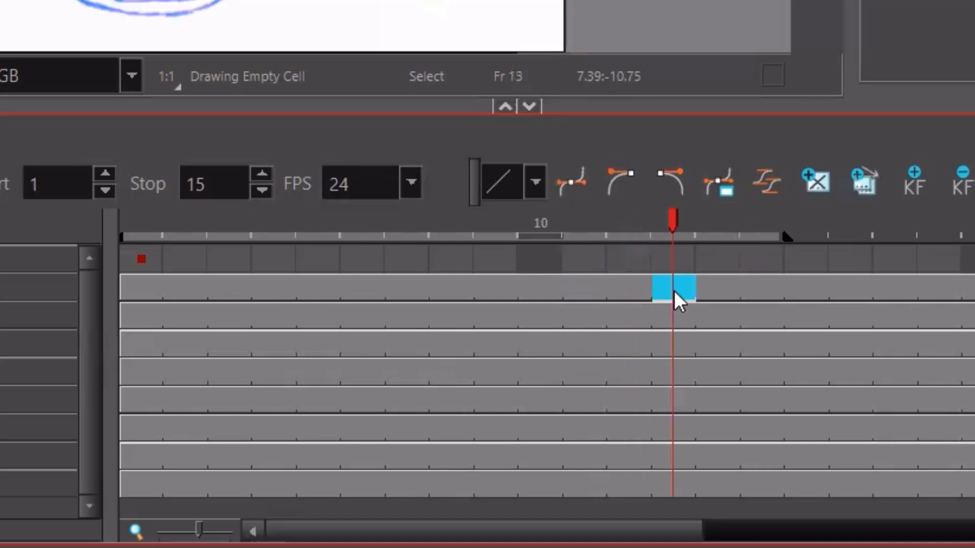
{"action": "key", "text": "ctrl"}
{"action": "key", "text": "ctrl"}
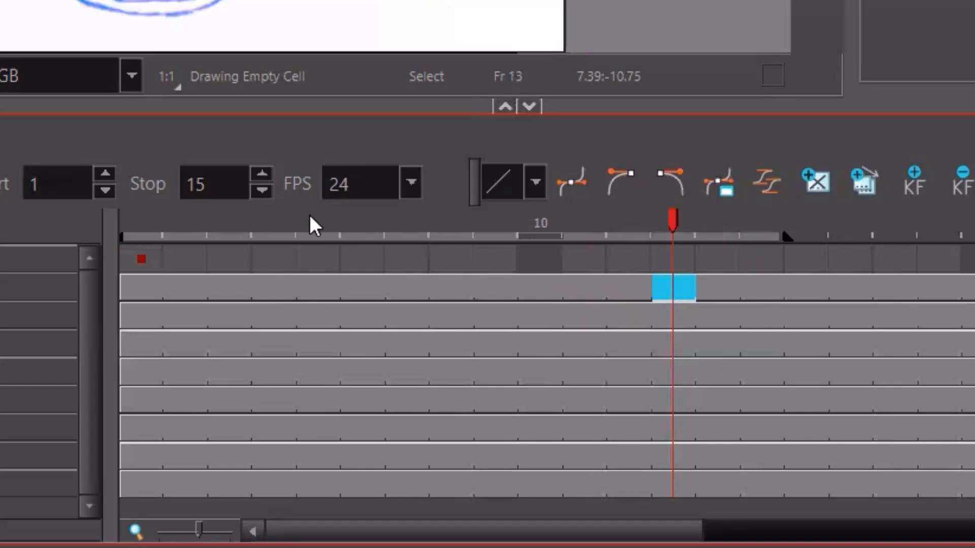
Compare the Drawing layer's keyframe at frame 1 with the LINE_TEST01 and LINE_TEST03 layers in the layer list
{"action": "left_click", "coordinate": [138, 265]}
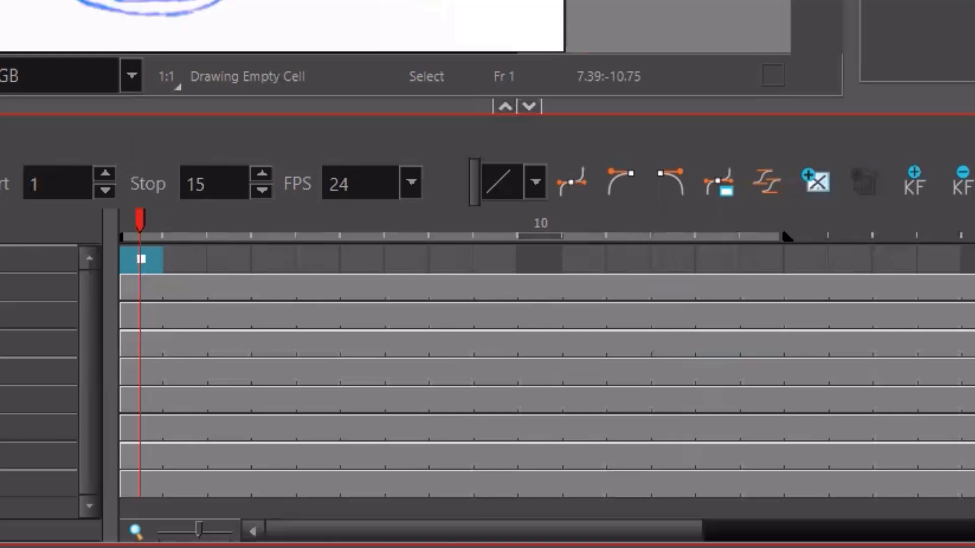
{"action": "left_click", "coordinate": [113, 295]}
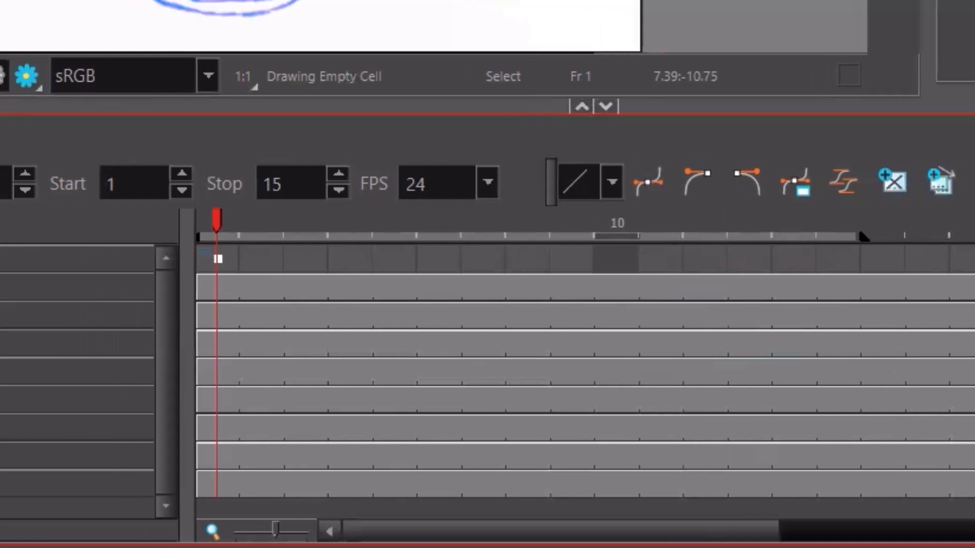
{"action": "left_click", "coordinate": [126, 314]}
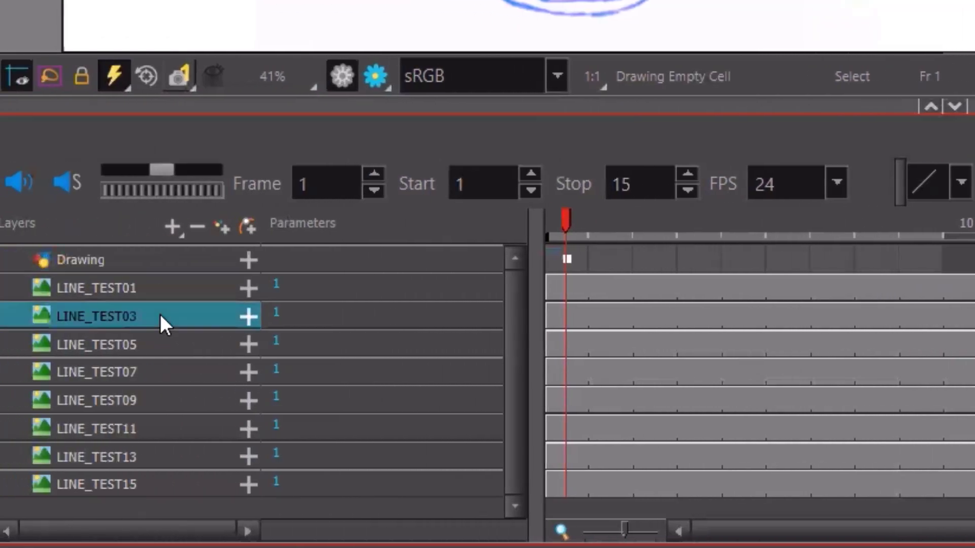
{"action": "left_click", "coordinate": [172, 284]}
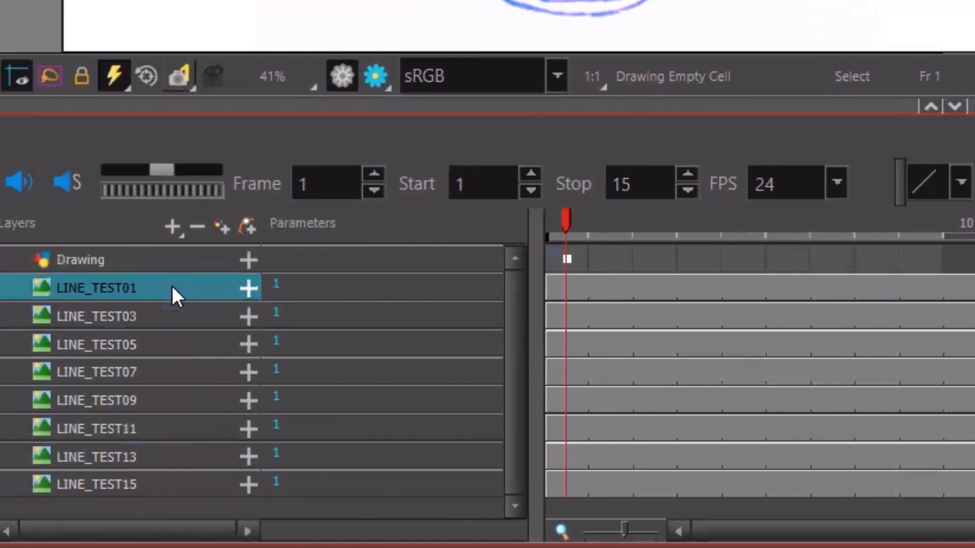
{"action": "left_click", "coordinate": [161, 314]}
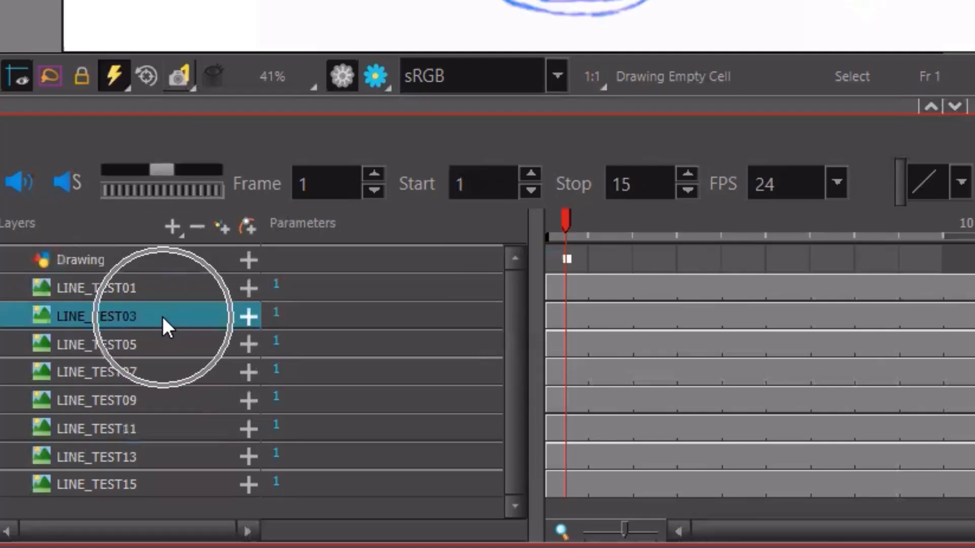
Insert keyframes on the Drawing layer at frames 3, 5 and 7
{"action": "left_click", "coordinate": [660, 259]}
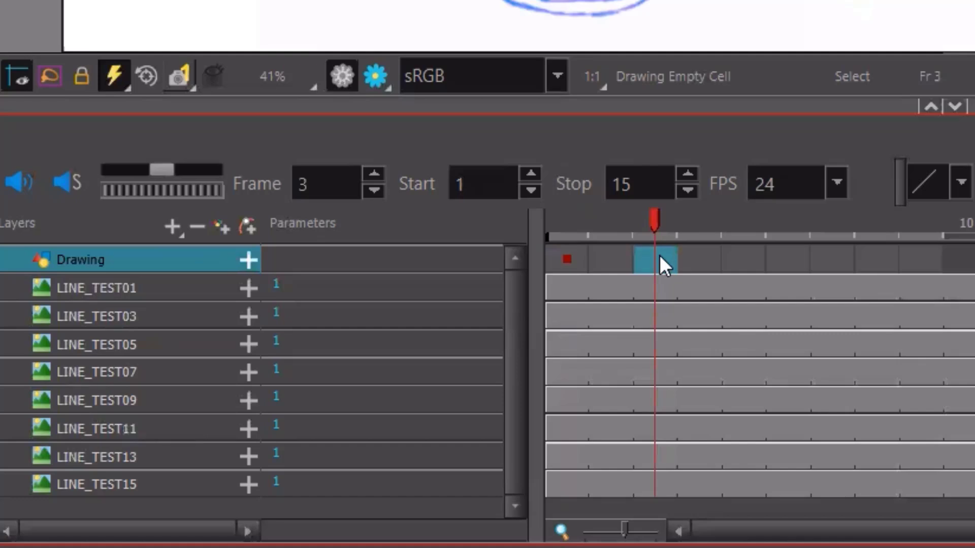
{"action": "key", "text": "F6"}
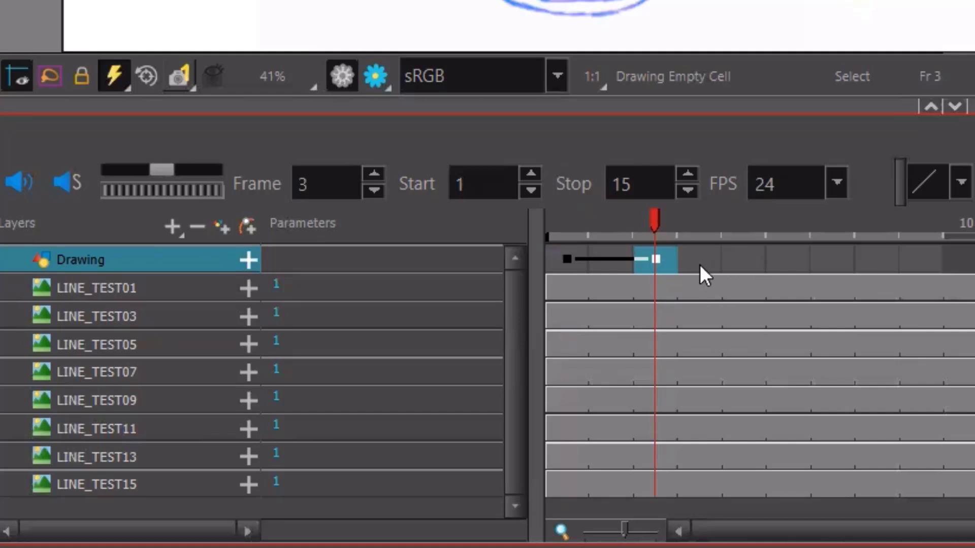
{"action": "left_click", "coordinate": [699, 264]}
{"action": "left_click", "coordinate": [654, 261]}
{"action": "left_click", "coordinate": [734, 249]}
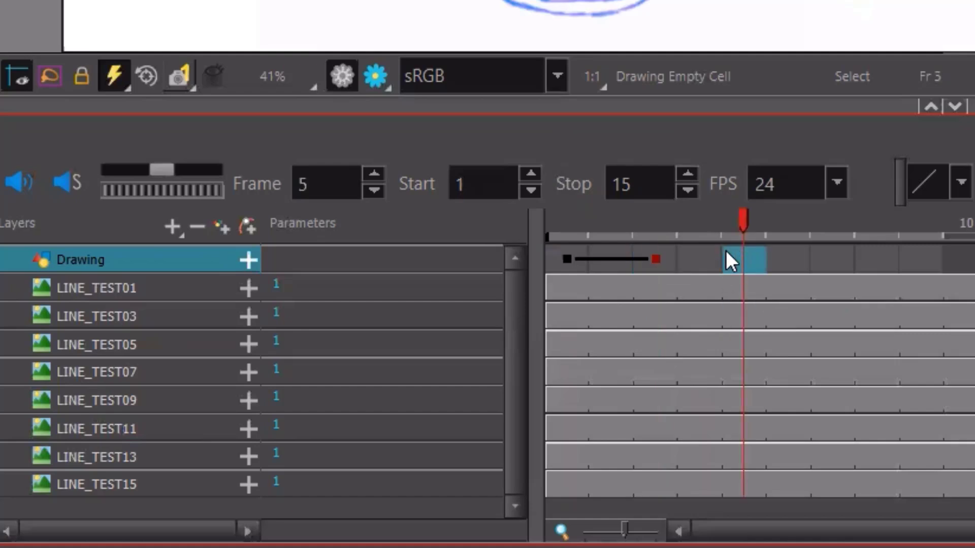
{"action": "key", "text": "F6"}
{"action": "left_click", "coordinate": [824, 259]}
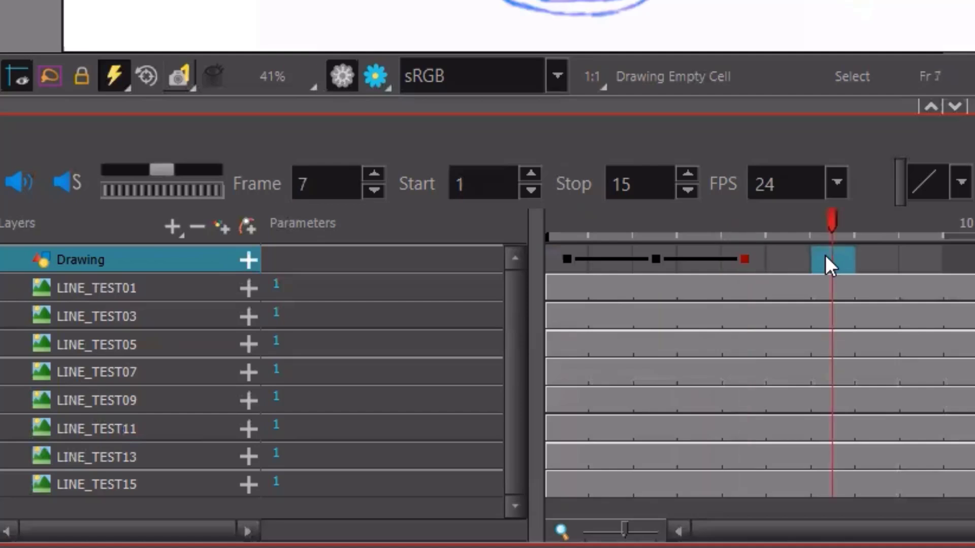
{"action": "key", "text": "F6"}
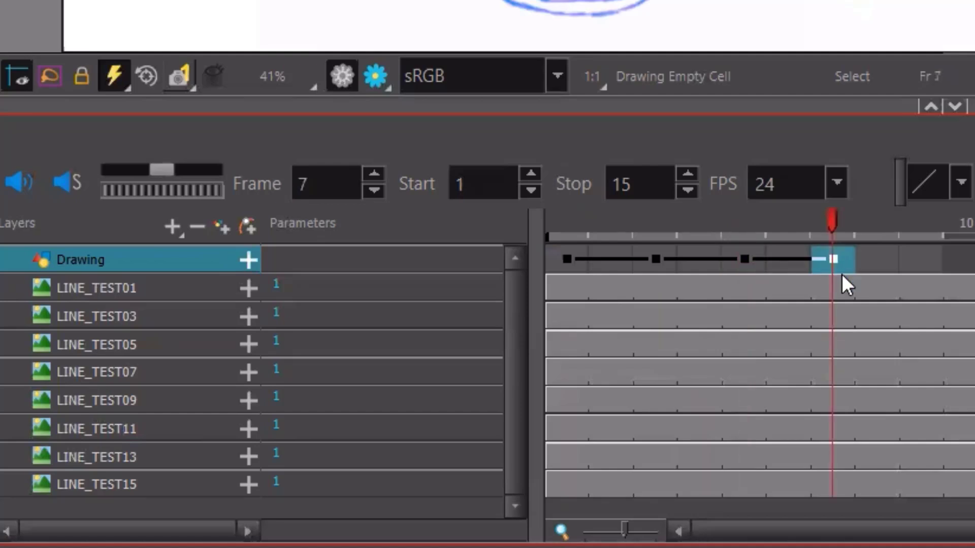
Insert keyframes on the Drawing layer at frames 9, 11, 13 and 15
{"action": "left_click", "coordinate": [918, 257]}
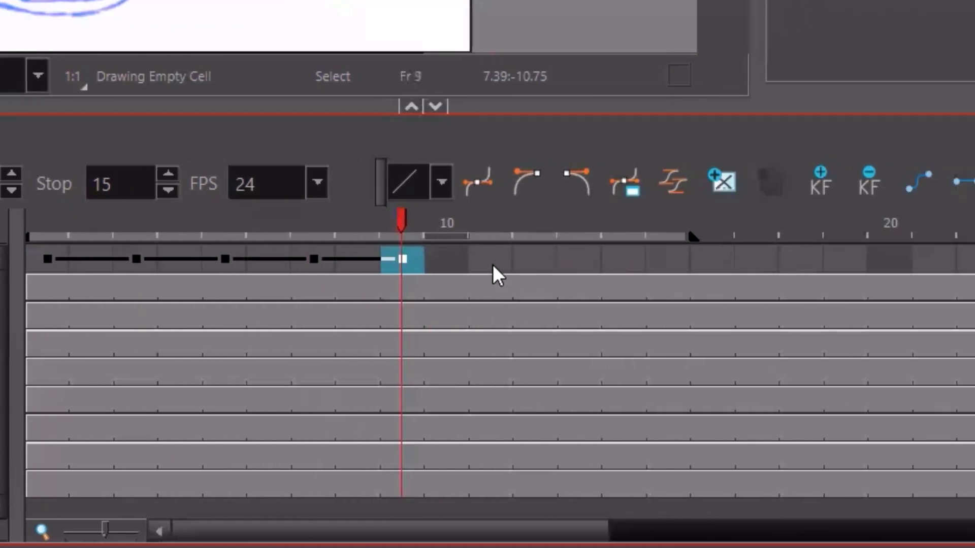
{"action": "left_click", "coordinate": [515, 260]}
{"action": "key", "text": "F6"}
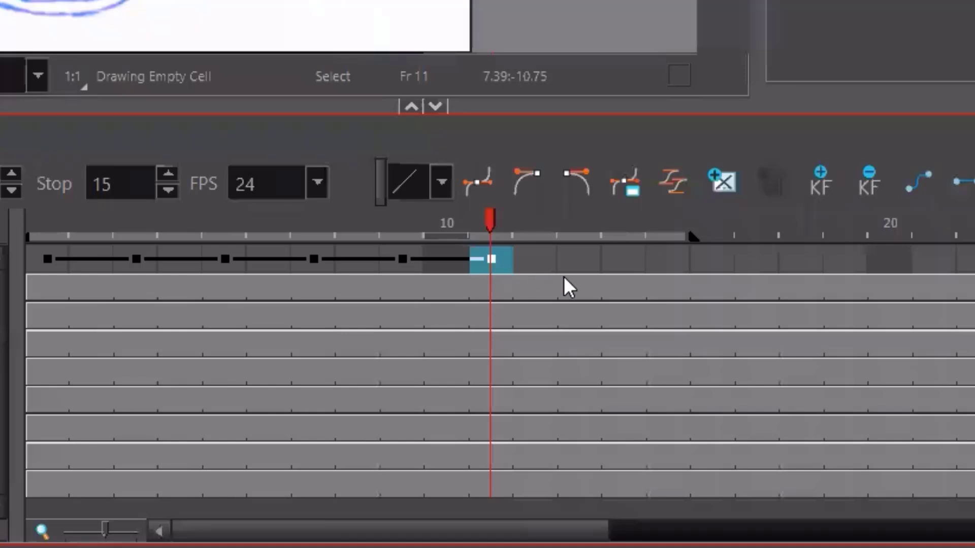
{"action": "left_click", "coordinate": [572, 264]}
{"action": "key", "text": "F6"}
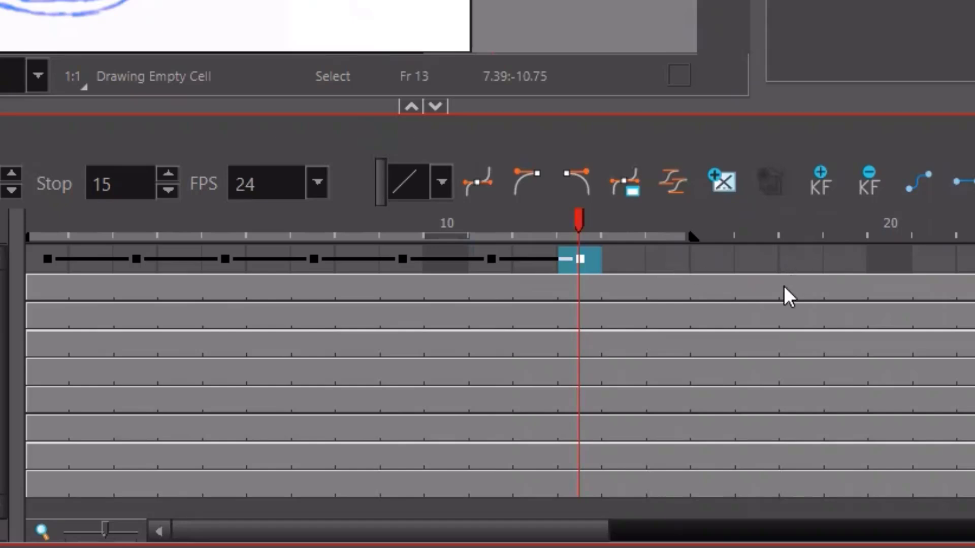
{"action": "left_click", "coordinate": [668, 273]}
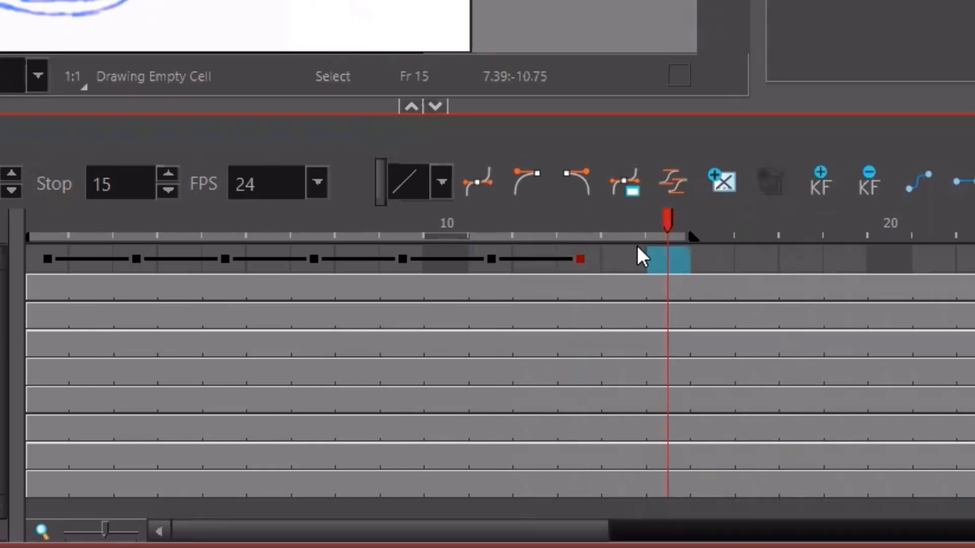
{"action": "key", "text": "F6"}
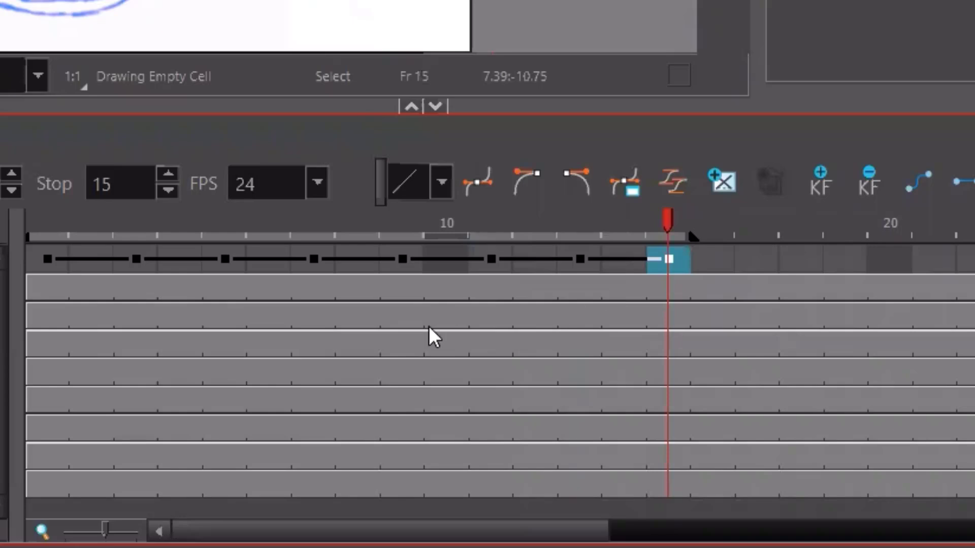
Review the Drawing layer's keyframes by selecting its cells from frame 1 to frame 15, and clear the selection
{"action": "left_click", "coordinate": [438, 316]}
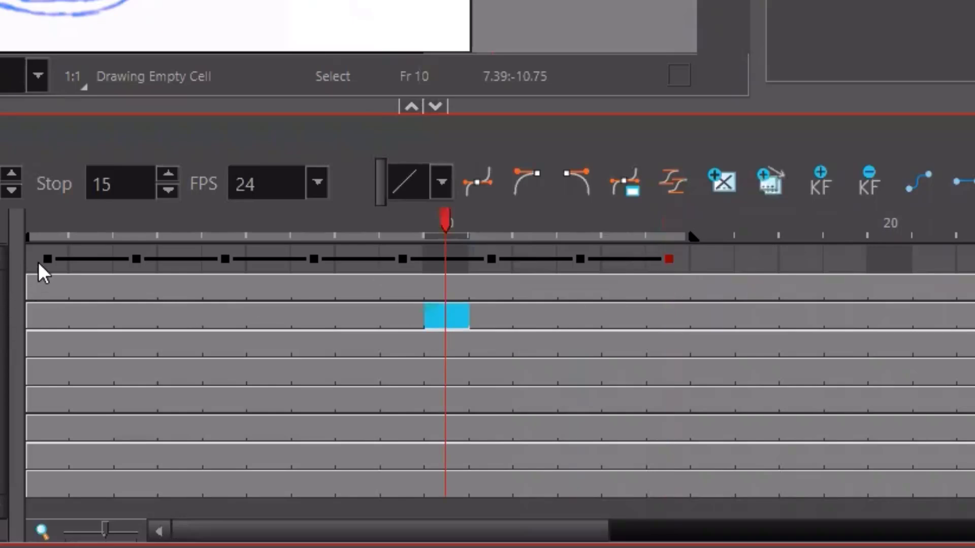
{"action": "left_click_drag", "start_coordinate": [43, 260], "coordinate": [689, 254]}
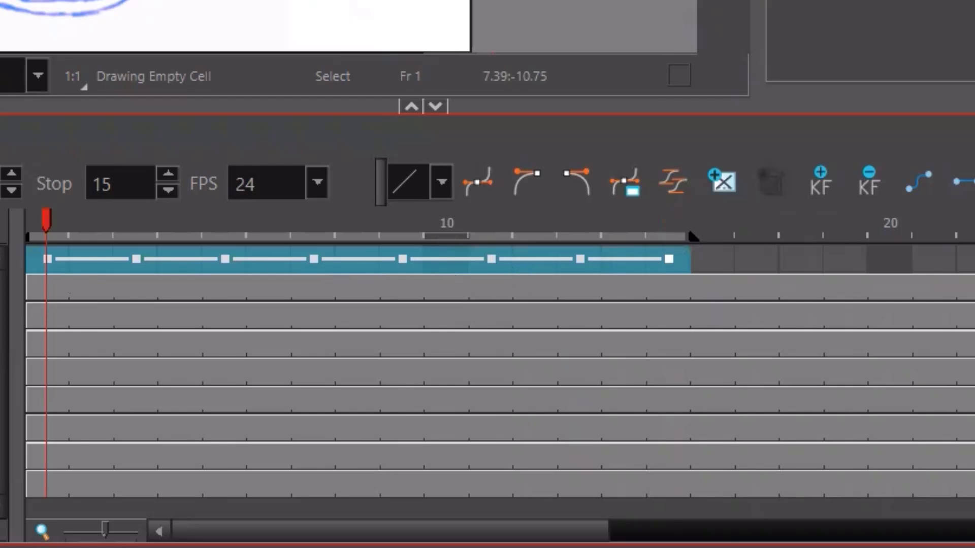
{"action": "key", "text": "Escape"}
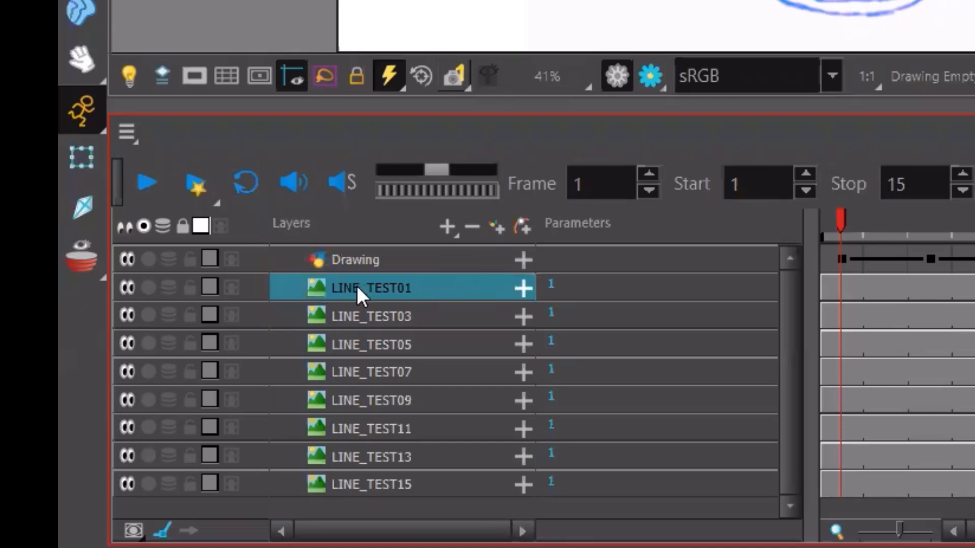
Lock and hide all the line-test layers from LINE_TEST01 to LINE_TEST15
{"action": "left_click", "coordinate": [363, 484], "text": "shift"}
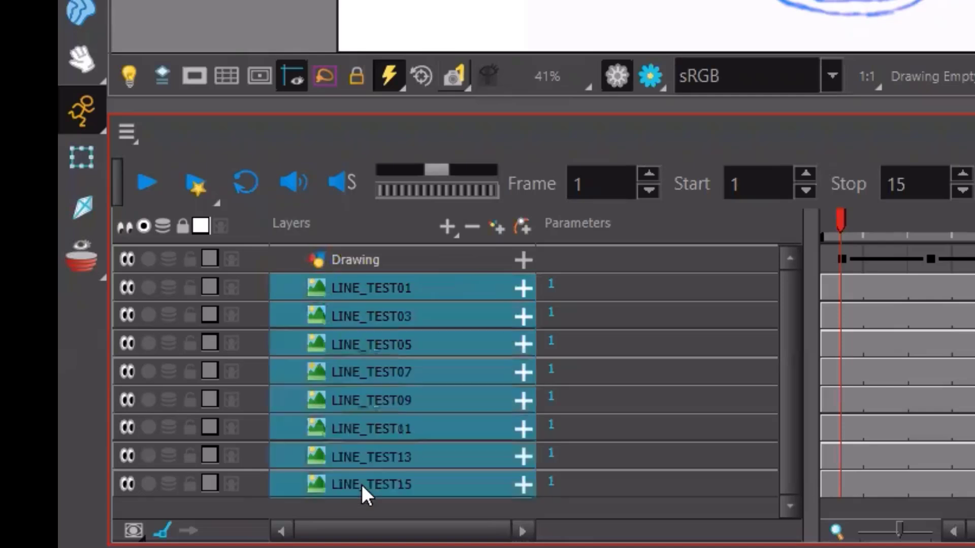
{"action": "left_click", "coordinate": [188, 286]}
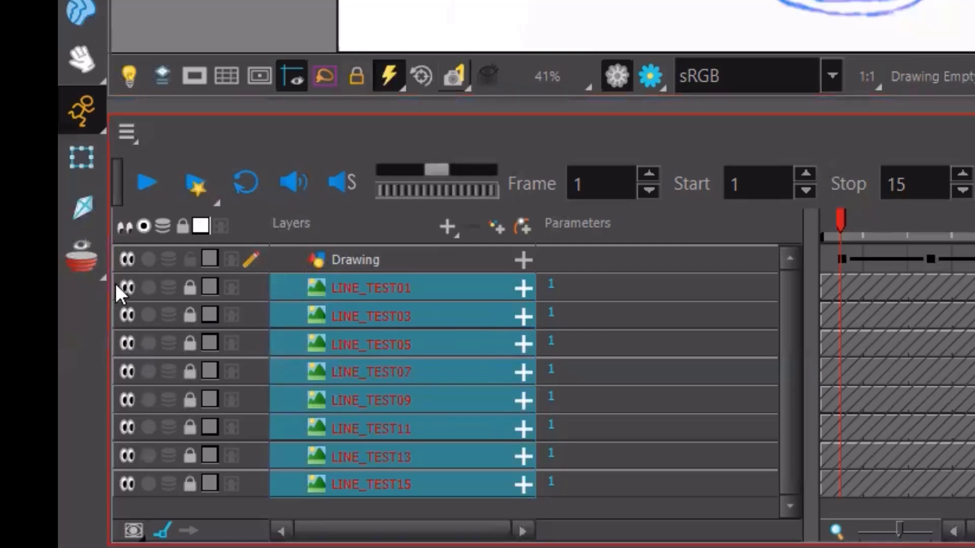
{"action": "left_click", "coordinate": [122, 320]}
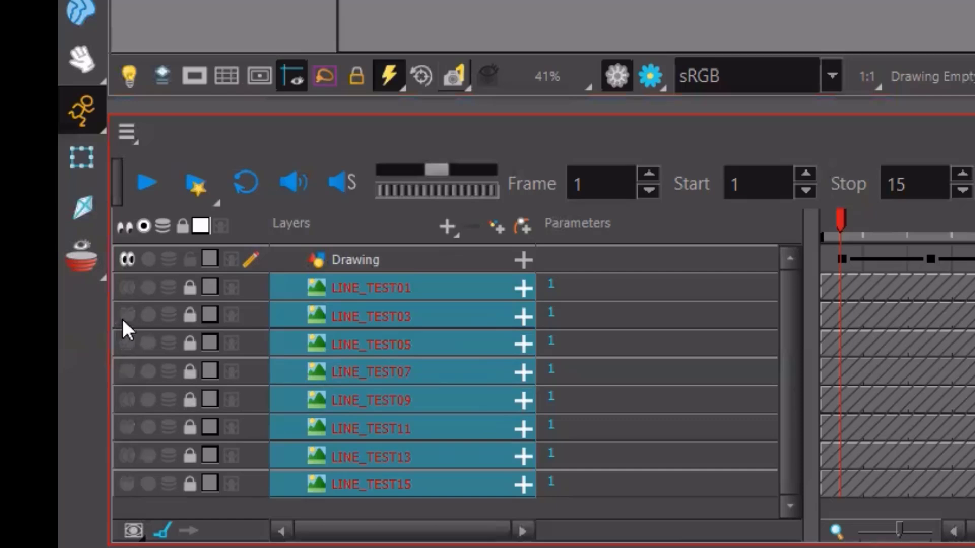
Make only the LINE_TEST01 layer visible again among the locked line-test layers
{"action": "left_click", "coordinate": [390, 311]}
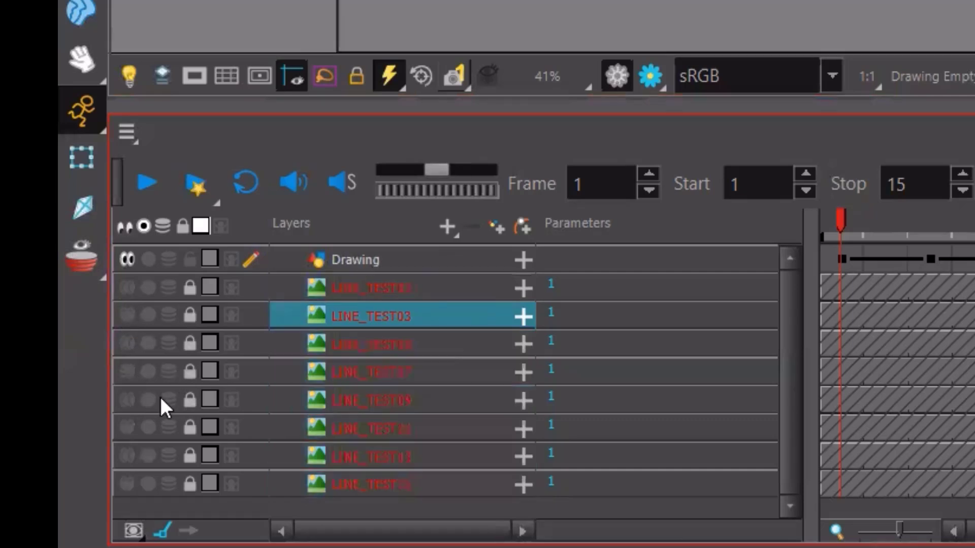
{"action": "left_click", "coordinate": [125, 286]}
{"action": "left_click", "coordinate": [388, 293]}
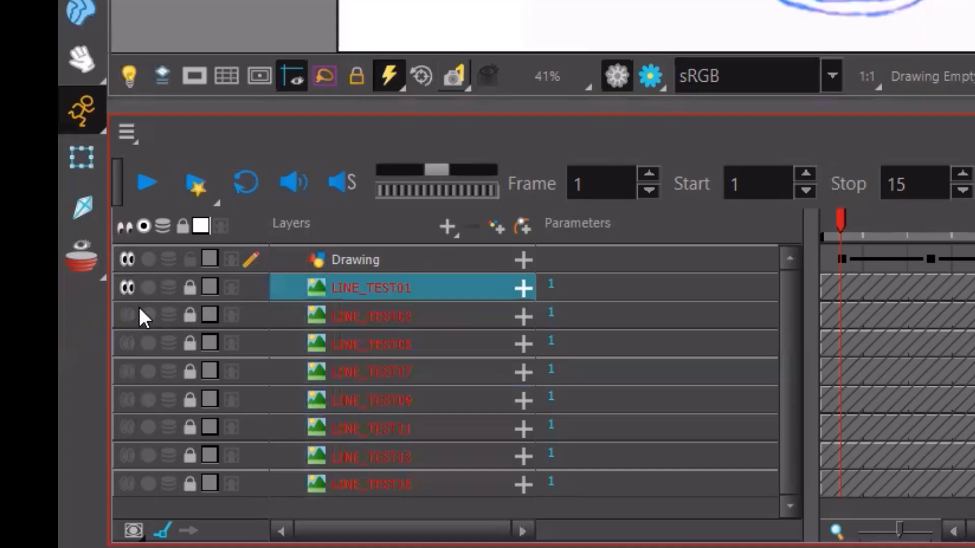
{"action": "left_click", "coordinate": [385, 292]}
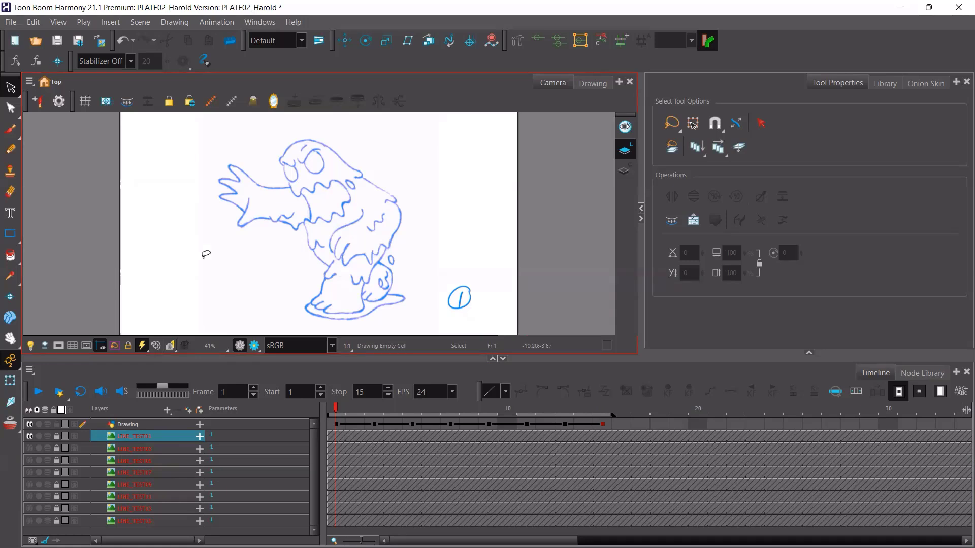
Return the playhead to frame 1 and select the Drawing layer's keyframe there
{"action": "left_click_drag", "start_coordinate": [337, 408], "coordinate": [315, 416]}
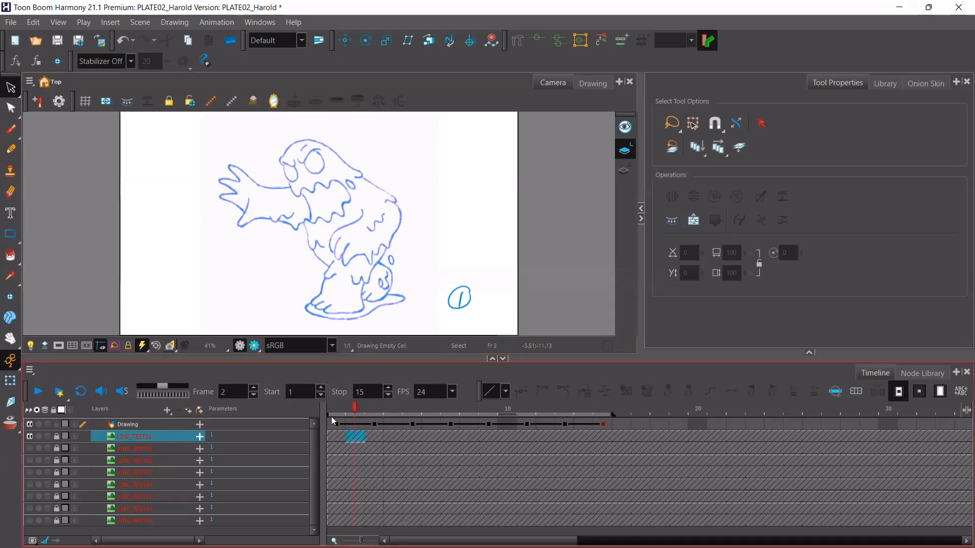
{"action": "left_click", "coordinate": [334, 425]}
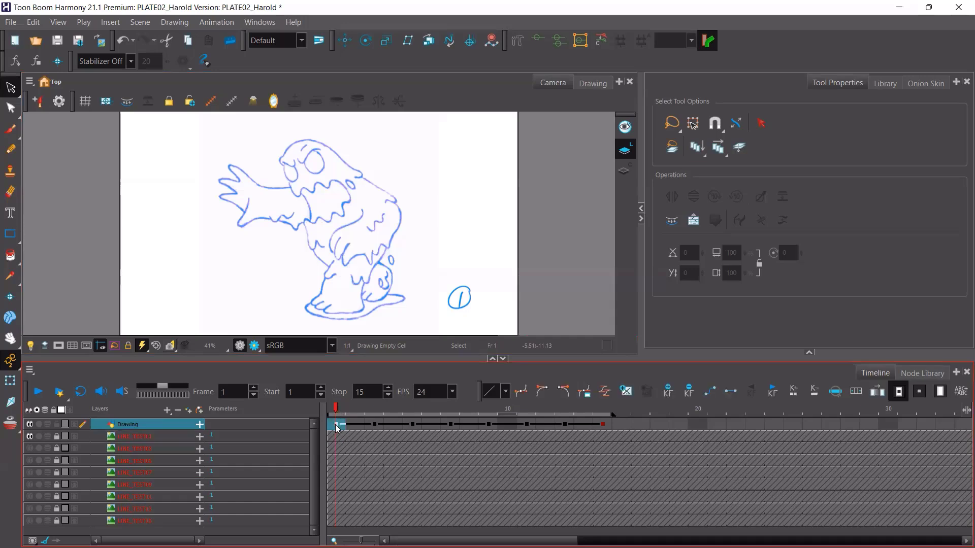
{"action": "left_click", "coordinate": [335, 426]}
{"action": "left_click", "coordinate": [336, 427]}
{"action": "key", "text": "ctrl"}
{"action": "key", "text": "ctrl"}
{"action": "key", "text": "ctrl"}
{"action": "key", "text": "ctrl"}
{"action": "key", "text": "ctrl"}
{"action": "key", "text": "ctrl"}
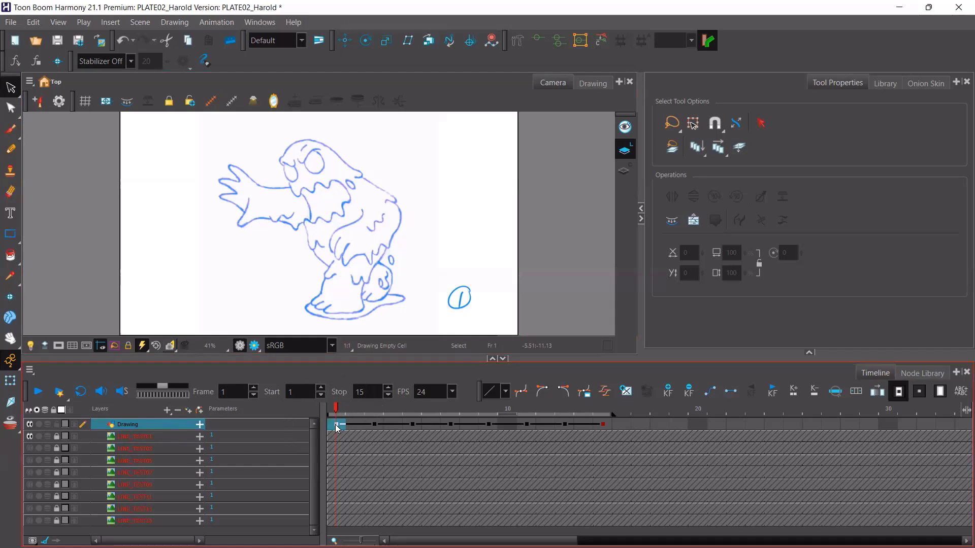